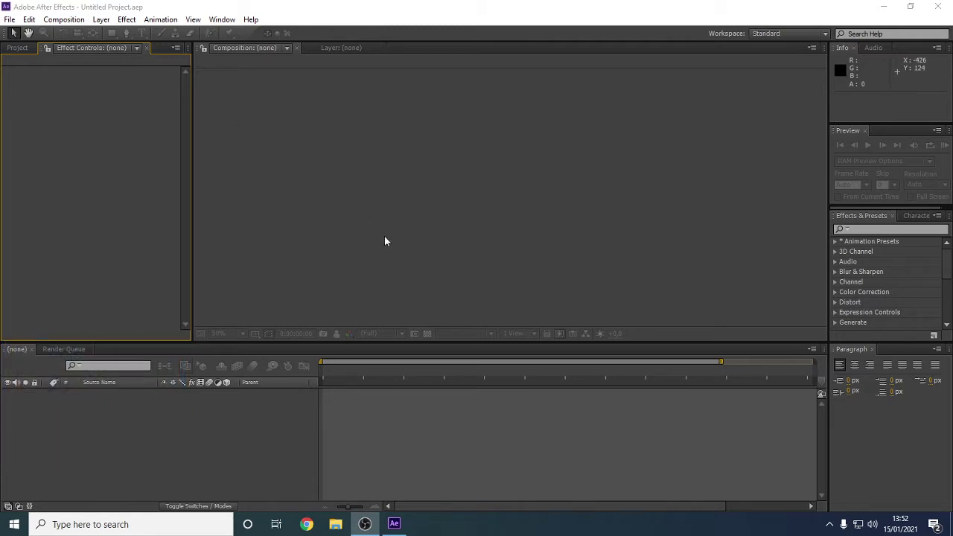
# Create a 1280 x 720 composition named "Praktikum AE_2" at 30 frames per second with a 30-second duration.
pyautogui.click(592, 418)
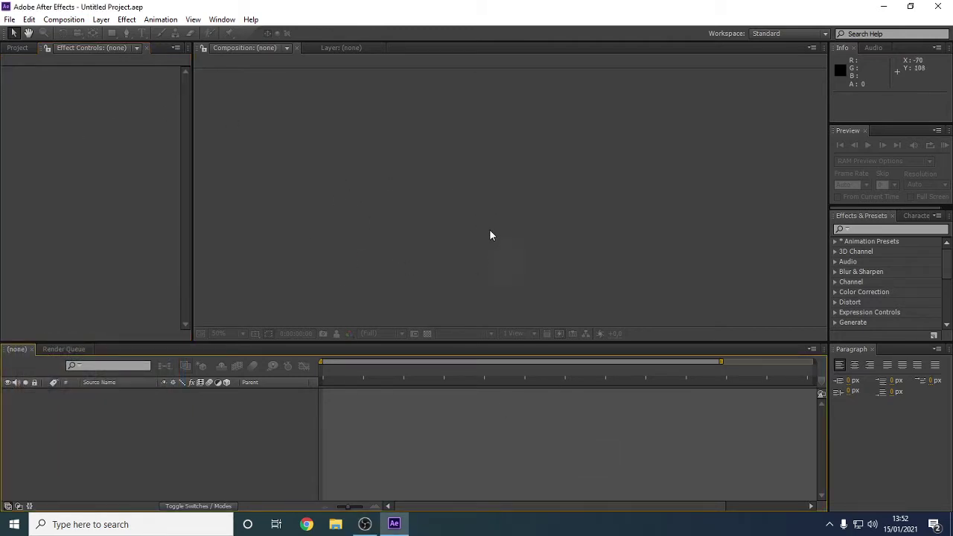
pyautogui.click(63, 19)
pyautogui.click(60, 32)
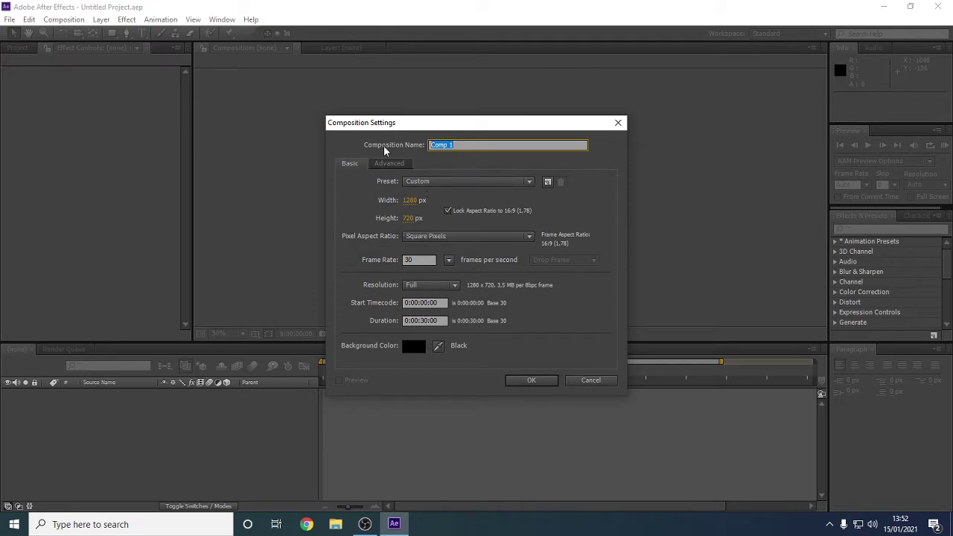
pyautogui.write('Praktikum AE_2')
pyautogui.click(533, 380)
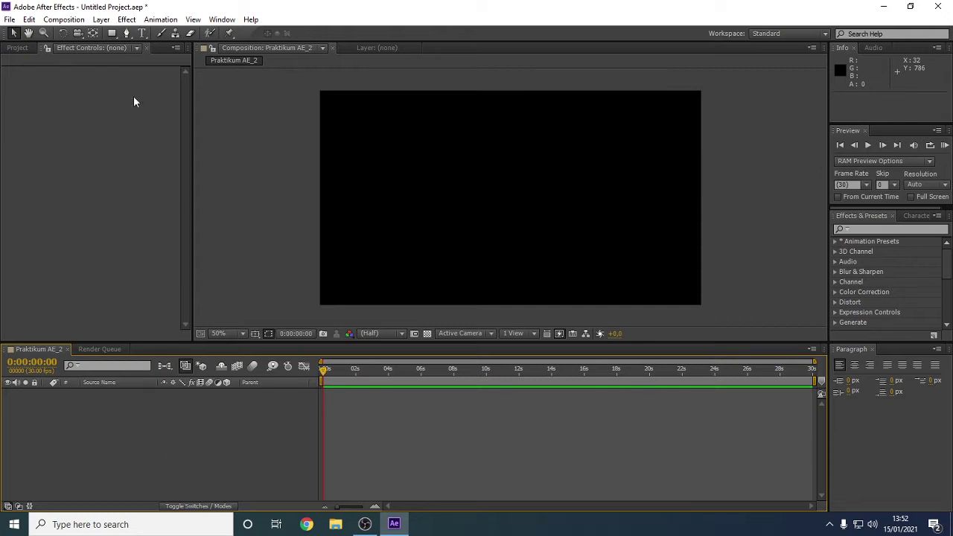
# Add a text layer reading "LENS FLARE" near the middle of the composition and finish text editing with display refresh enabled.
pyautogui.click(142, 33)
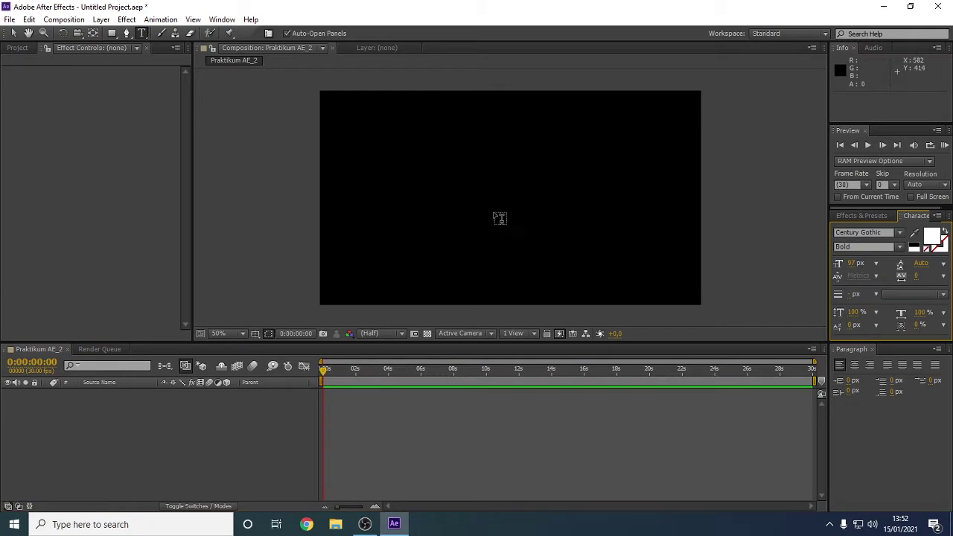
pyautogui.click(487, 198)
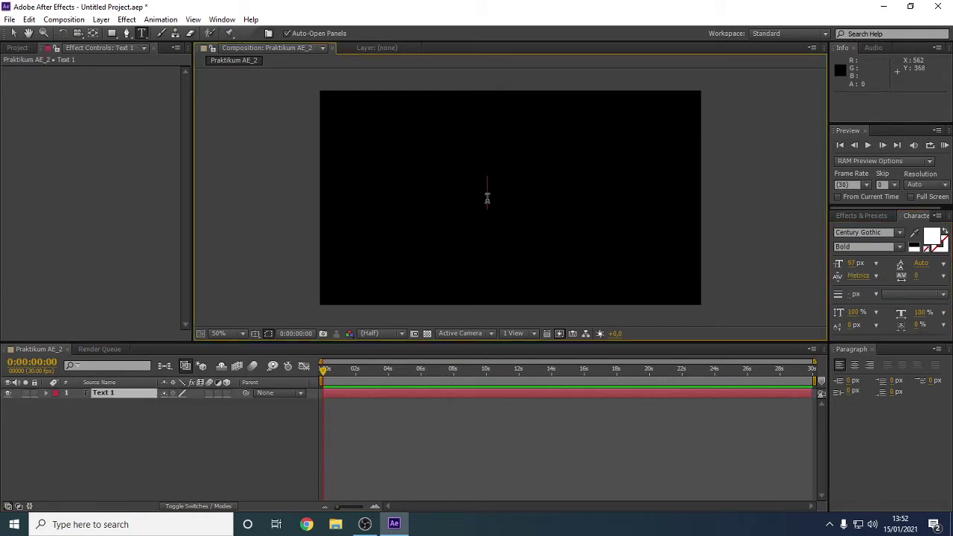
pyautogui.write('LENS FLARE')
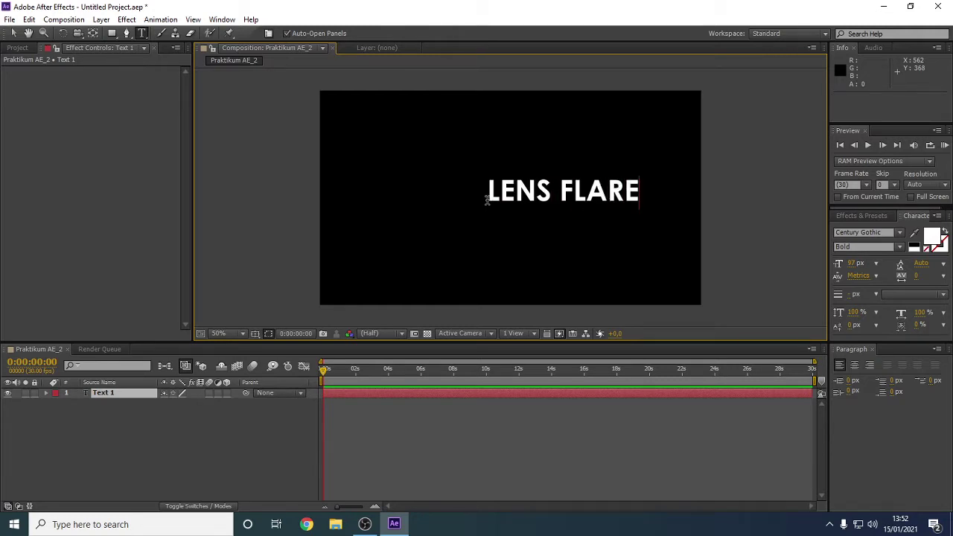
pyautogui.click(13, 34)
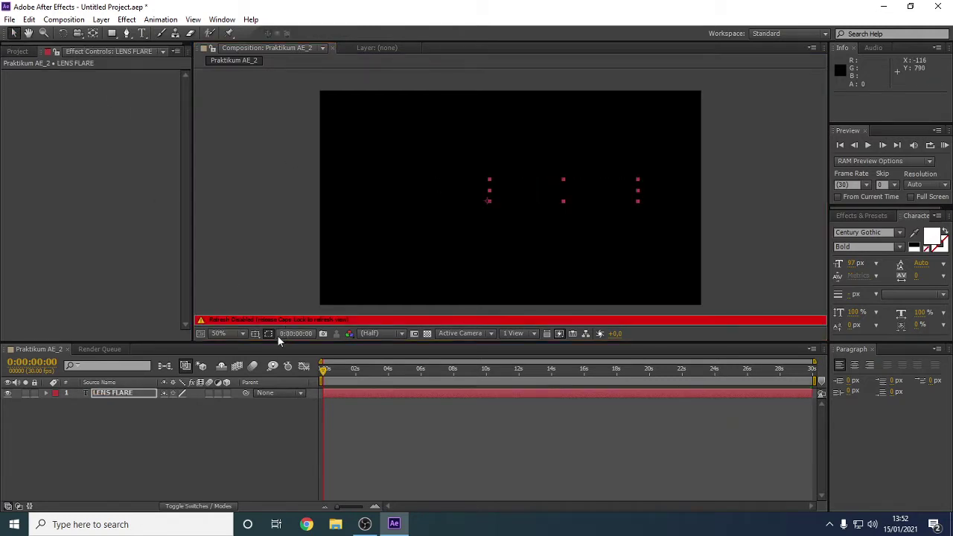
pyautogui.press('capslock')
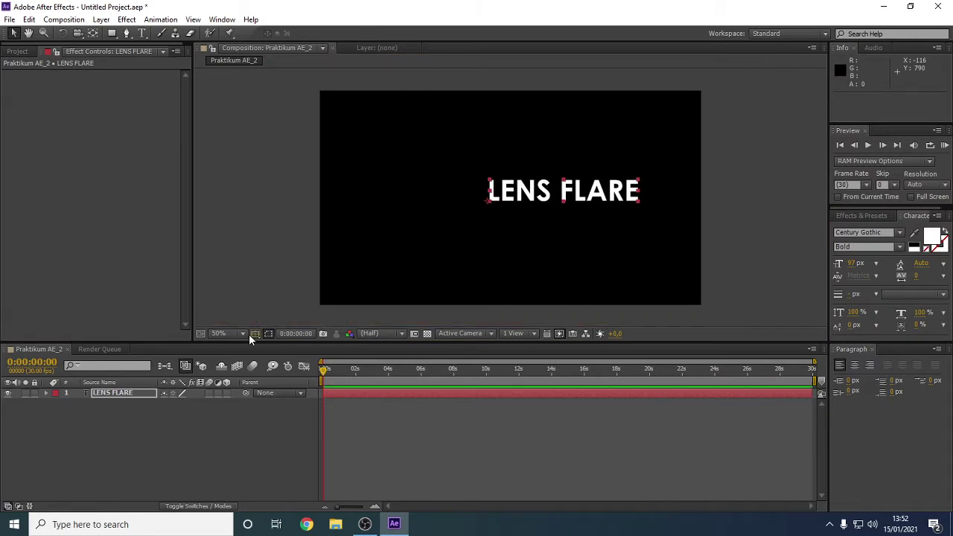
# Show the Title/Action Safe guides and move the LENS FLARE text to the frame's centre, at position 384.5, 399.
pyautogui.click(252, 336)
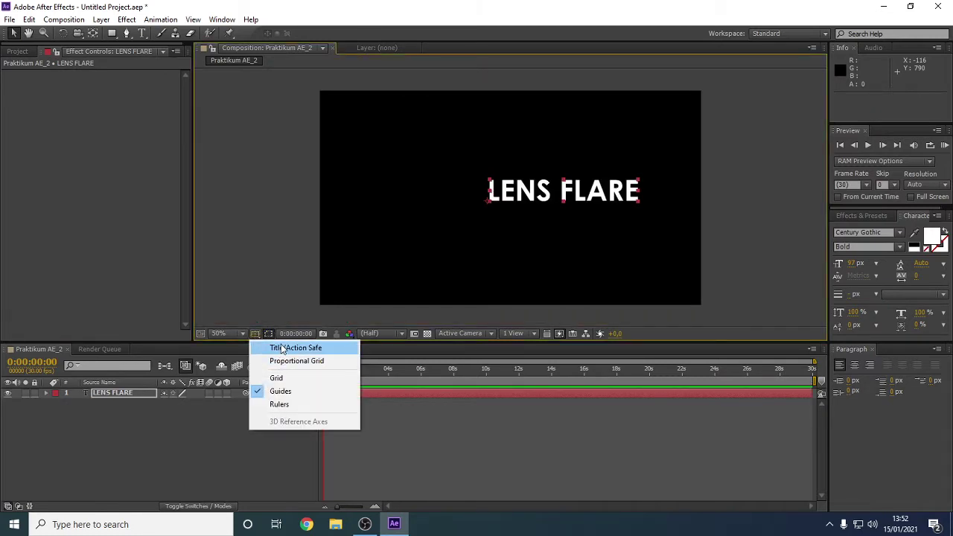
pyautogui.click(282, 345)
pyautogui.moveTo(608, 192); pyautogui.dragTo(523, 198)
pyautogui.press('.')
pyautogui.press('.')
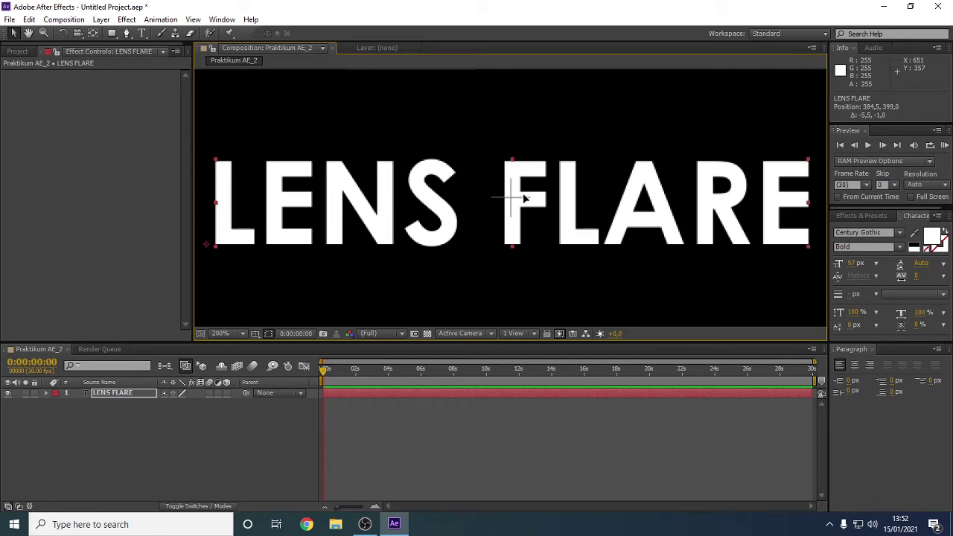
# Set the text layer's anchor point to 254, -37 and move the text back to the frame's centre at 639.5, 360.
pyautogui.click(45, 394)
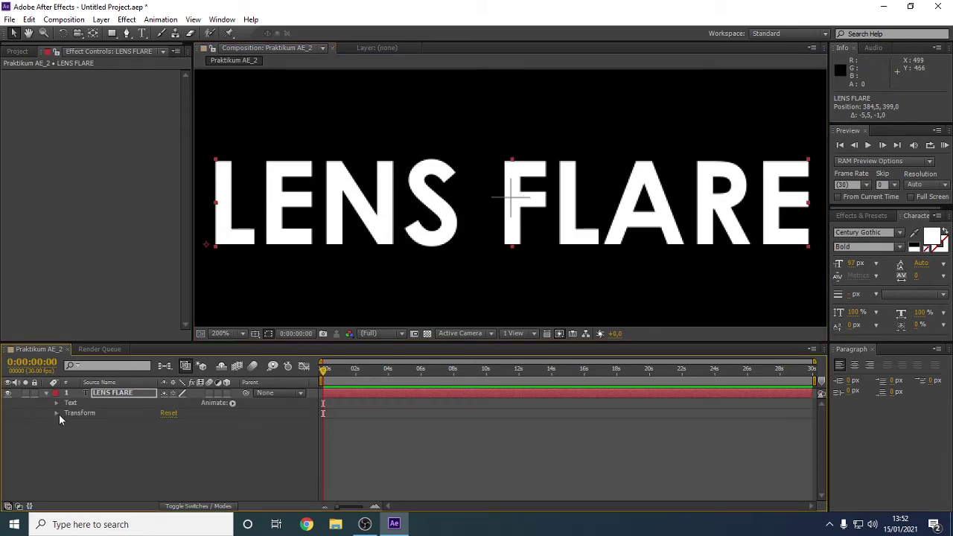
pyautogui.click(56, 414)
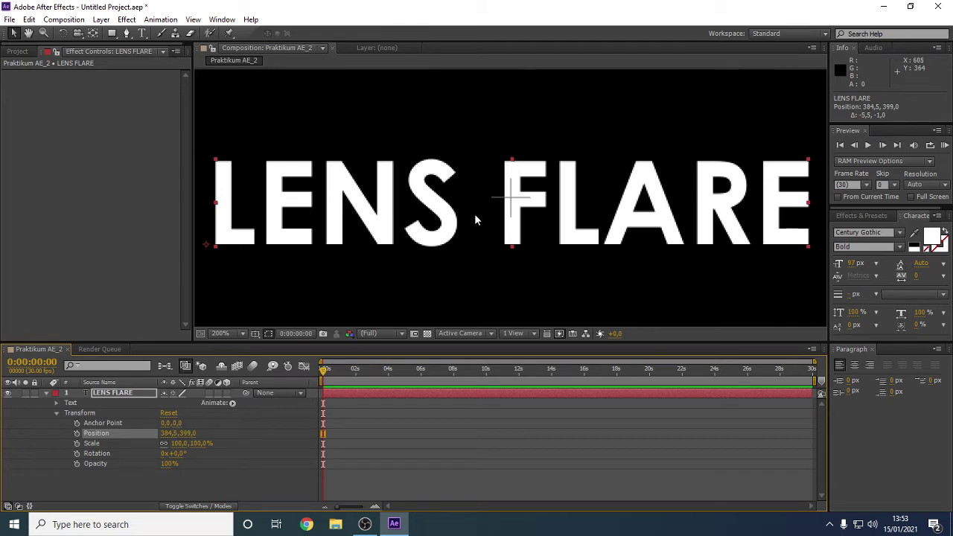
pyautogui.press(',')
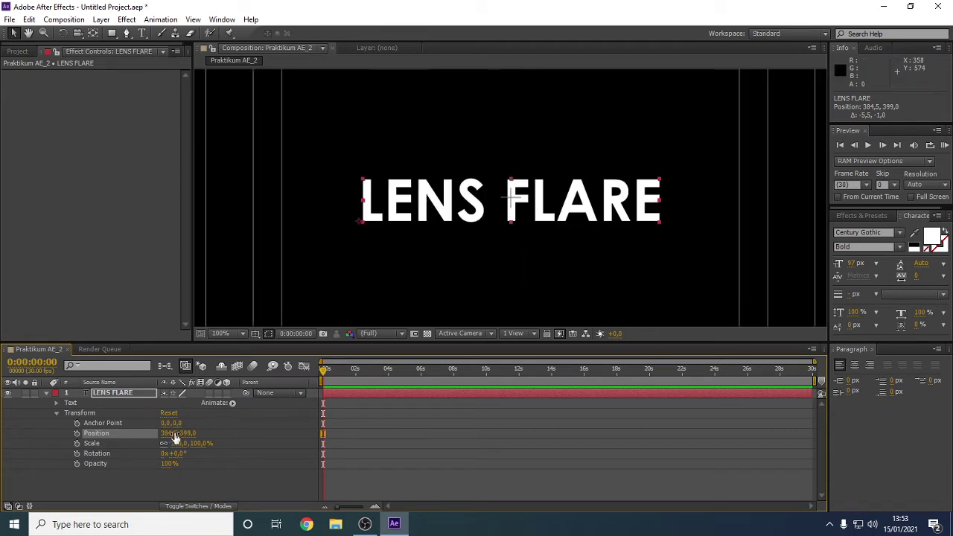
pyautogui.moveTo(176, 425); pyautogui.dragTo(309, 418)
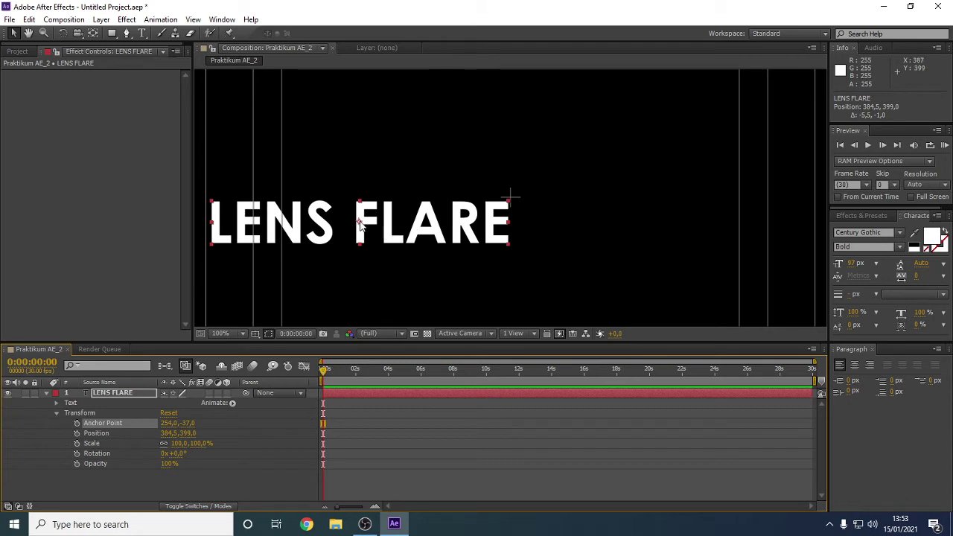
pyautogui.moveTo(375, 229); pyautogui.dragTo(539, 213)
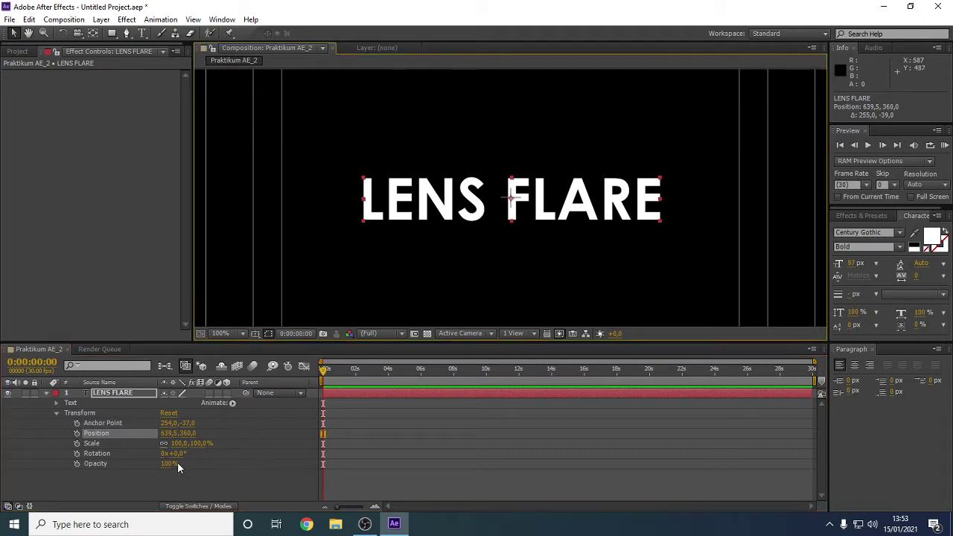
# Try rotating the LENS FLARE text around its anchor point, undo the rotation, and collapse the transform properties.
pyautogui.moveTo(179, 453); pyautogui.dragTo(201, 453)
pyautogui.hotkey('ctrl', 'z')
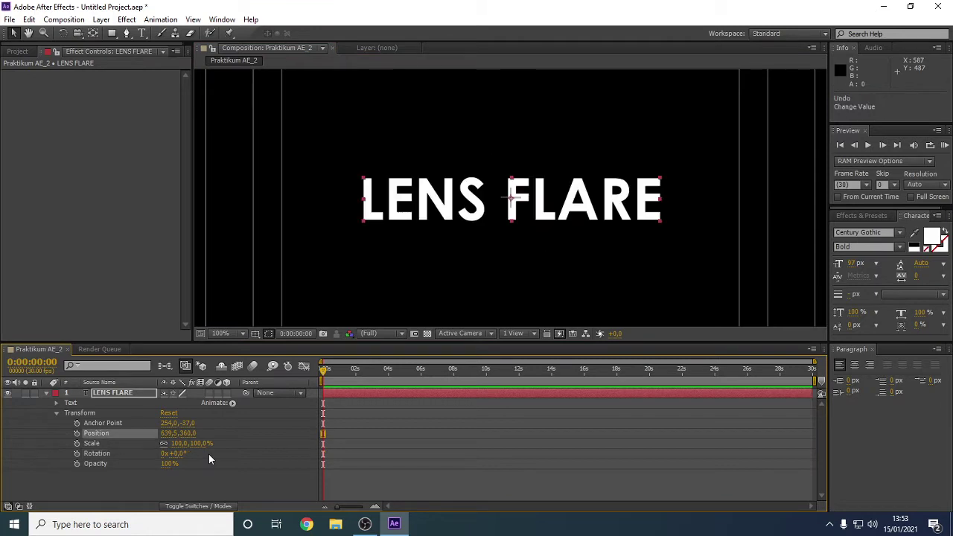
pyautogui.click(56, 413)
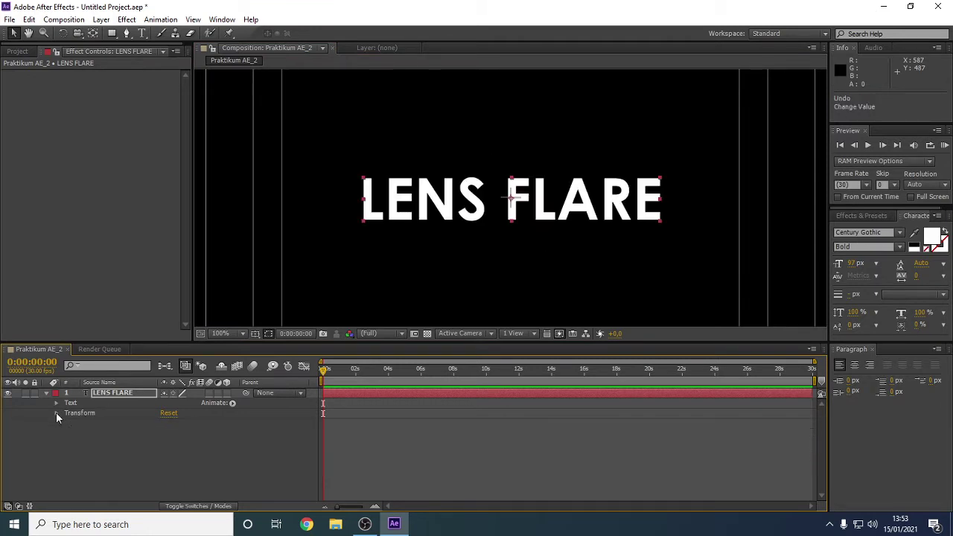
pyautogui.click(141, 441)
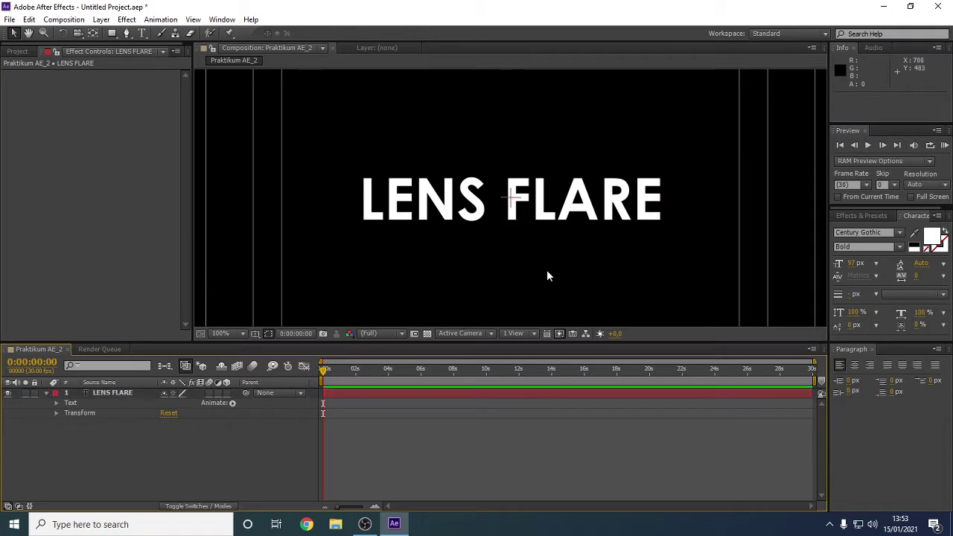
pyautogui.scroll(-2, 547, 270)
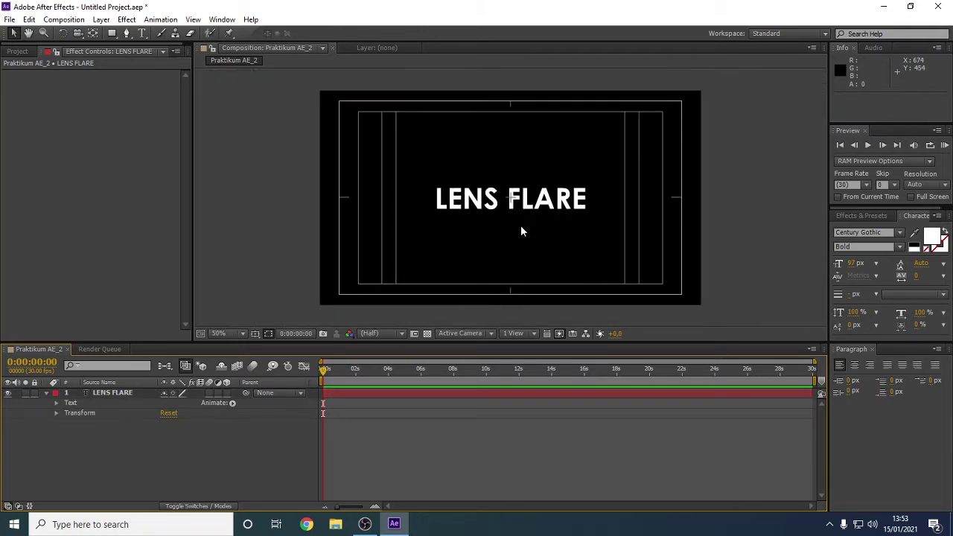
pyautogui.click(525, 202)
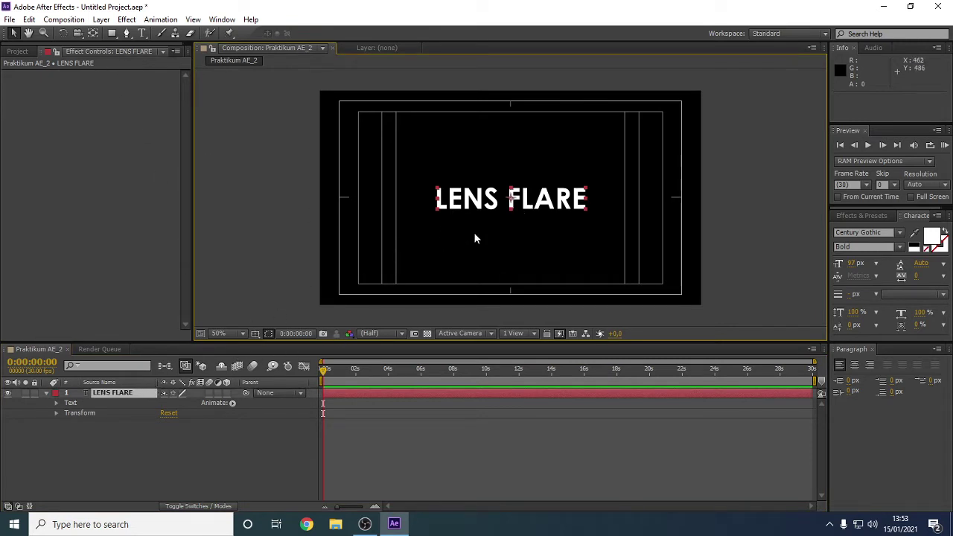
pyautogui.click(851, 264)
pyautogui.click(540, 419)
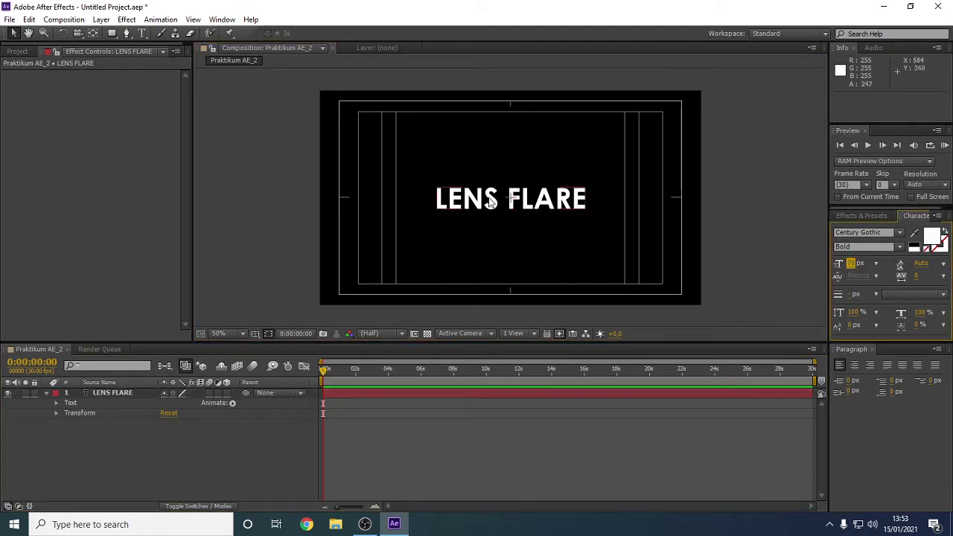
# Set the font size of the whole LENS FLARE text to 70 px and leave text editing.
pyautogui.doubleClick(452, 195)
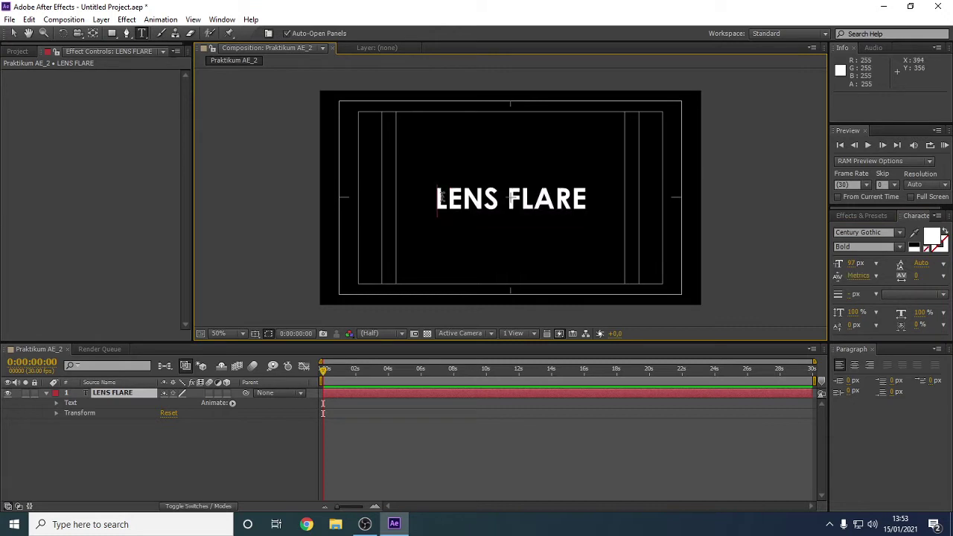
pyautogui.click(853, 267)
pyautogui.write('60')
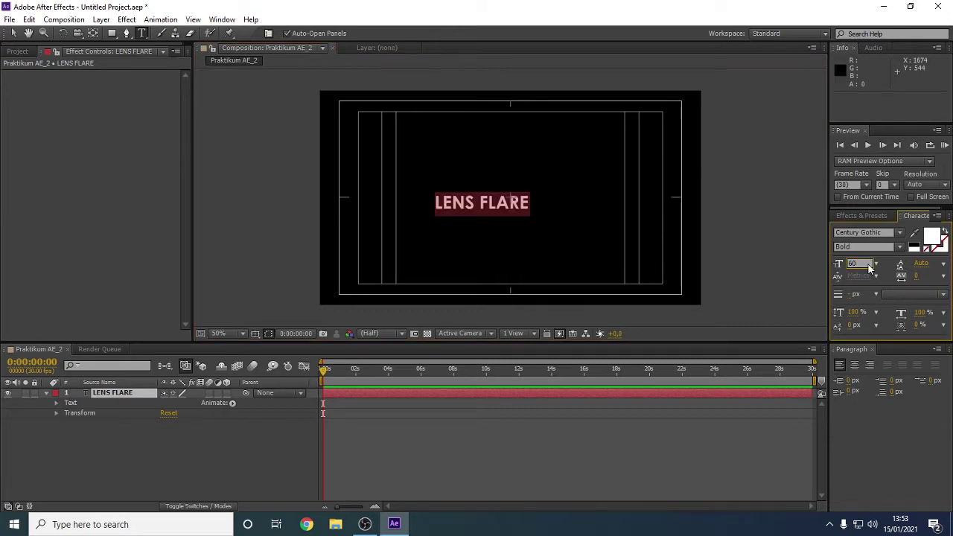
pyautogui.press('BackSpace')
pyautogui.press('BackSpace')
pyautogui.write('70')
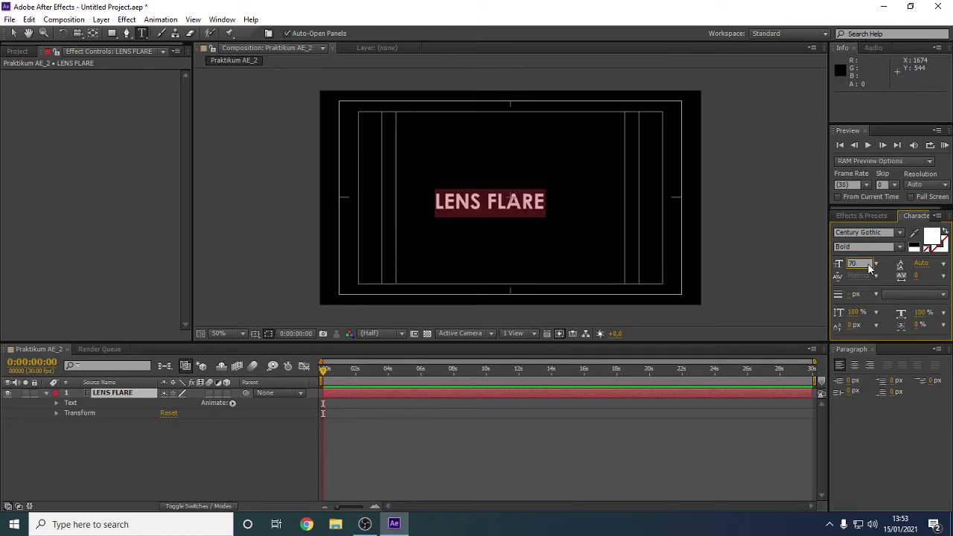
pyautogui.click(13, 34)
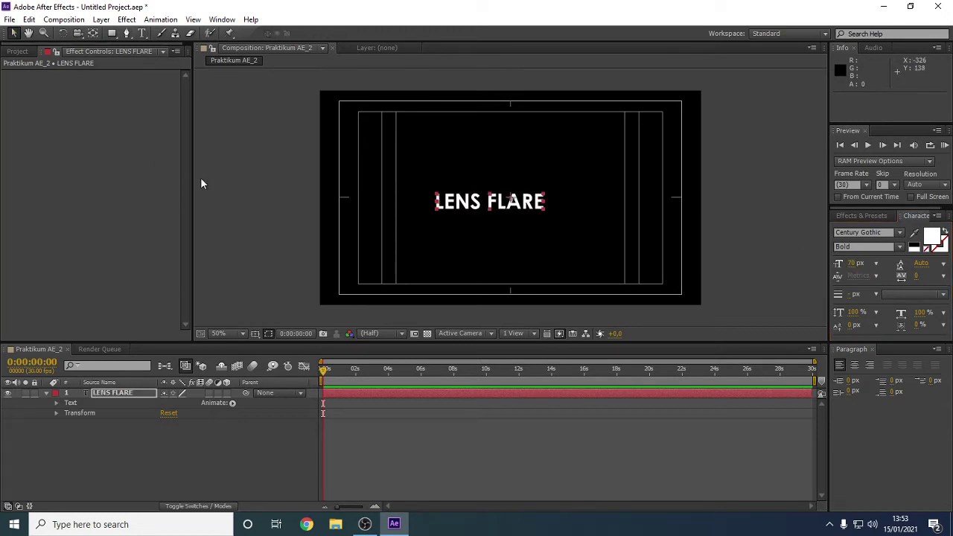
# Set the resized text's anchor point to 184, -25 and re-centre the text in the frame at position 639.5, 364.
pyautogui.moveTo(490, 203); pyautogui.dragTo(509, 201)
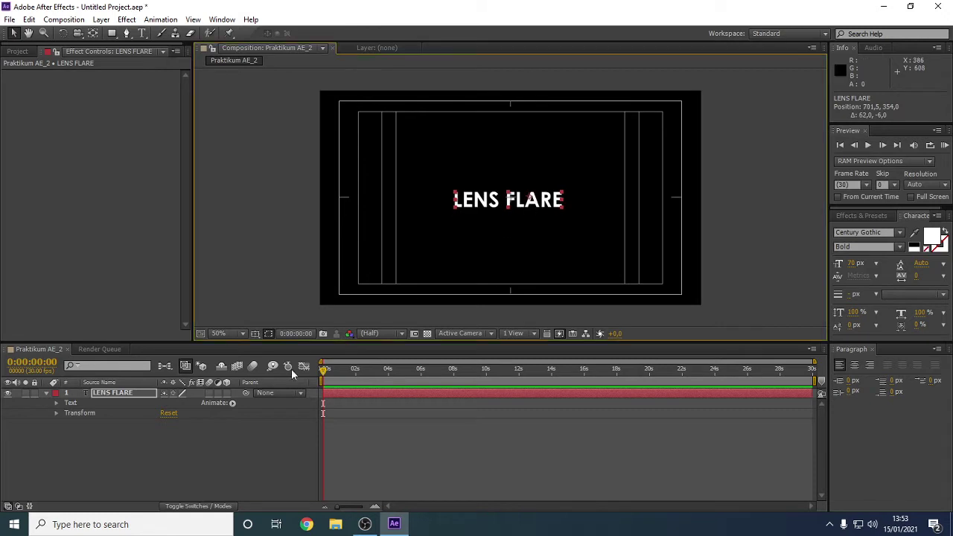
pyautogui.click(55, 413)
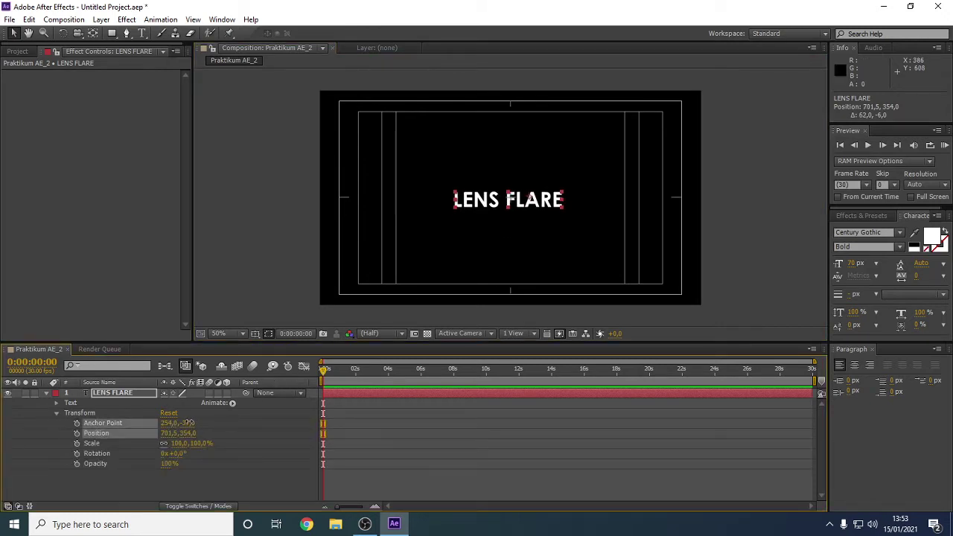
pyautogui.click(186, 424)
pyautogui.moveTo(170, 426)
pyautogui.mouseDown()
pyautogui.moveTo(187, 426)
pyautogui.moveTo(132, 426)
pyautogui.moveTo(186, 424)
pyautogui.mouseUp()
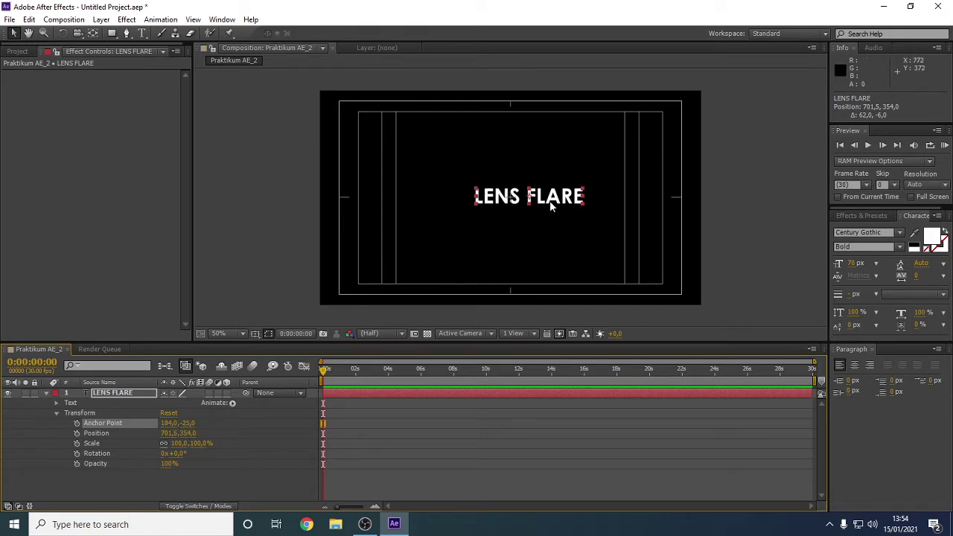
pyautogui.moveTo(549, 200); pyautogui.dragTo(532, 207)
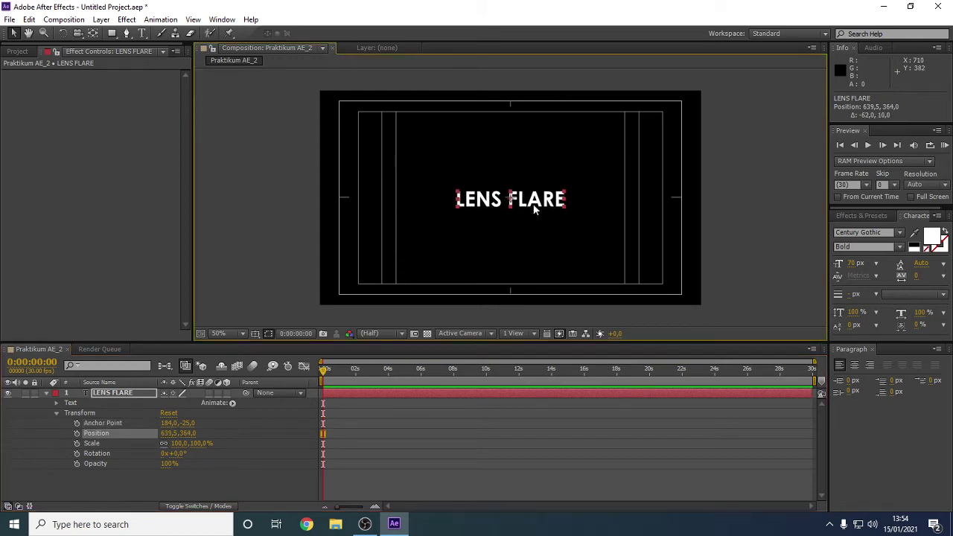
pyautogui.click(740, 192)
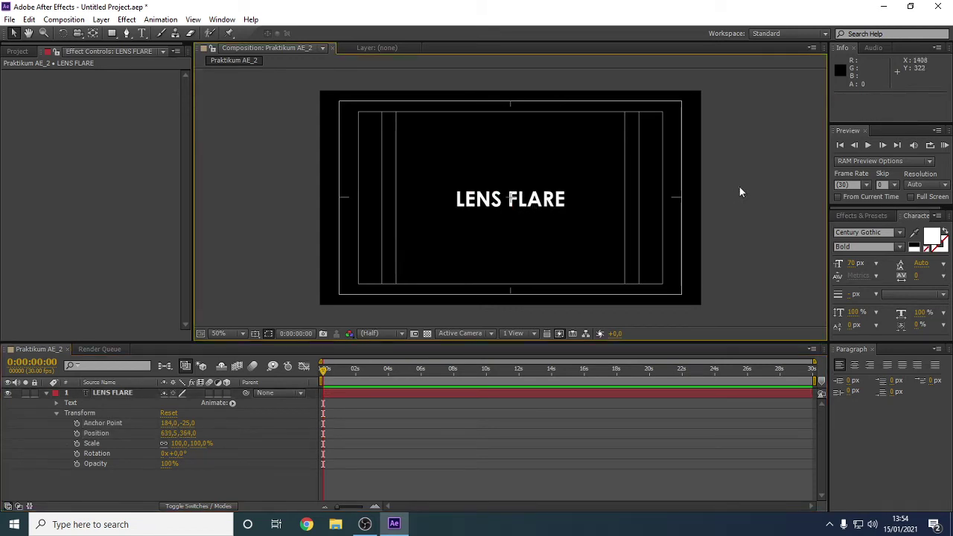
# Find the Linear Wipe transition effect and apply it to the LENS FLARE text layer.
pyautogui.click(848, 216)
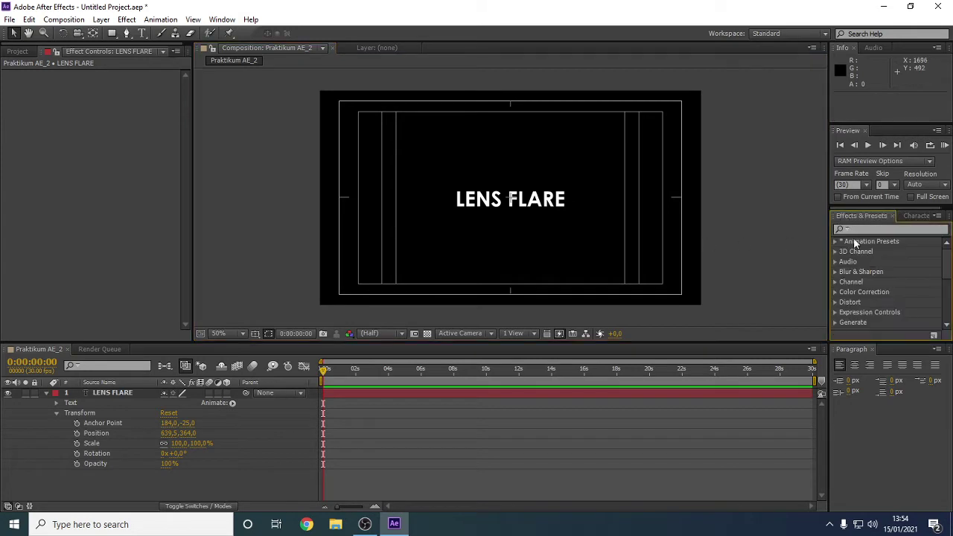
pyautogui.click(883, 229)
pyautogui.write('wip')
pyautogui.press('BackSpace')
pyautogui.press('BackSpace')
pyautogui.press('BackSpace')
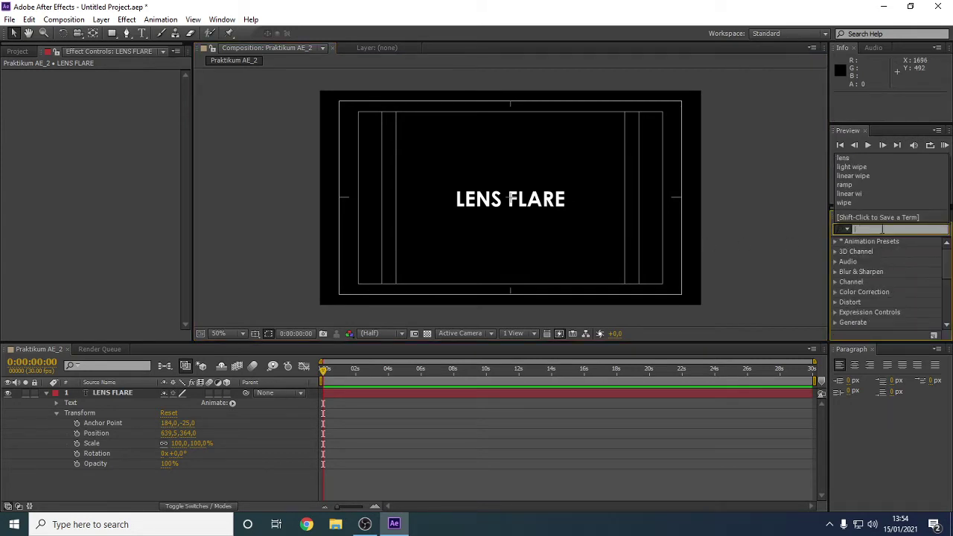
pyautogui.write('linear wi')
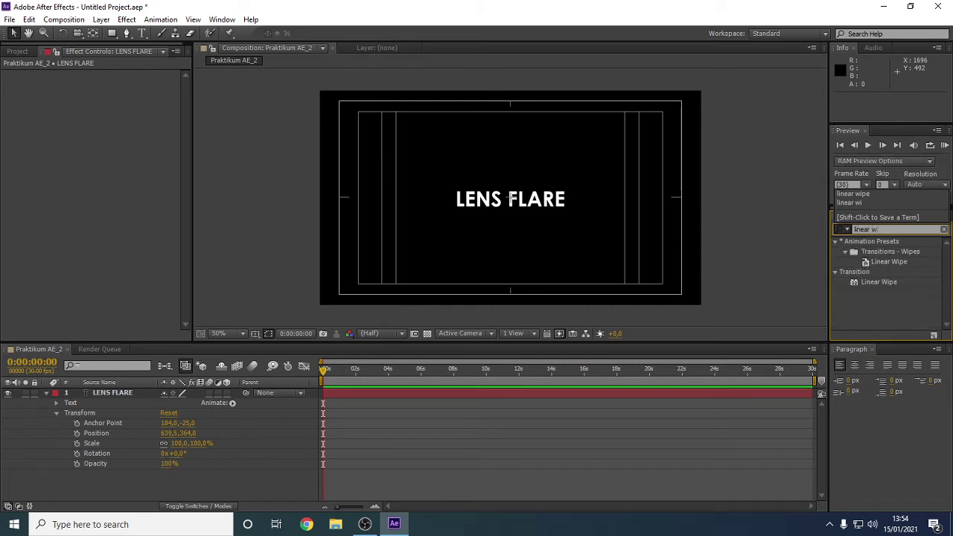
pyautogui.write('pe')
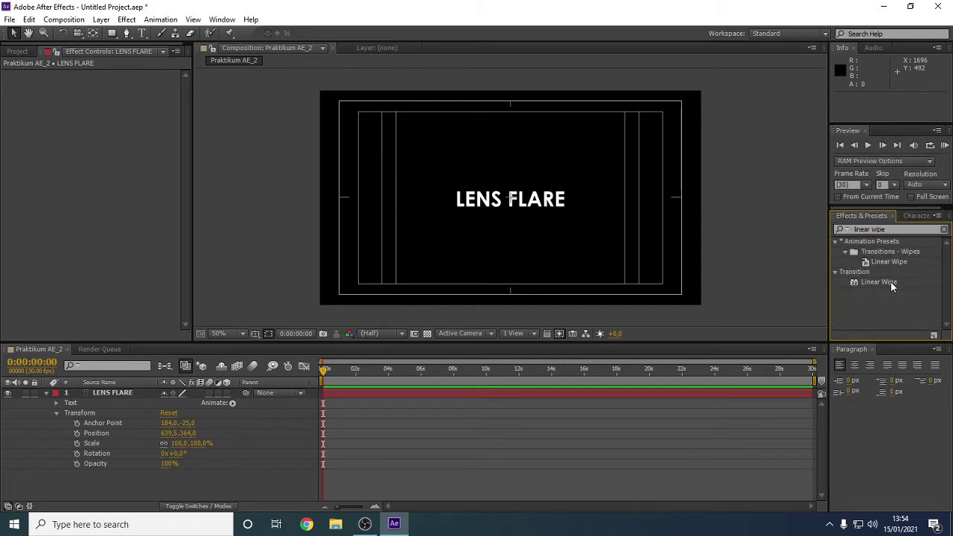
pyautogui.moveTo(886, 283); pyautogui.dragTo(513, 199)
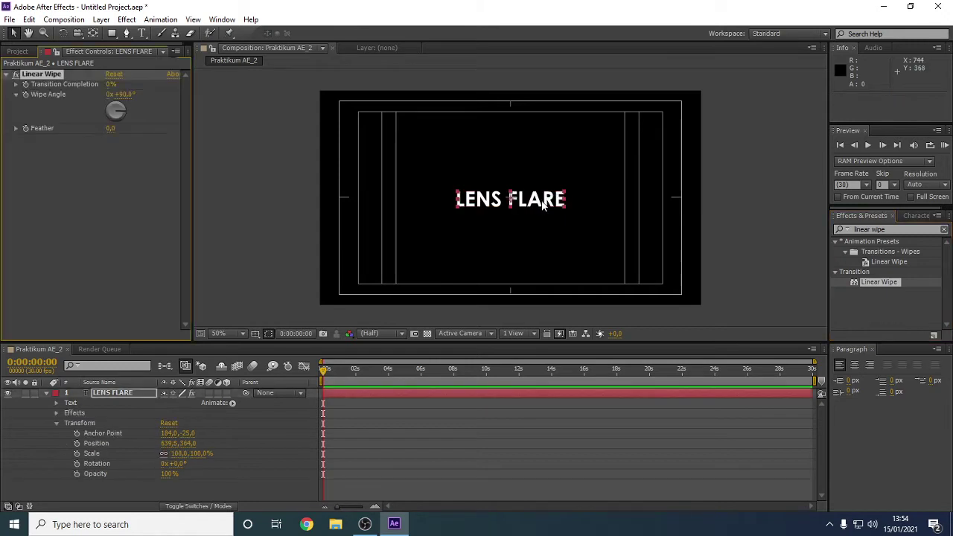
# Set the Linear Wipe angle to -90° and raise the transition completion to about 45% to test the wipe direction.
pyautogui.click(122, 95)
pyautogui.write('-90')
pyautogui.press('Return')
pyautogui.moveTo(122, 86); pyautogui.dragTo(145, 93)
# Set the Linear Wipe feather to 35, trying 50 for comparison before returning to 35.
pyautogui.click(112, 129)
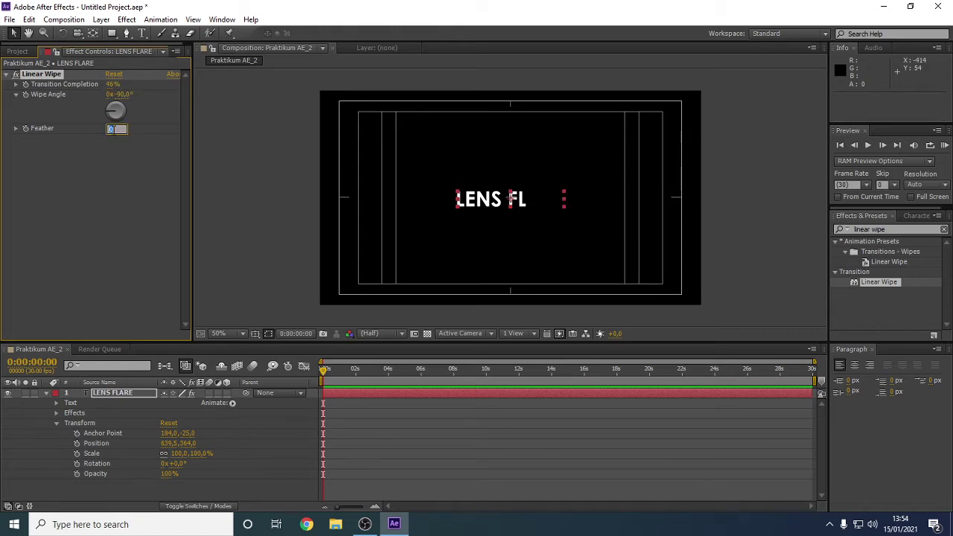
pyautogui.write('35')
pyautogui.press('Return')
pyautogui.click(112, 131)
pyautogui.write('50')
pyautogui.press('Return')
pyautogui.click(112, 130)
pyautogui.write('35')
pyautogui.press('Return')
# Try transition completion values of 74% and 60%, and set it to 70% to hide the whole text.
pyautogui.moveTo(112, 85); pyautogui.dragTo(132, 90)
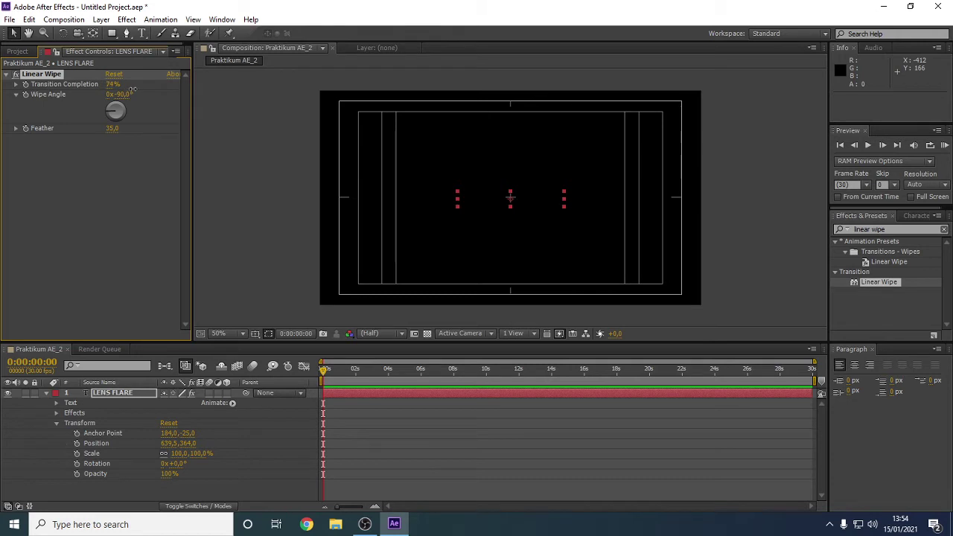
pyautogui.click(111, 86)
pyautogui.write('60')
pyautogui.press('Return')
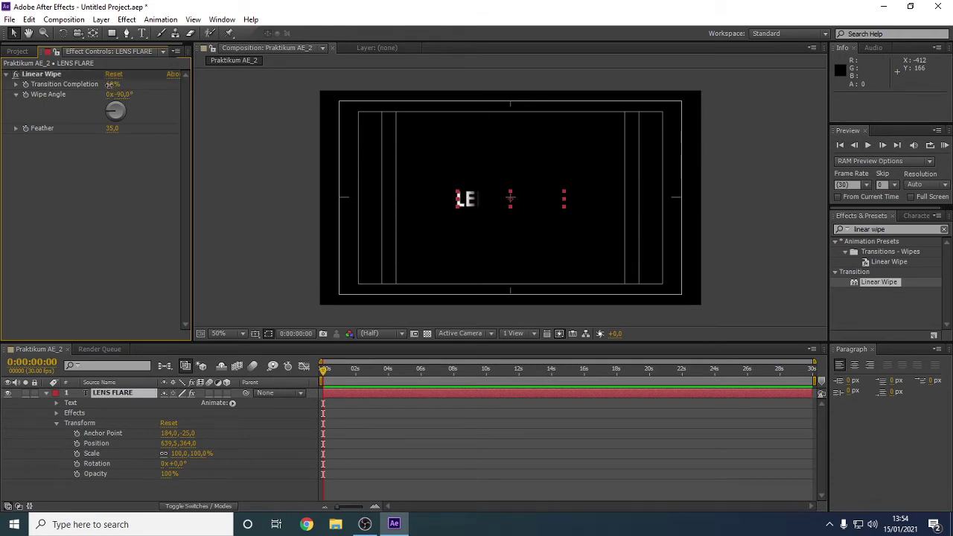
pyautogui.click(113, 84)
pyautogui.write('70')
pyautogui.press('Return')
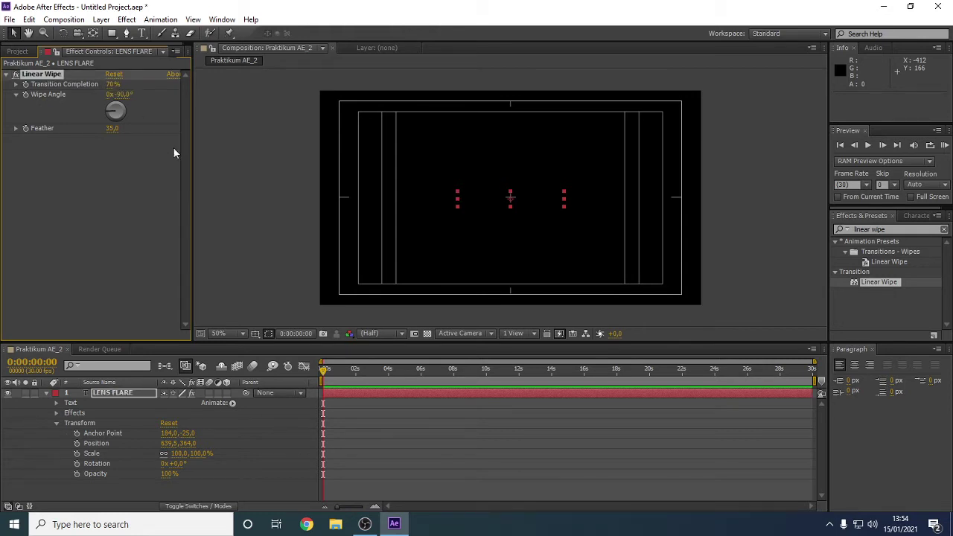
# Select the hidden LENS FLARE text and nudge it to position 638.5, 361 to centre it in the frame.
pyautogui.click(587, 219)
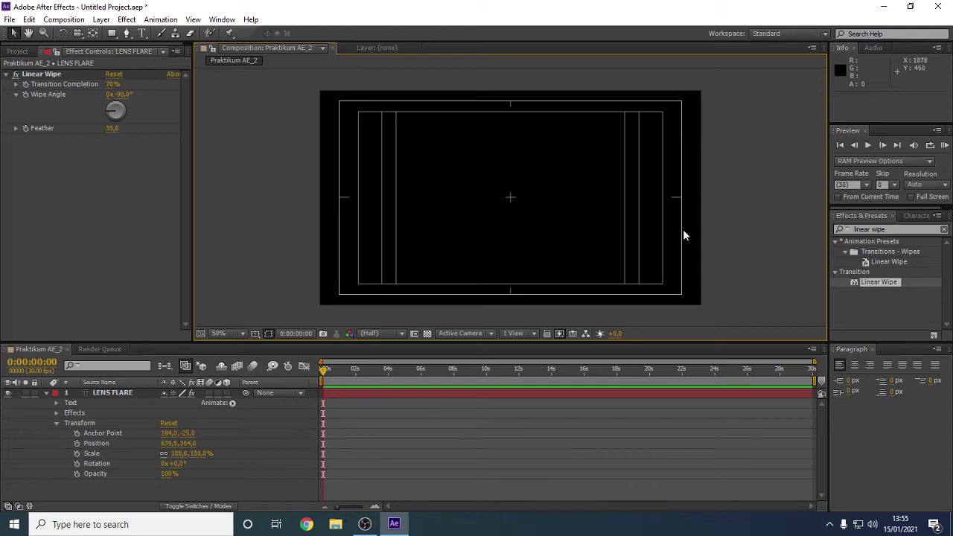
pyautogui.click(503, 214)
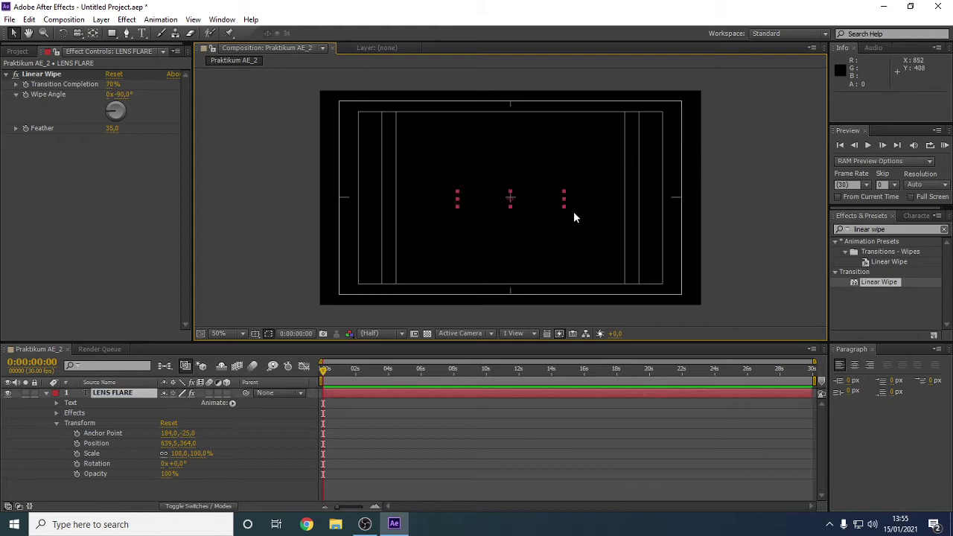
pyautogui.press('.')
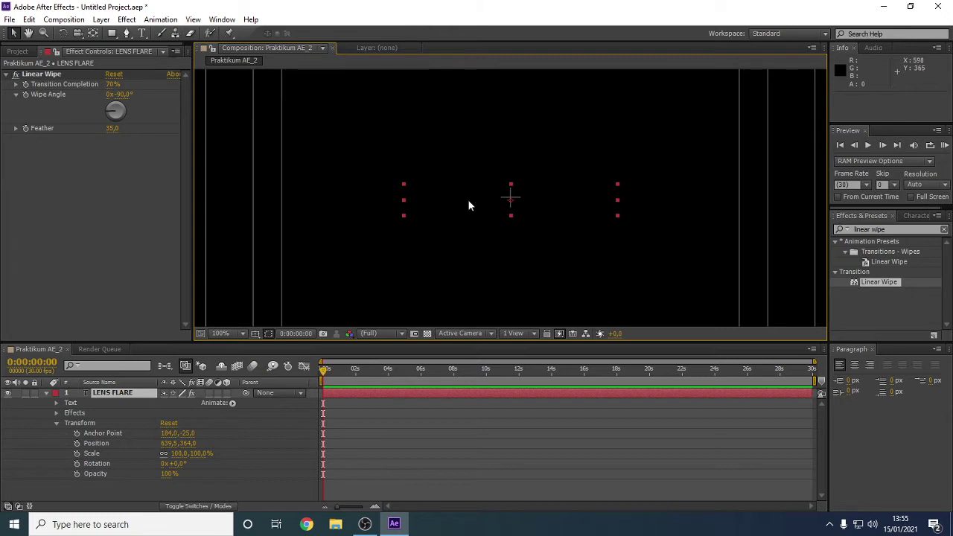
pyautogui.moveTo(535, 208); pyautogui.dragTo(534, 207)
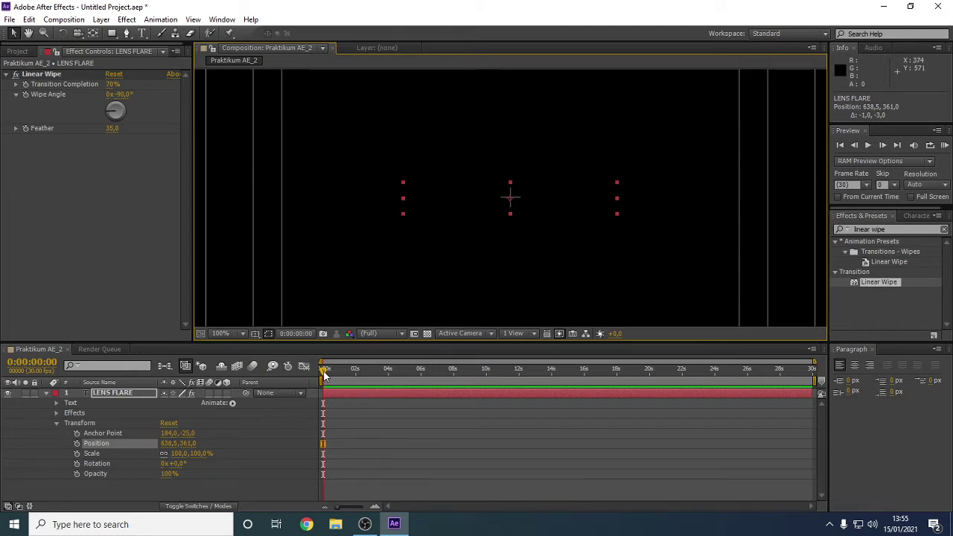
# Go to 0:00:04:00 and start keyframing Transition Completion at 70%.
pyautogui.moveTo(326, 377); pyautogui.dragTo(387, 385)
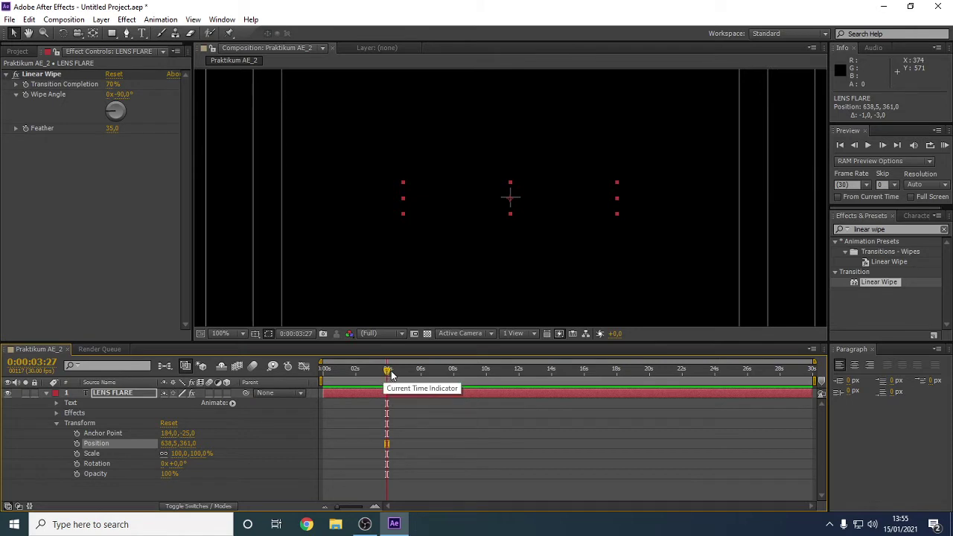
pyautogui.moveTo(388, 371)
pyautogui.mouseDown()
pyautogui.moveTo(421, 373)
pyautogui.moveTo(389, 380)
pyautogui.moveTo(391, 373)
pyautogui.mouseUp()
pyautogui.click(310, 334)
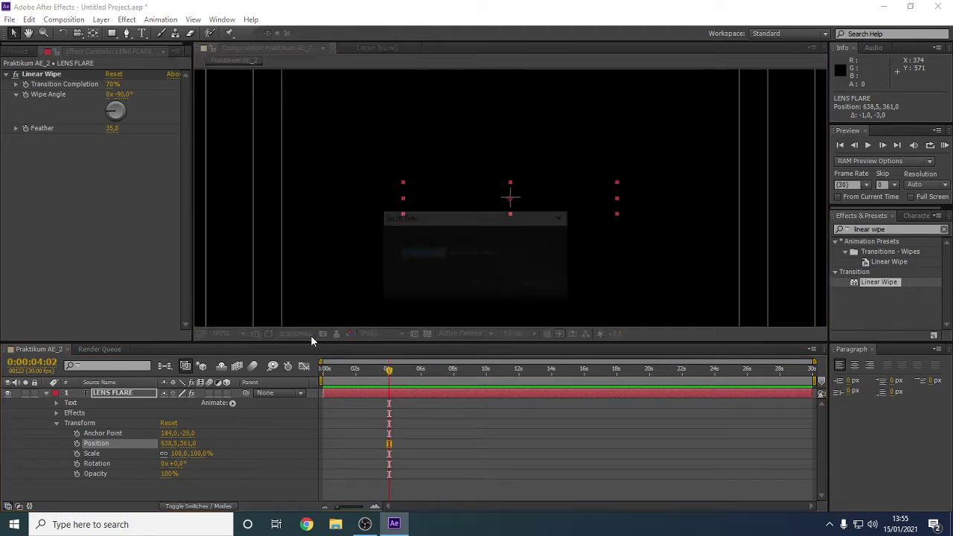
pyautogui.click(436, 254)
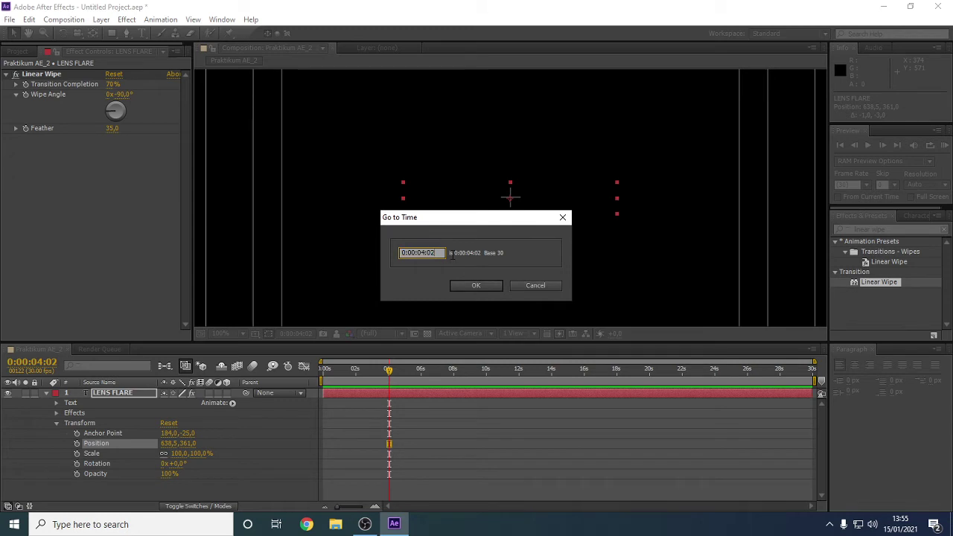
pyautogui.press('BackSpace')
pyautogui.click(464, 285)
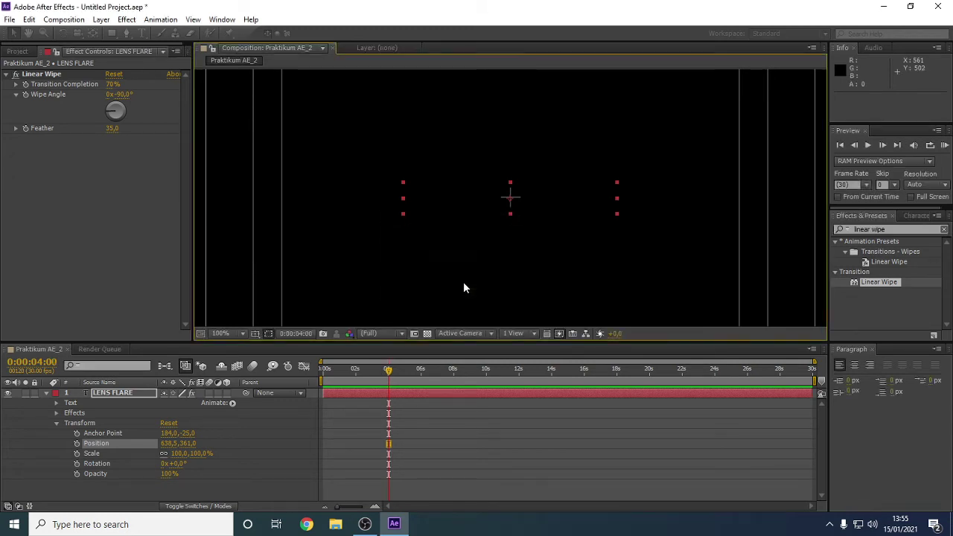
pyautogui.click(22, 78)
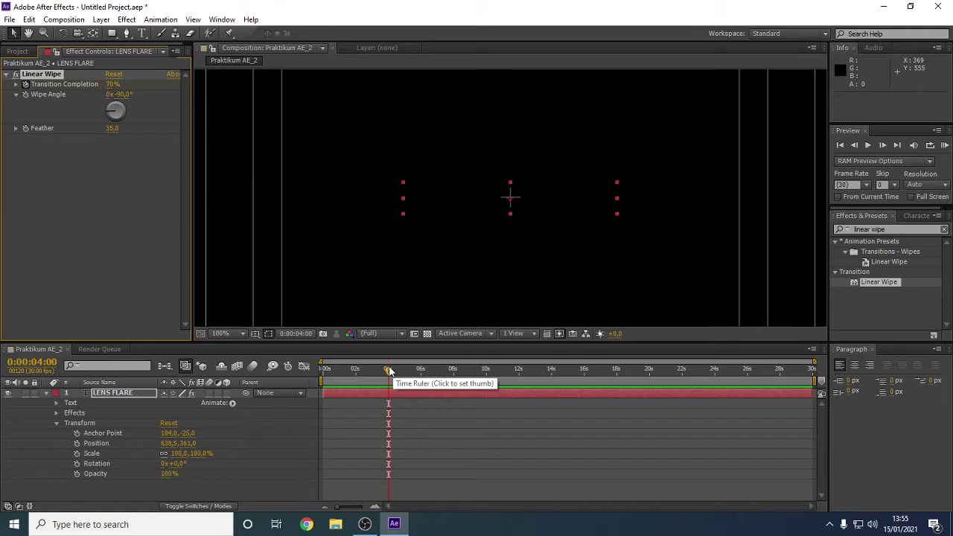
# Go to 0:00:06:00 and set Transition Completion to 0% to keyframe the fully revealed text.
pyautogui.moveTo(388, 370); pyautogui.dragTo(420, 376)
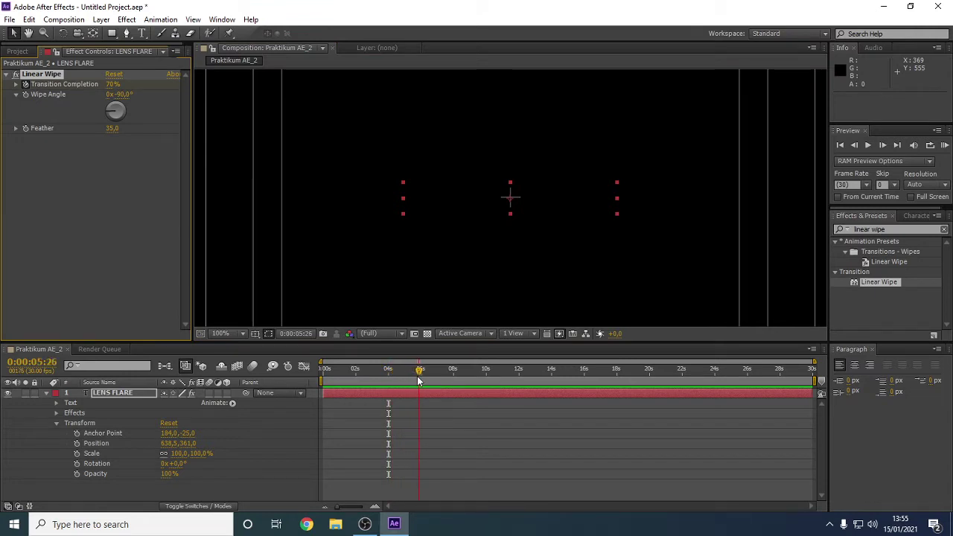
pyautogui.click(309, 331)
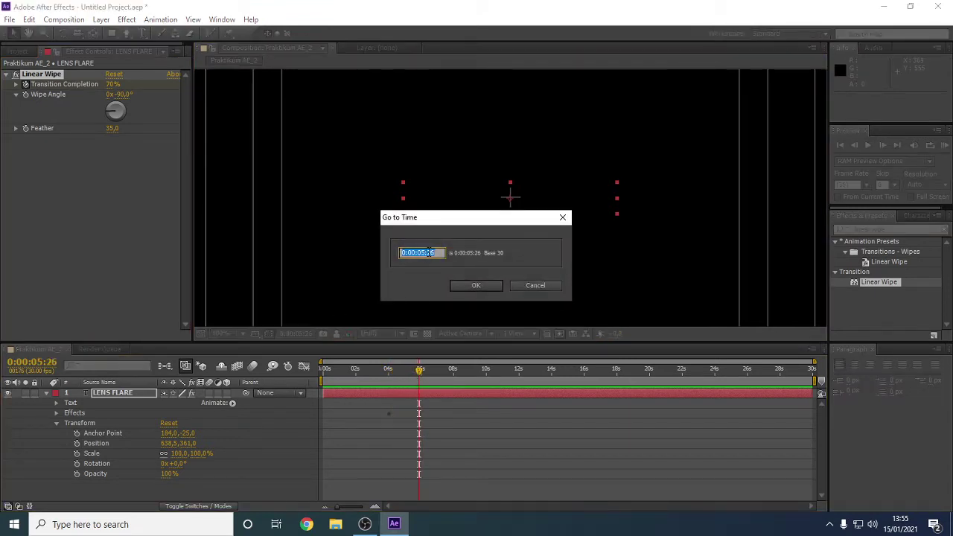
pyautogui.click(424, 254)
pyautogui.press('BackSpace')
pyautogui.press('BackSpace')
pyautogui.write('0')
pyautogui.press('BackSpace')
pyautogui.write('6')
pyautogui.click(478, 287)
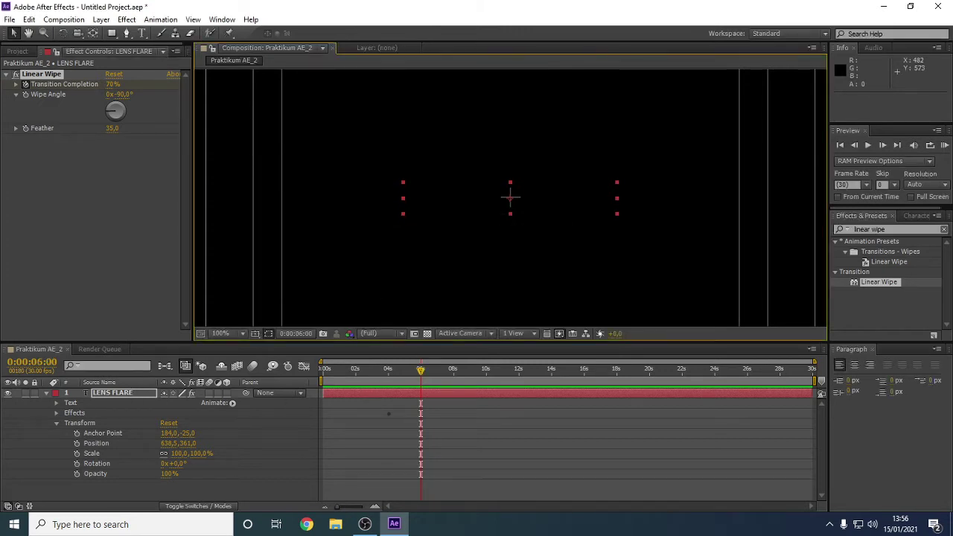
pyautogui.click(365, 524)
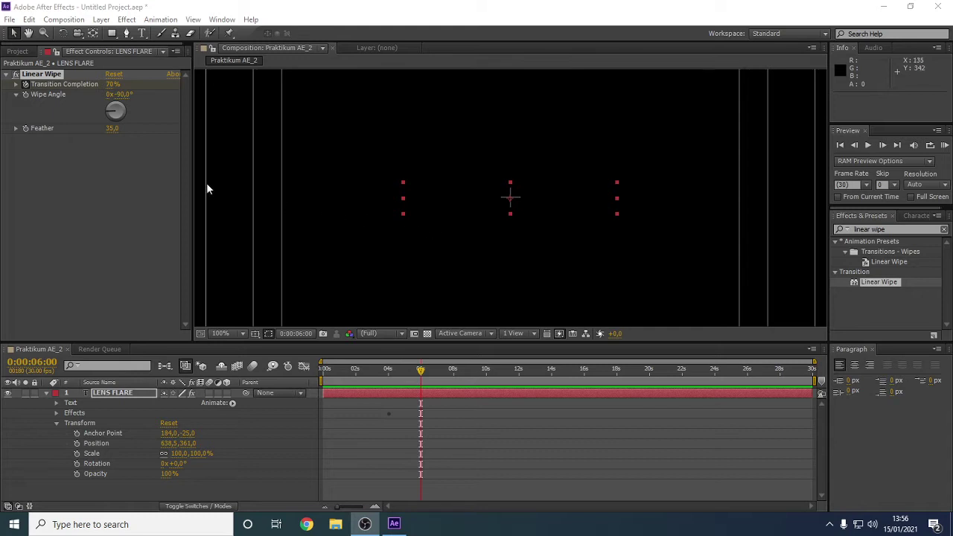
pyautogui.click(110, 84)
pyautogui.moveTo(110, 84); pyautogui.dragTo(62, 89)
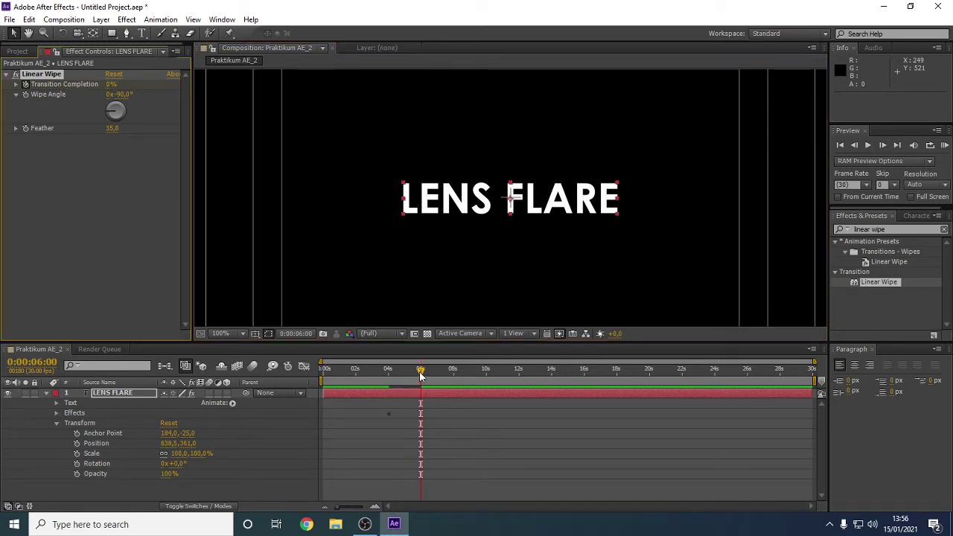
# Scrub through the wipe reveal between 4 and 6 seconds, with the LENS FLARE layer's properties collapsed.
pyautogui.moveTo(421, 371); pyautogui.dragTo(395, 374)
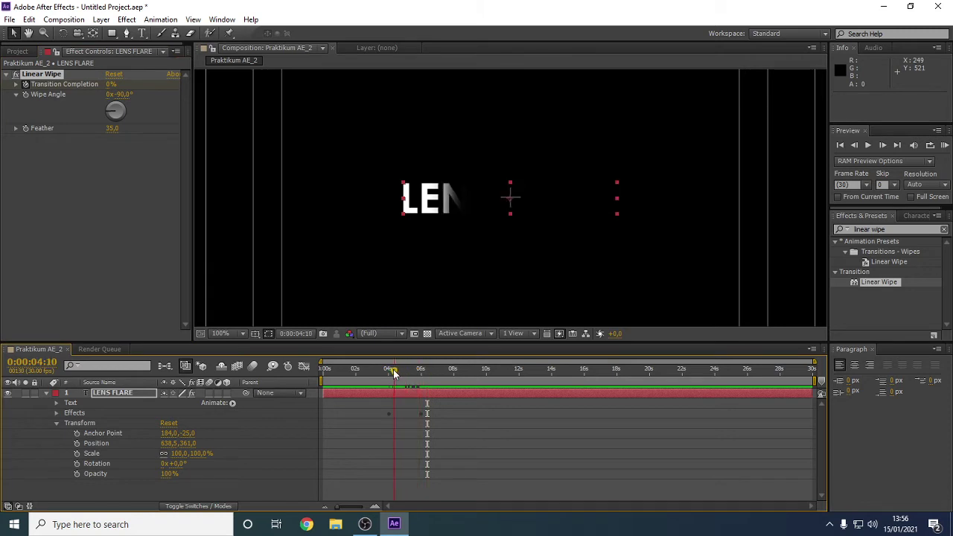
pyautogui.click(46, 393)
pyautogui.click(205, 438)
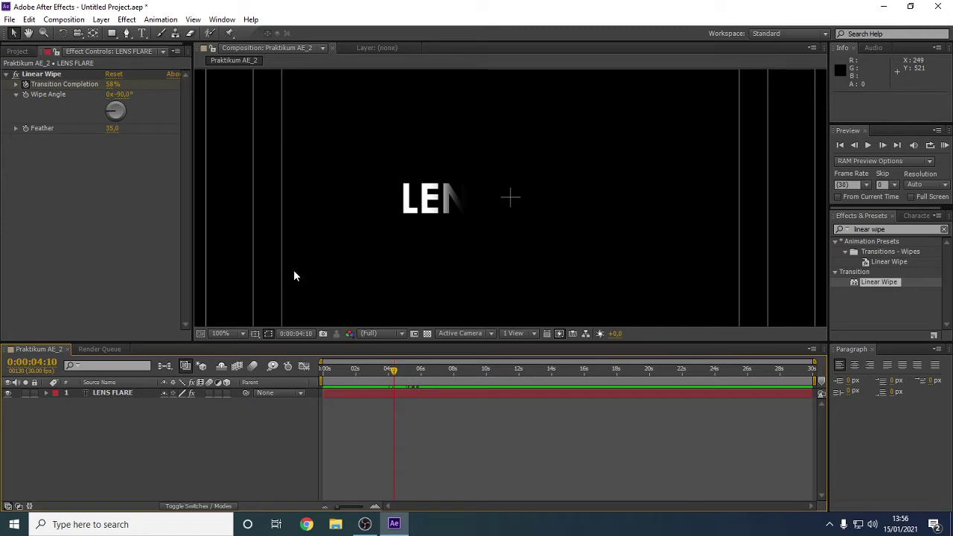
pyautogui.moveTo(395, 373)
pyautogui.mouseDown()
pyautogui.moveTo(435, 392)
pyautogui.moveTo(402, 387)
pyautogui.mouseUp()
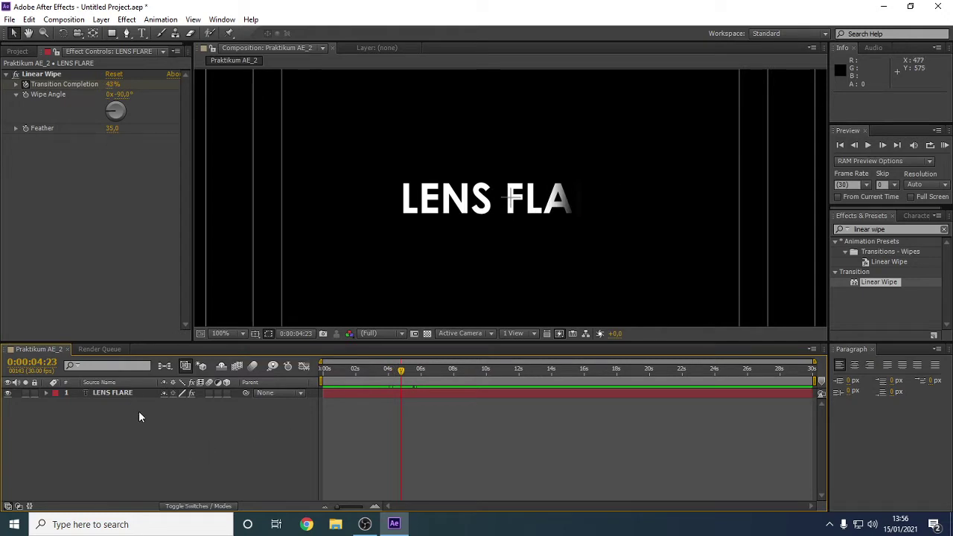
pyautogui.press(',')
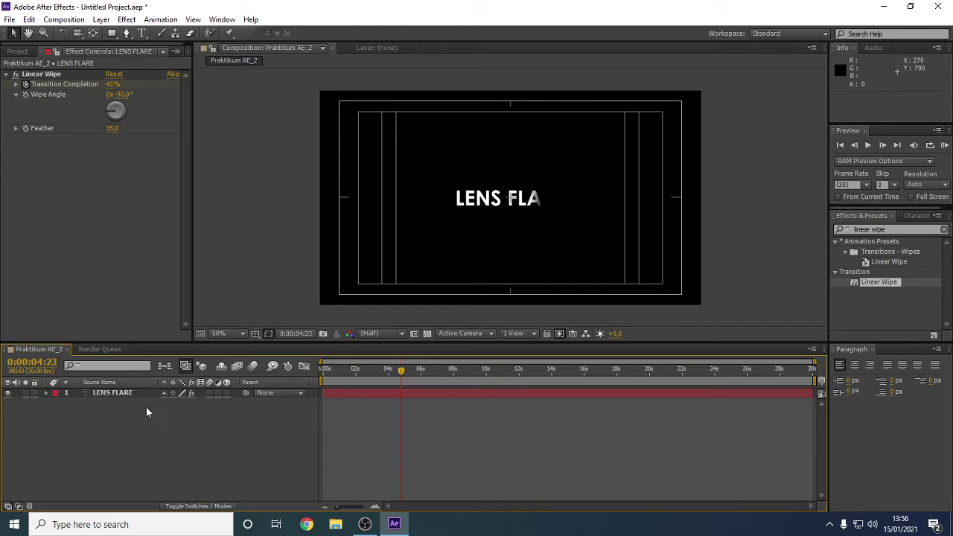
pyautogui.rightClick(171, 436)
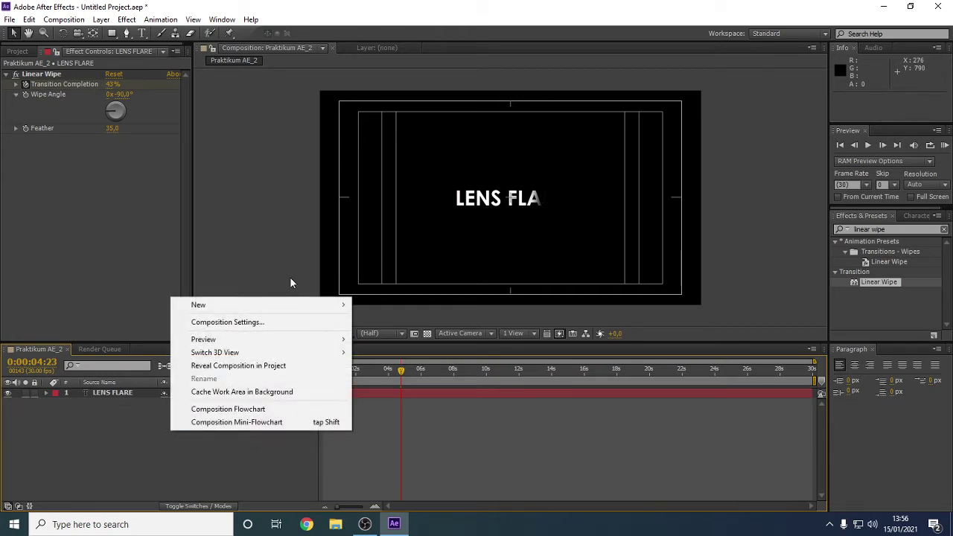
pyautogui.moveTo(276, 308)
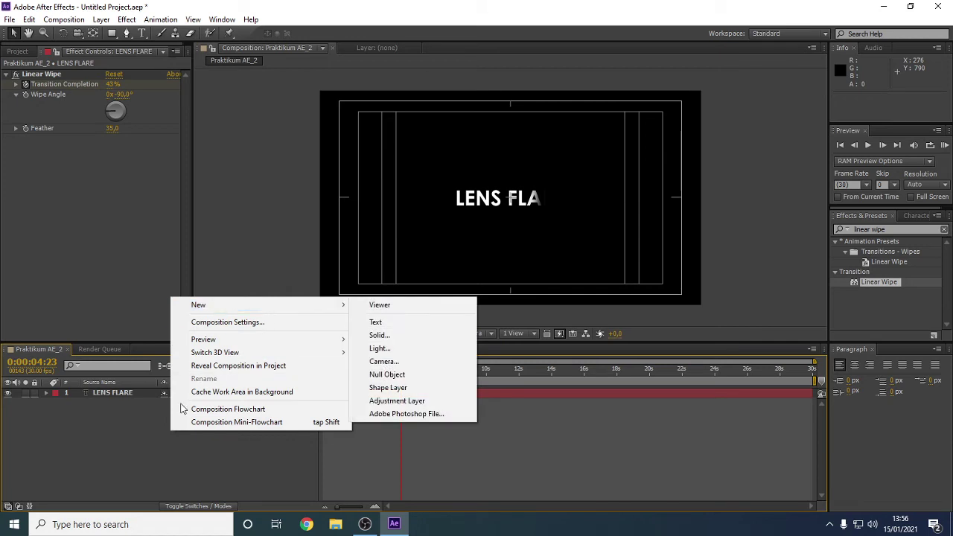
pyautogui.click(123, 451)
# Create a black 1280 x 720 px solid layer above the LENS FLARE text and deselect it.
pyautogui.rightClick(164, 436)
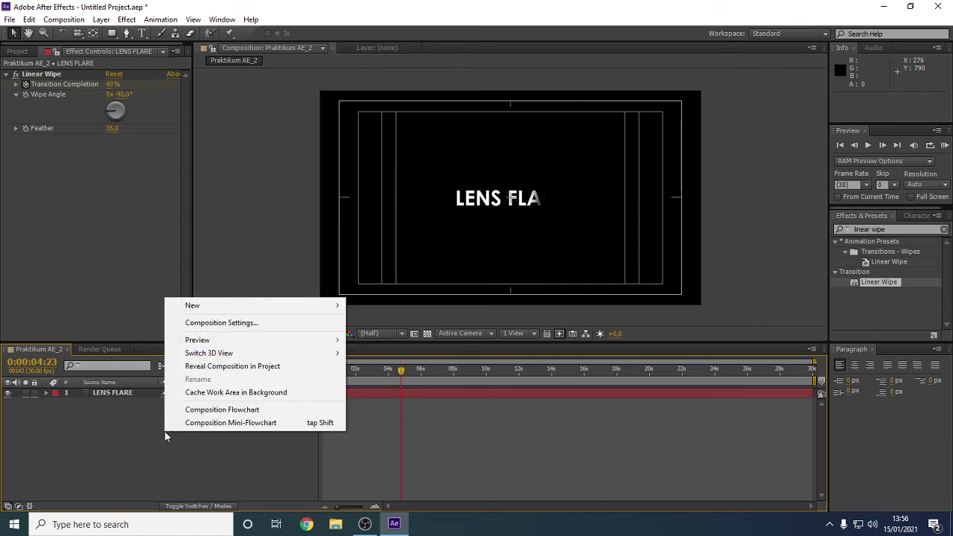
pyautogui.moveTo(242, 311)
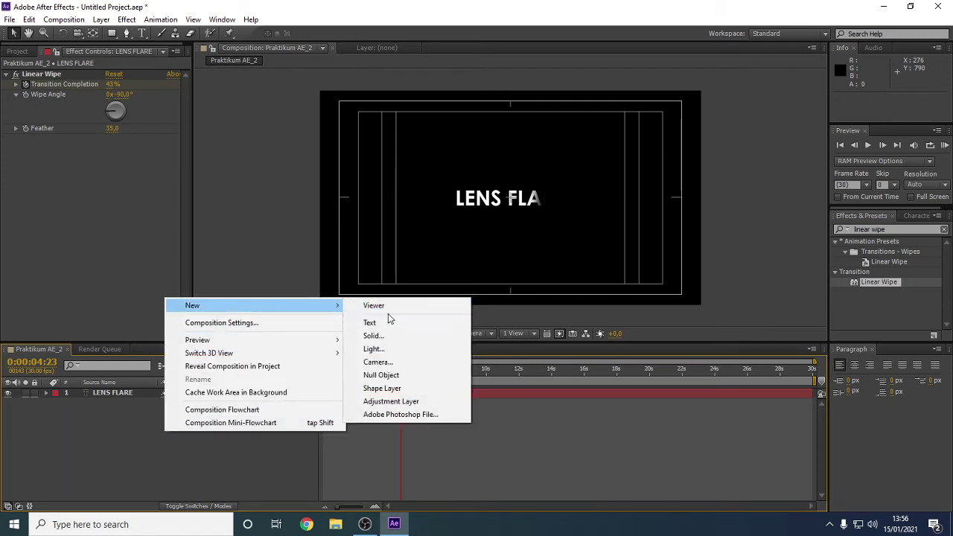
pyautogui.click(383, 335)
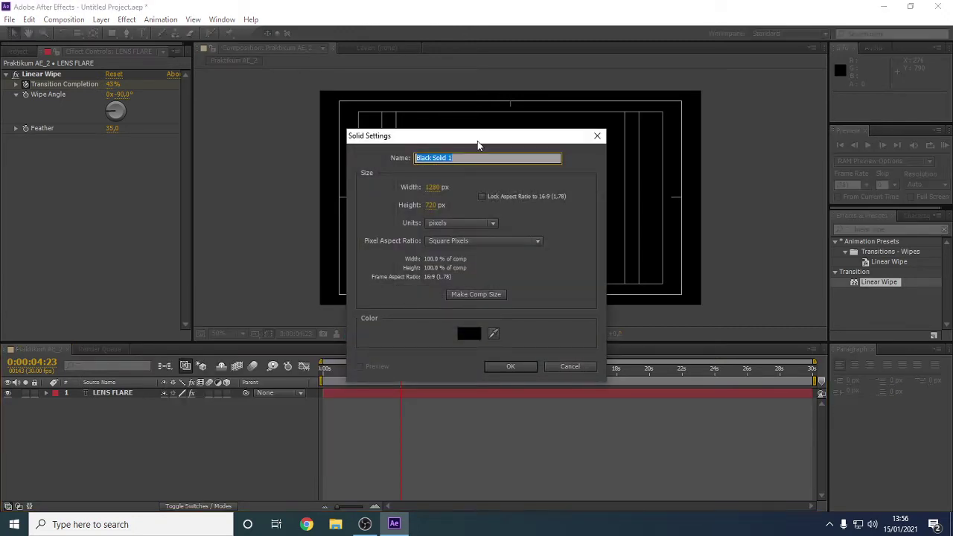
pyautogui.moveTo(480, 136); pyautogui.dragTo(632, 107)
pyautogui.click(620, 307)
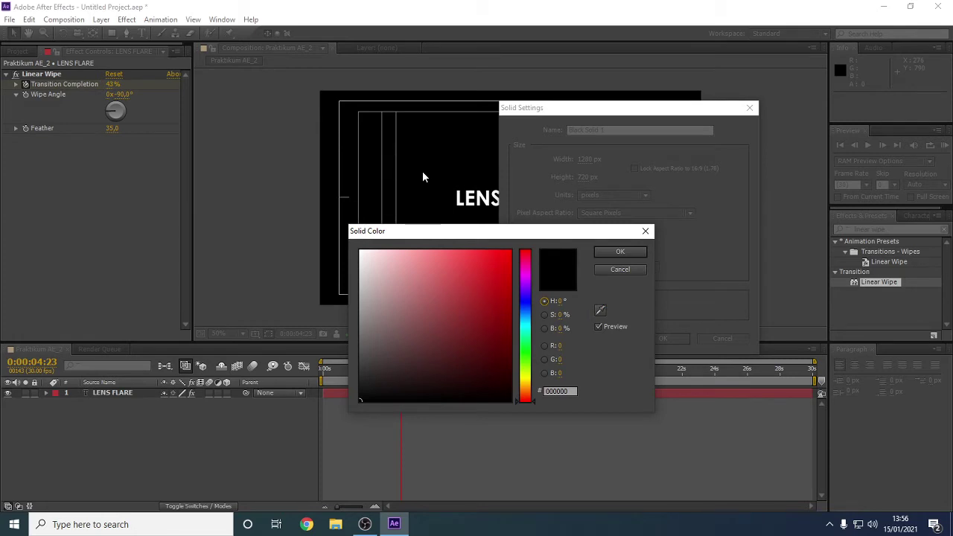
pyautogui.moveTo(421, 306); pyautogui.dragTo(357, 292)
pyautogui.moveTo(411, 310); pyautogui.dragTo(309, 430)
pyautogui.click(631, 252)
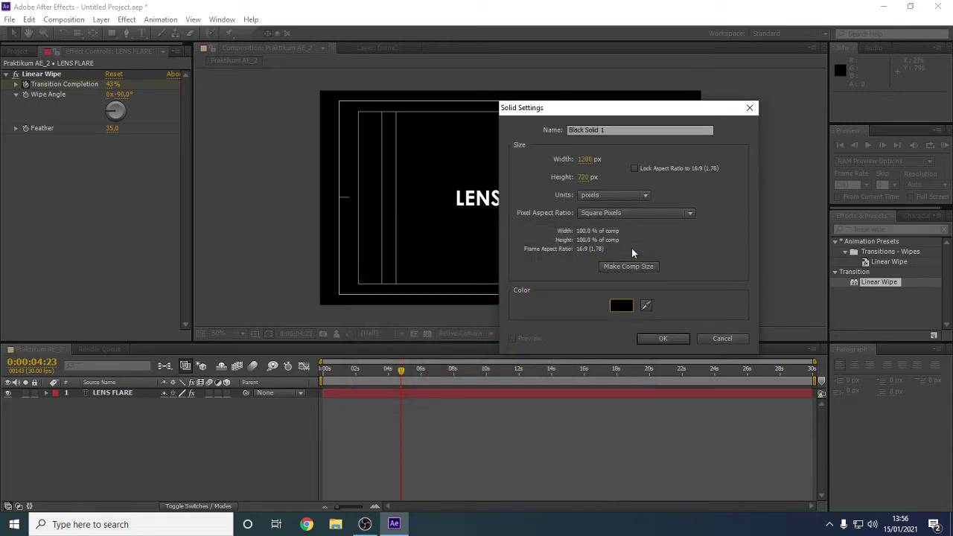
pyautogui.click(663, 339)
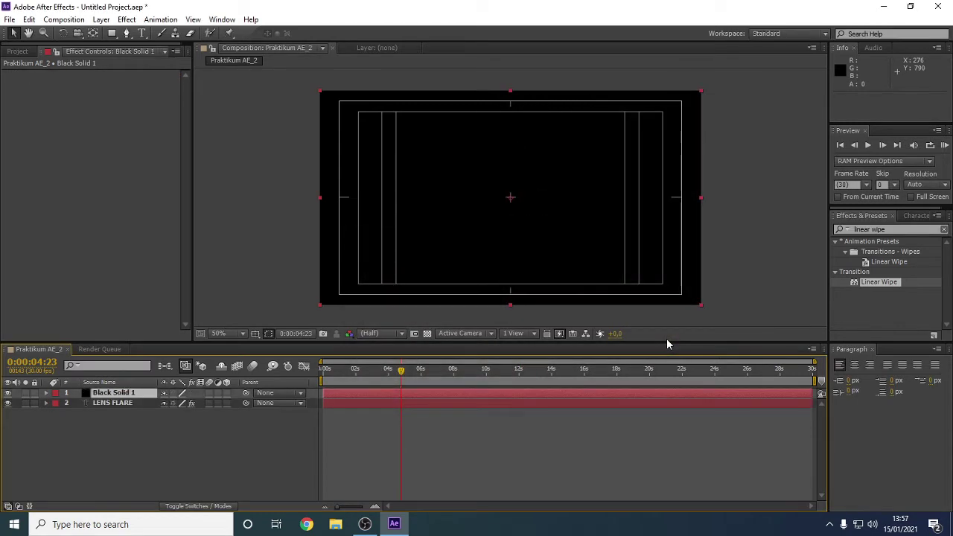
pyautogui.click(188, 467)
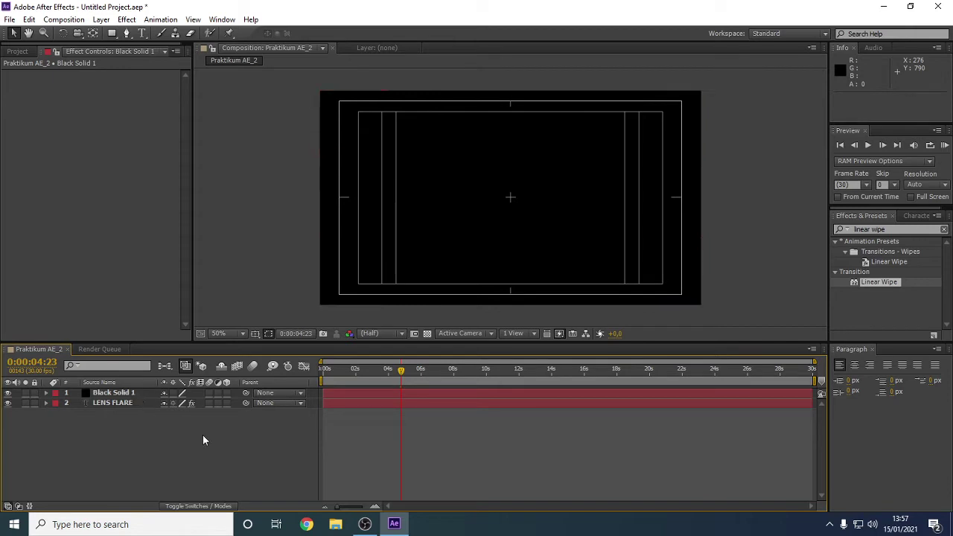
# Find the Lens Flare effect and apply it to the black solid layer.
pyautogui.click(899, 229)
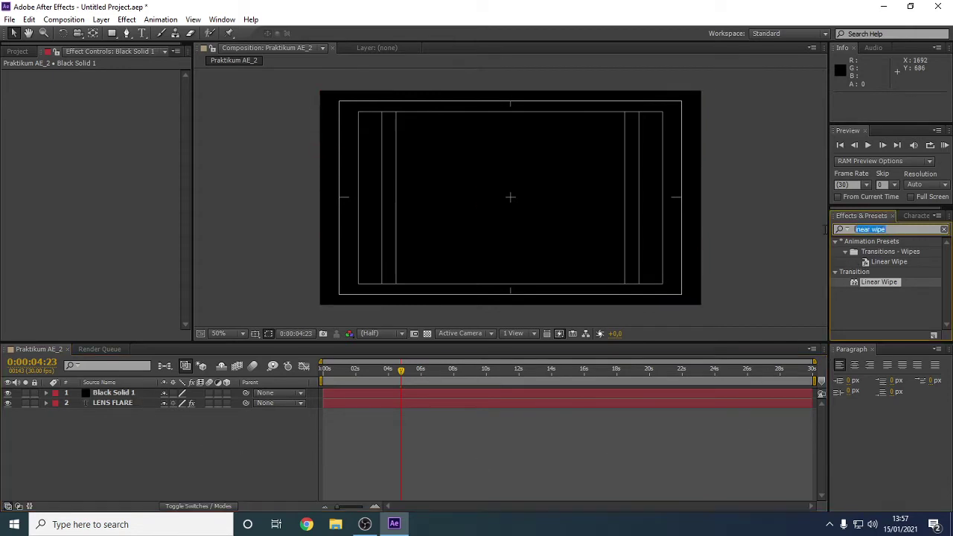
pyautogui.write('lens flare')
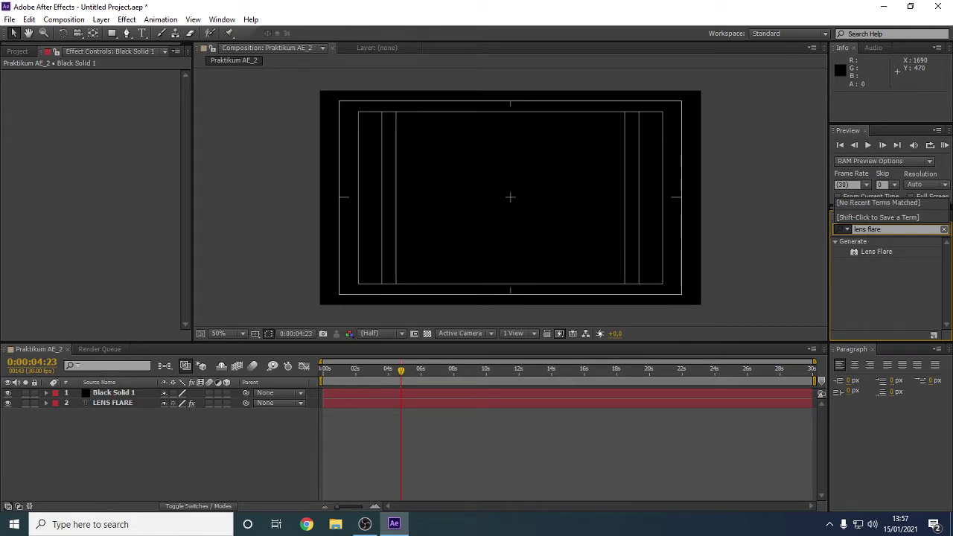
pyautogui.press('Return')
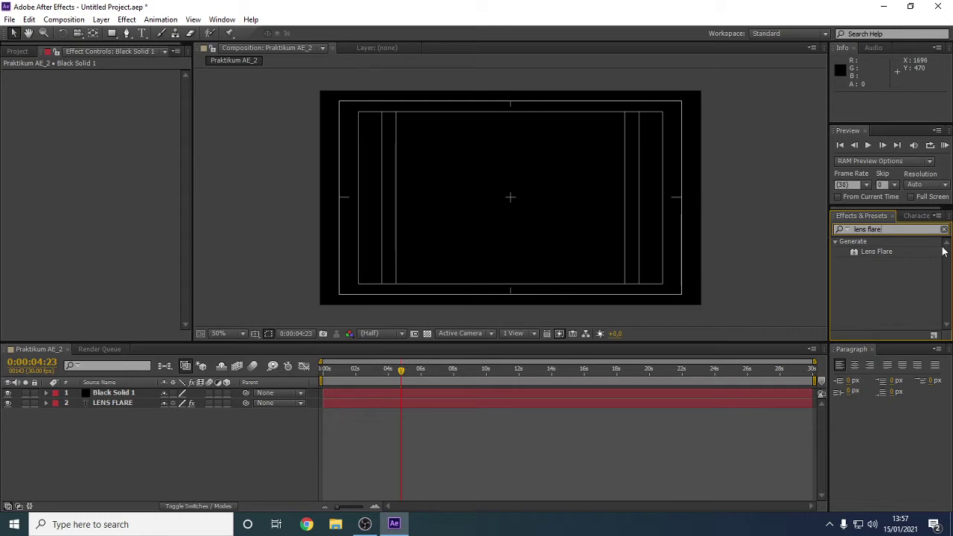
pyautogui.click(887, 252)
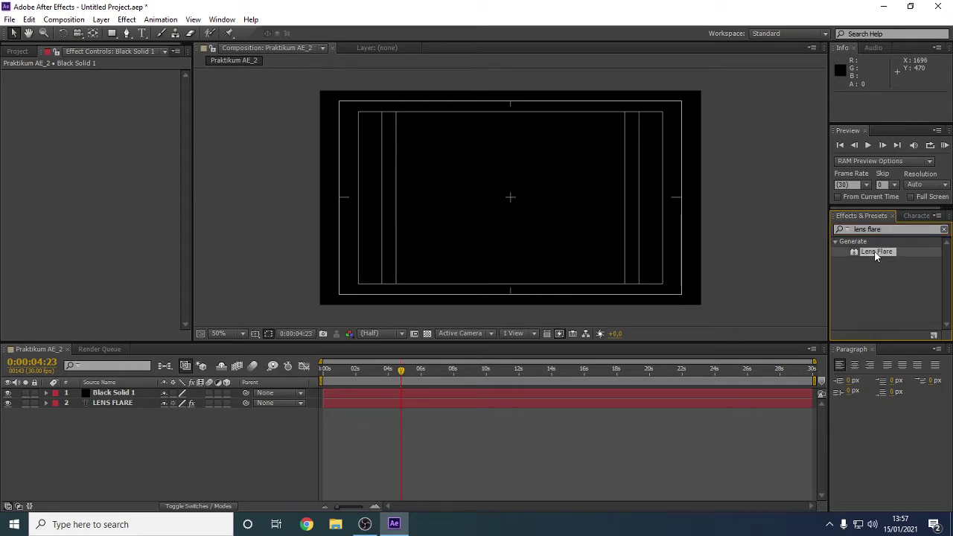
pyautogui.moveTo(876, 255); pyautogui.dragTo(531, 212)
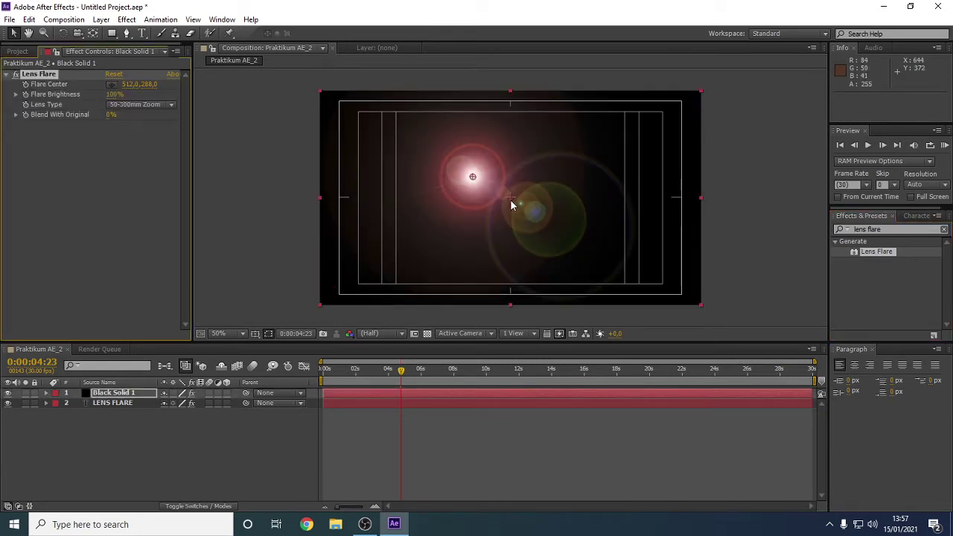
# Try moving the flare centre to about 306, 202 and raising Flare Brightness to 111%.
pyautogui.moveTo(474, 177); pyautogui.dragTo(433, 194)
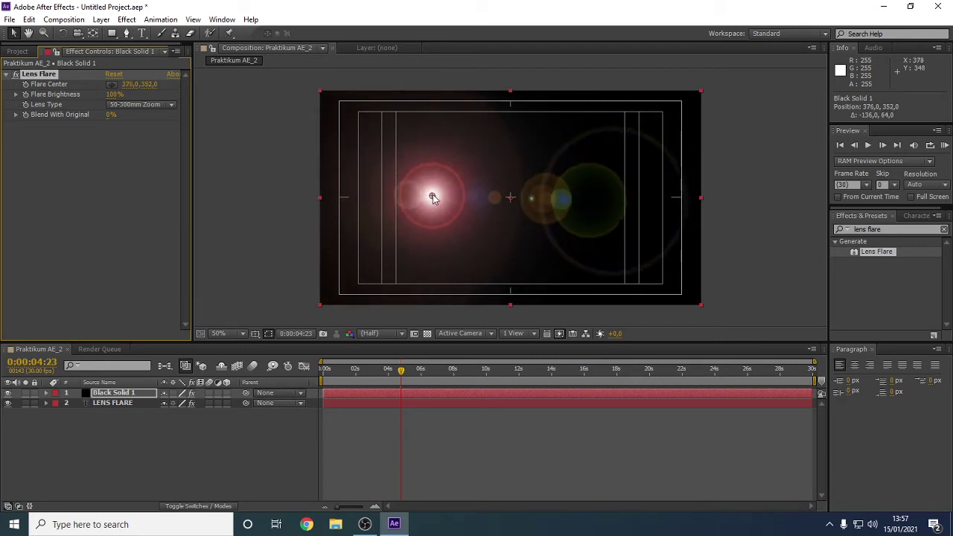
pyautogui.click(112, 85)
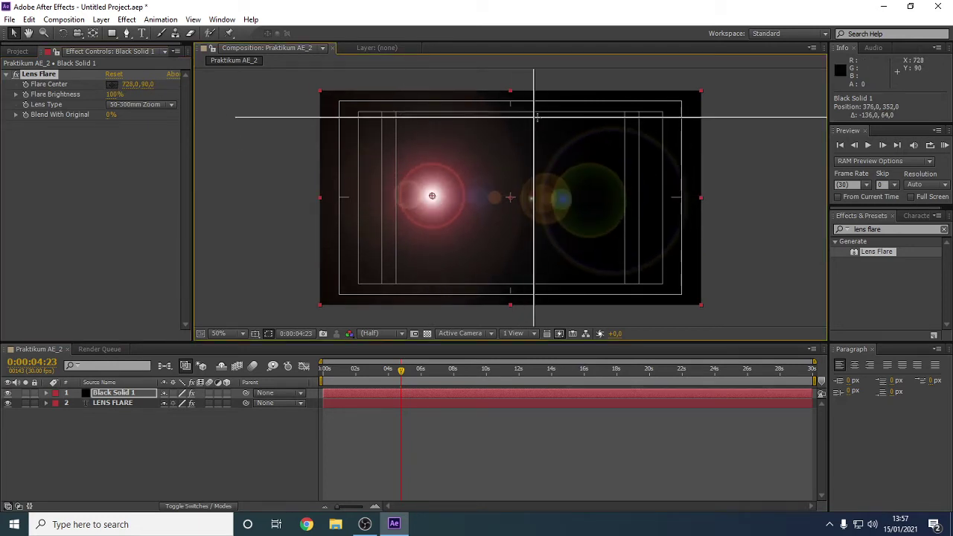
pyautogui.click(533, 117)
pyautogui.moveTo(522, 113); pyautogui.dragTo(411, 149)
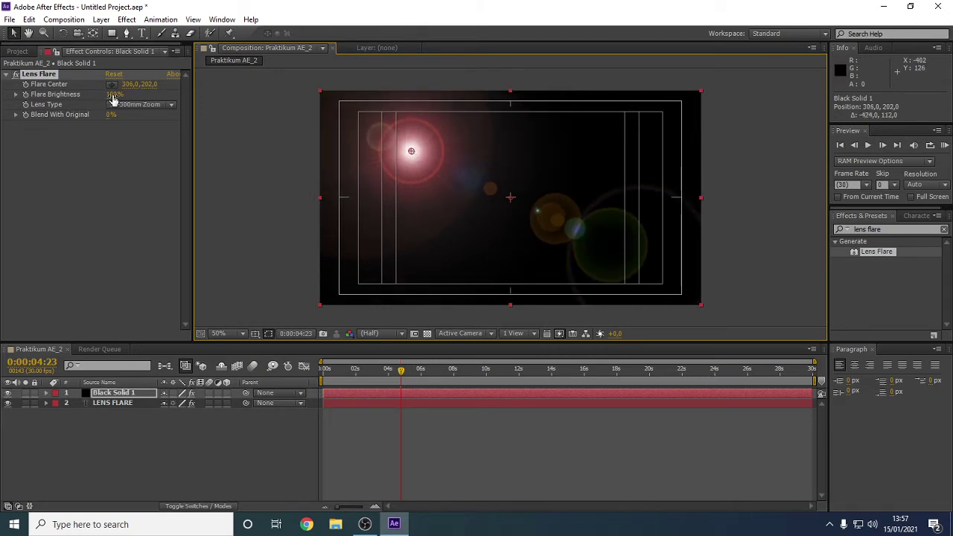
pyautogui.moveTo(112, 99); pyautogui.dragTo(144, 96)
pyautogui.moveTo(125, 96); pyautogui.dragTo(139, 115)
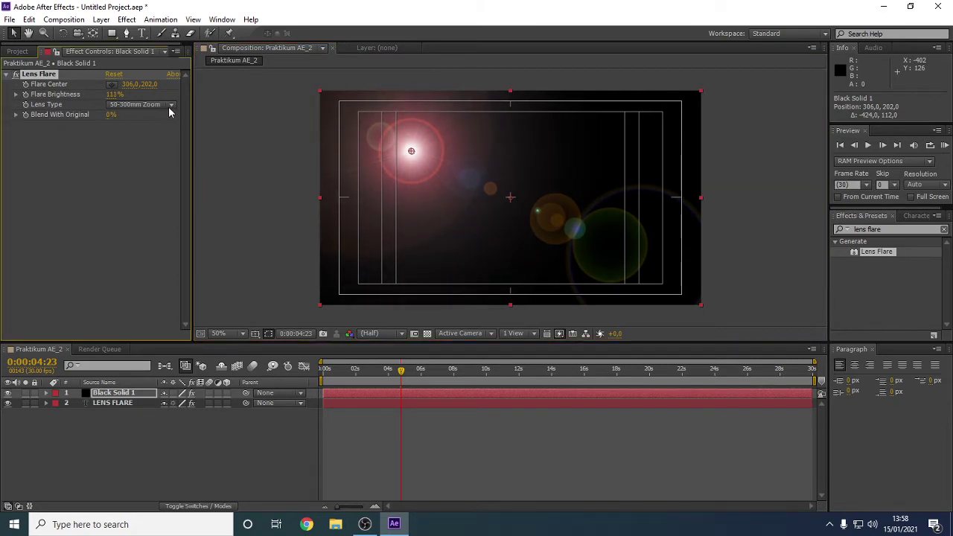
# Try the 35mm Prime lens type on the flare and settle on 105mm Prime.
pyautogui.click(169, 108)
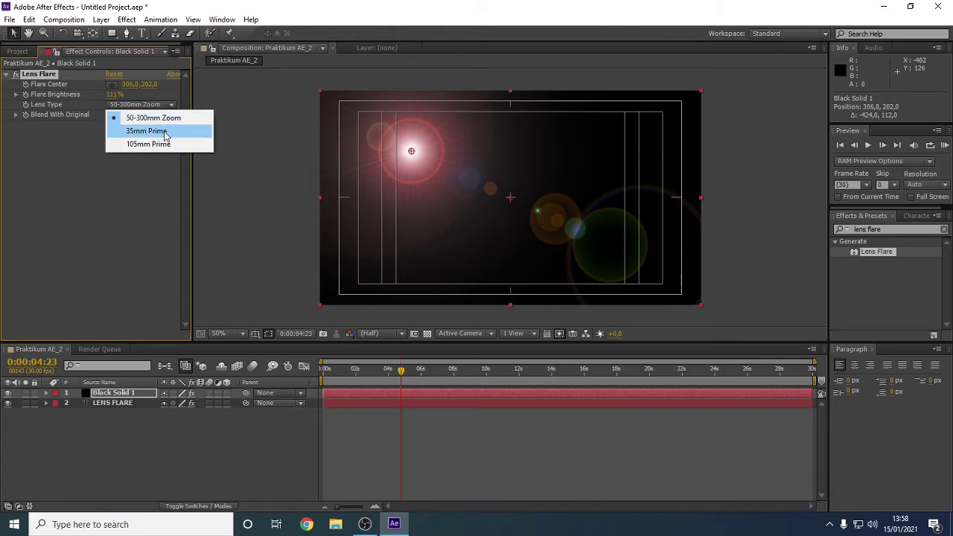
pyautogui.click(166, 132)
pyautogui.click(173, 105)
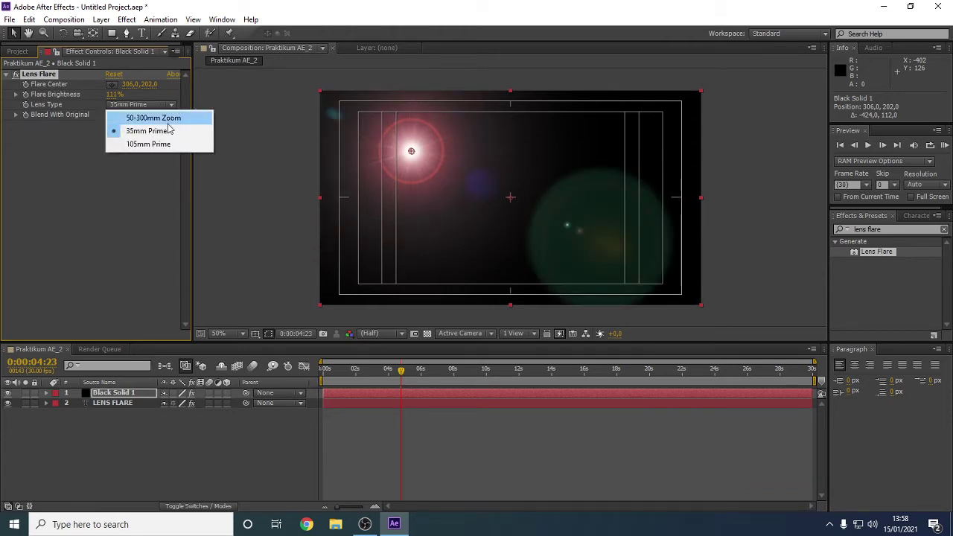
pyautogui.click(165, 144)
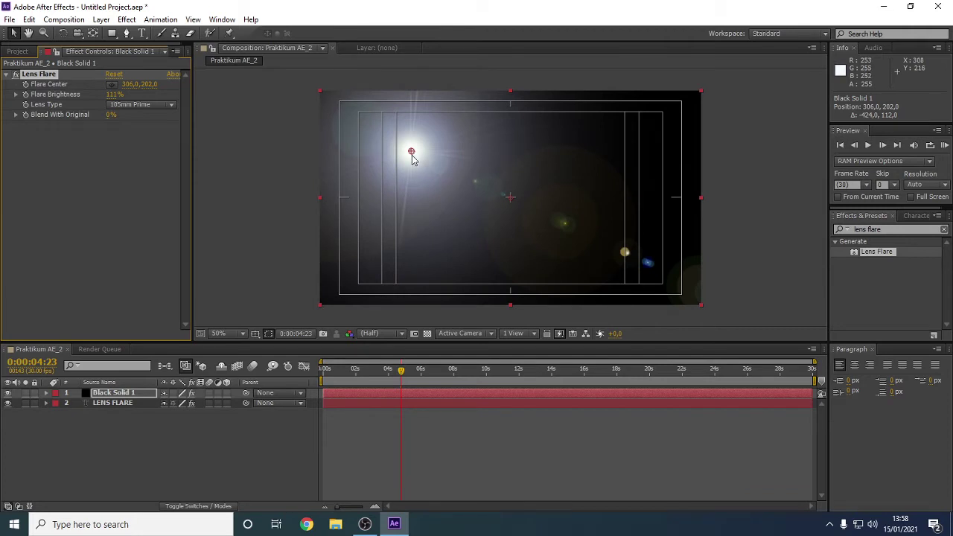
# Move the flare centre to about 462, 386 and set Flare Brightness to 100%.
pyautogui.moveTo(411, 152); pyautogui.dragTo(456, 192)
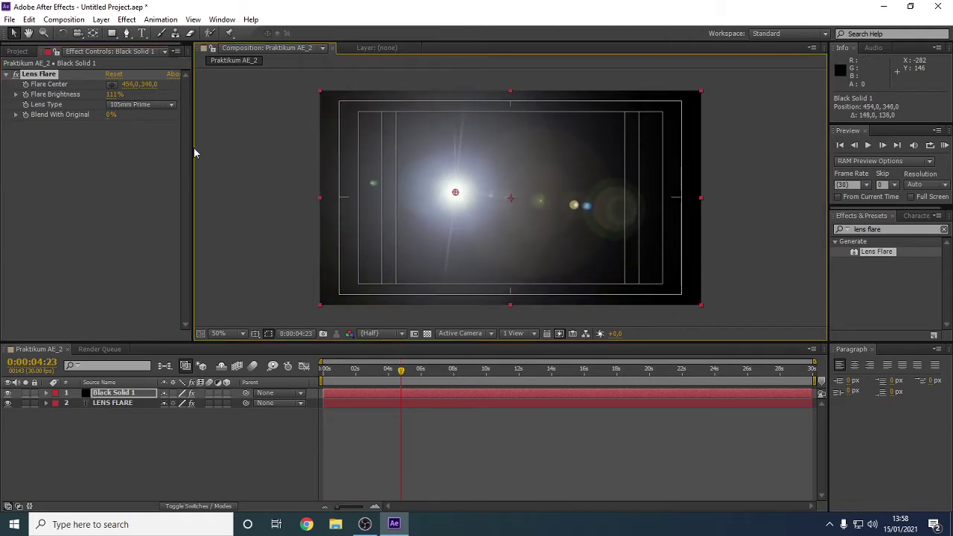
pyautogui.moveTo(456, 193)
pyautogui.mouseDown()
pyautogui.moveTo(563, 205)
pyautogui.moveTo(374, 207)
pyautogui.moveTo(458, 206)
pyautogui.mouseUp()
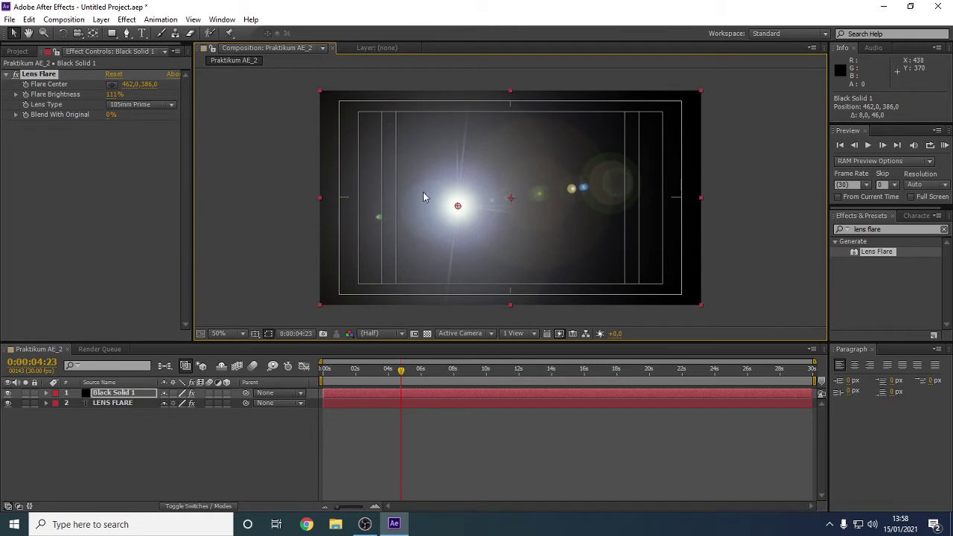
pyautogui.click(116, 95)
pyautogui.write('100')
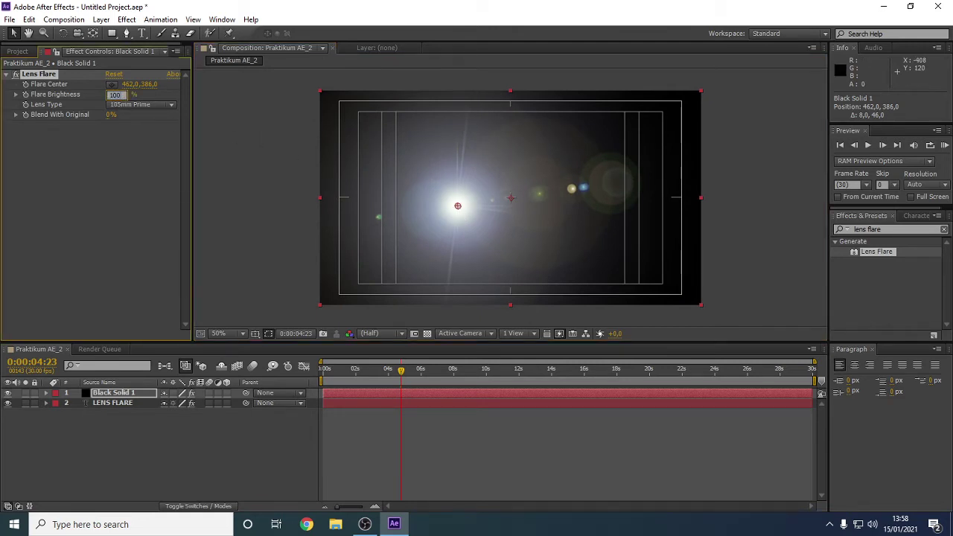
pyautogui.press('Return')
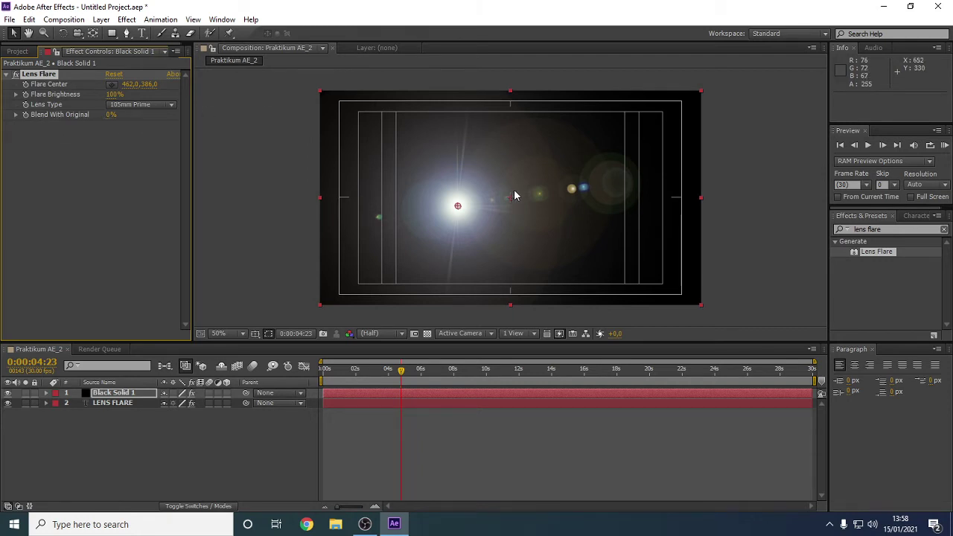
# Undo the accidental shift of the solid layer and move the flare centre to about 114, 384 near the frame's left edge.
pyautogui.moveTo(463, 208); pyautogui.dragTo(395, 198)
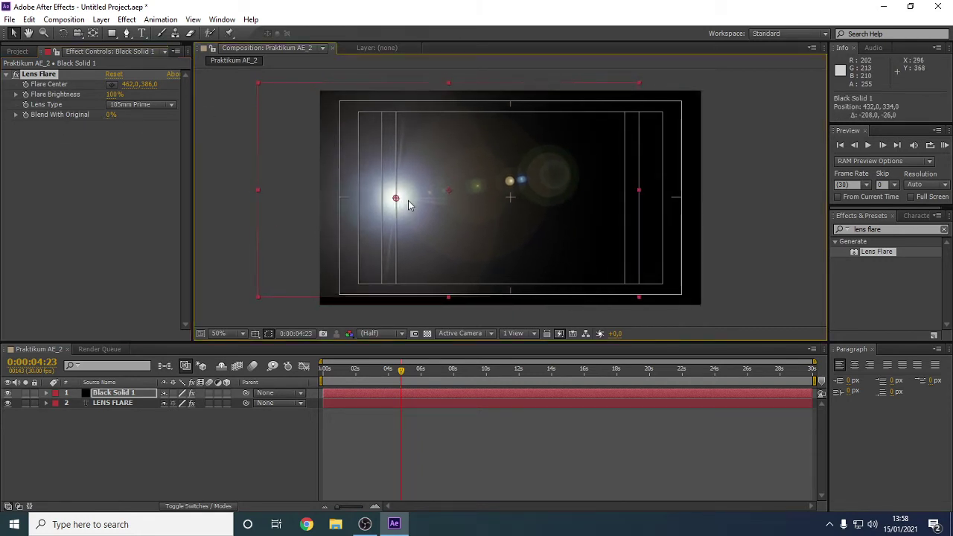
pyautogui.hotkey('ctrl', 'z')
pyautogui.moveTo(460, 209); pyautogui.dragTo(343, 201)
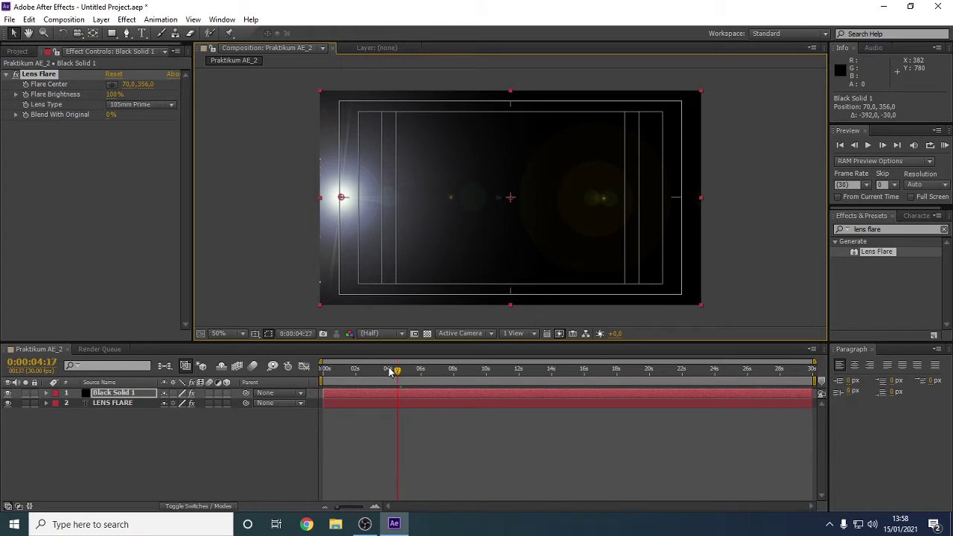
pyautogui.moveTo(390, 370); pyautogui.dragTo(430, 384)
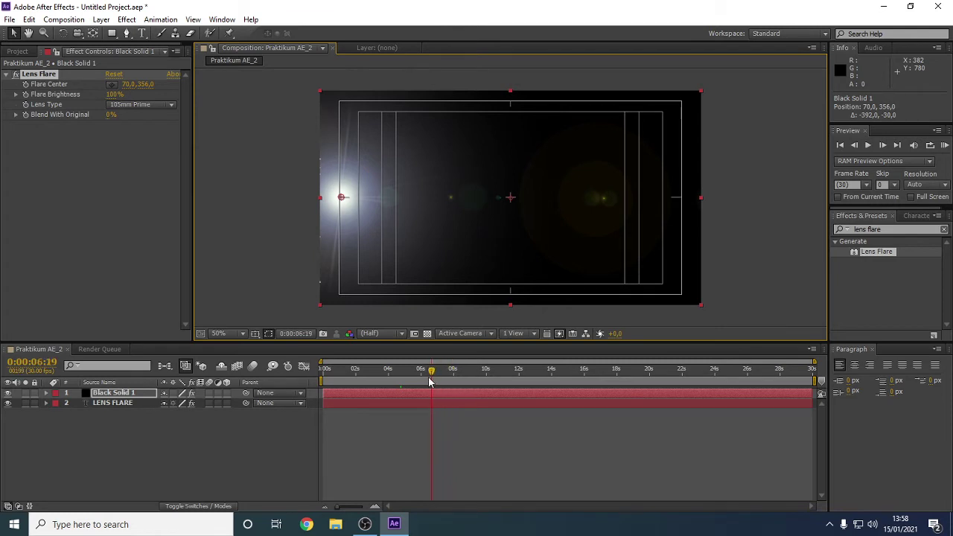
pyautogui.moveTo(341, 197)
pyautogui.mouseDown()
pyautogui.moveTo(464, 192)
pyautogui.moveTo(352, 208)
pyautogui.mouseUp()
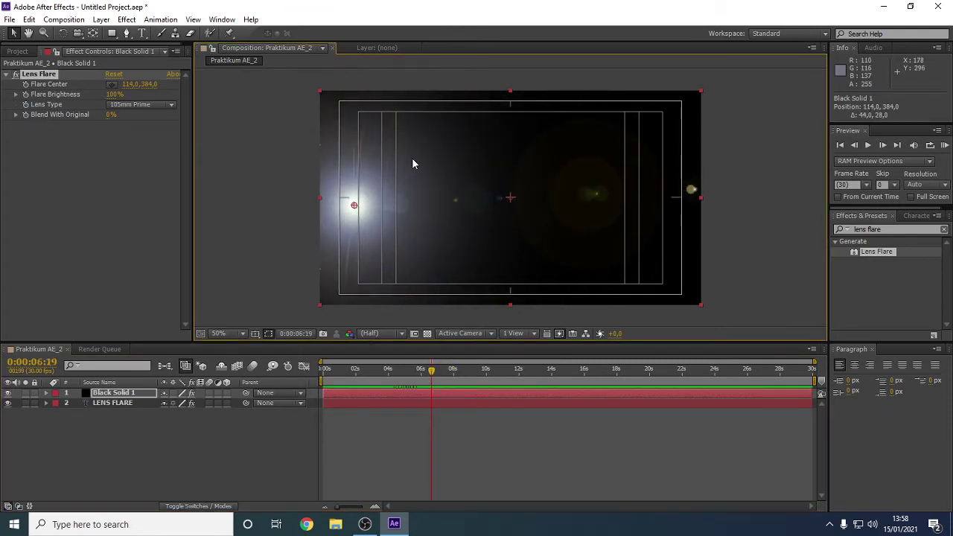
# Set the black solid layer's blending mode to Add.
pyautogui.rightClick(464, 157)
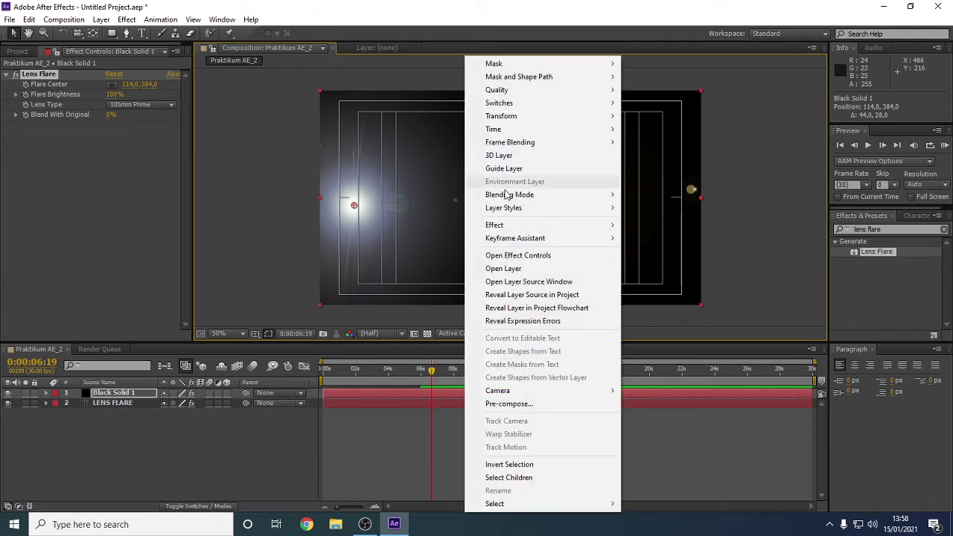
pyautogui.moveTo(578, 197)
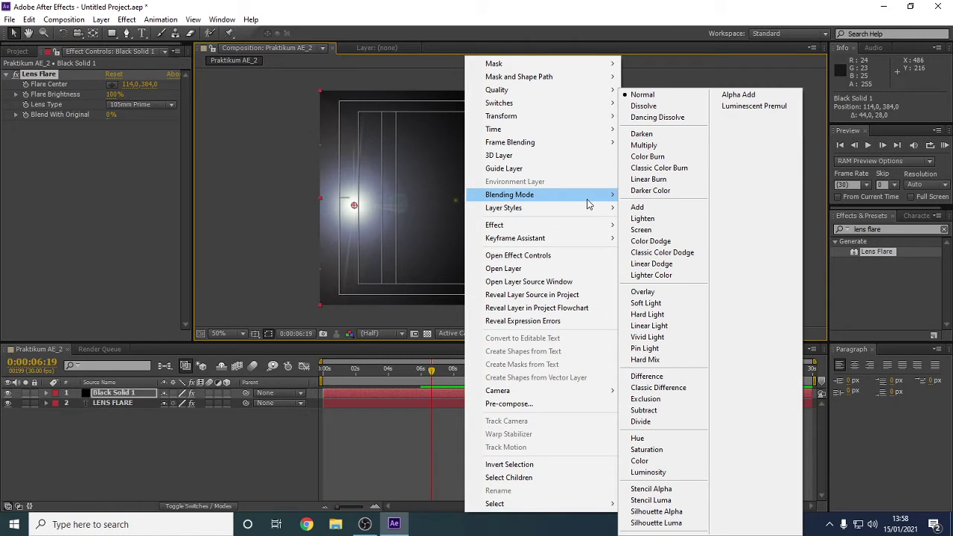
pyautogui.click(648, 209)
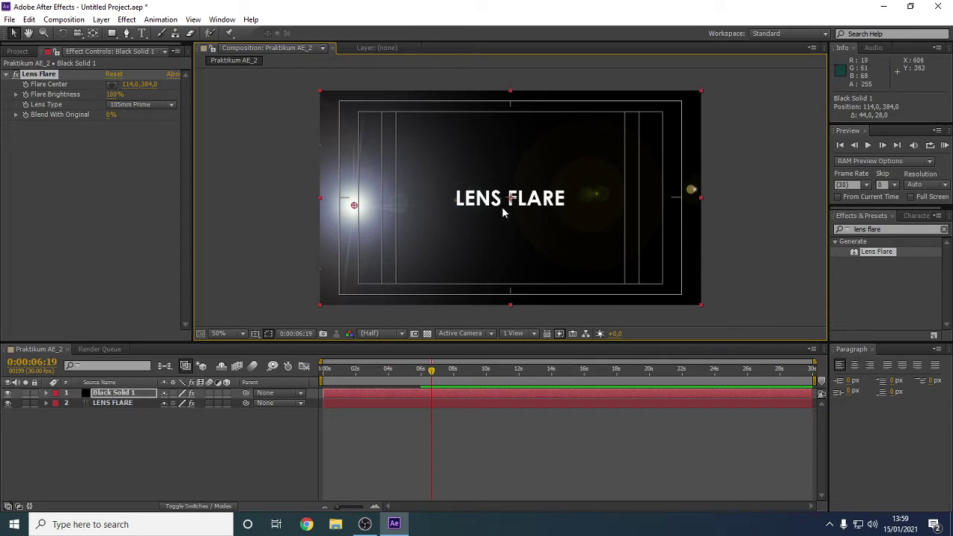
# Preview the partly wiped text at 0:00:04:15 and set the LENS FLARE layer's Linear Wipe Feather to 50.
pyautogui.moveTo(432, 370); pyautogui.dragTo(397, 386)
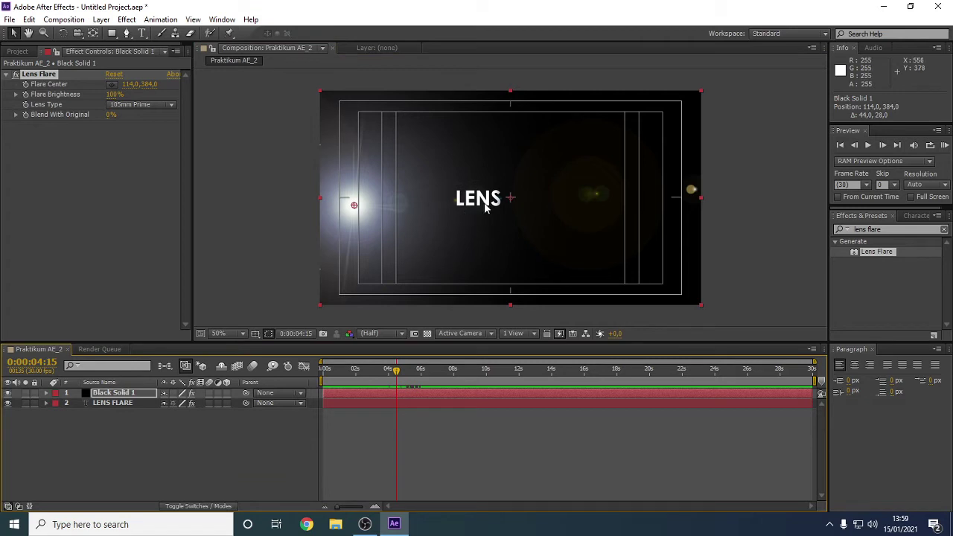
pyautogui.click(118, 404)
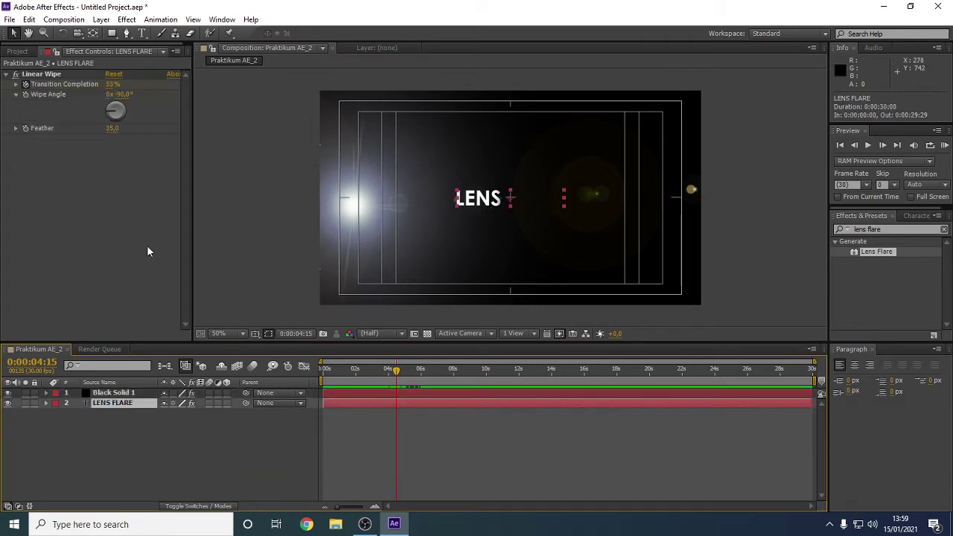
pyautogui.click(113, 129)
pyautogui.write('50')
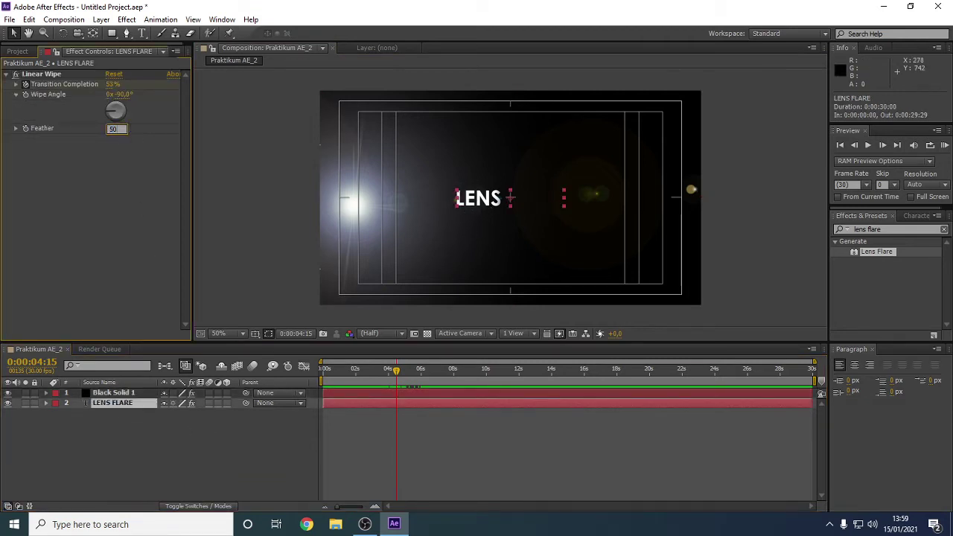
pyautogui.press('Return')
# At 0:00:02:00, move the flare centre off-frame to about -234, 384, set Flare Brightness to 0%, and start keyframing both.
pyautogui.click(113, 393)
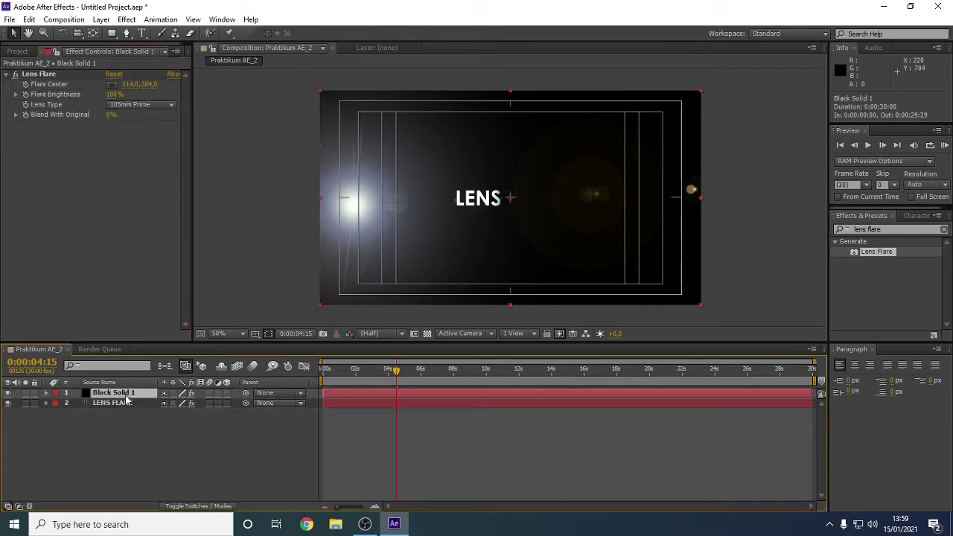
pyautogui.click(418, 431)
pyautogui.click(409, 380)
pyautogui.moveTo(409, 380); pyautogui.dragTo(354, 388)
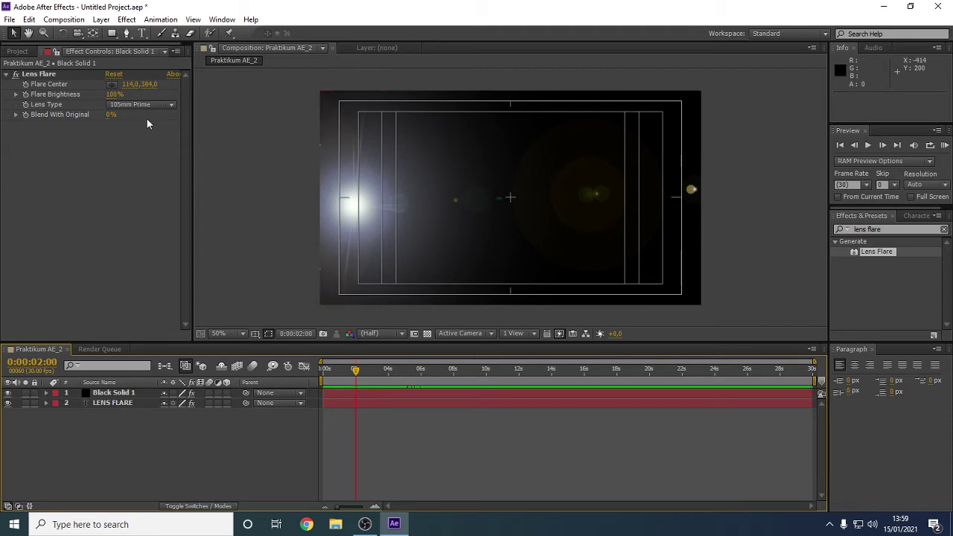
pyautogui.click(113, 84)
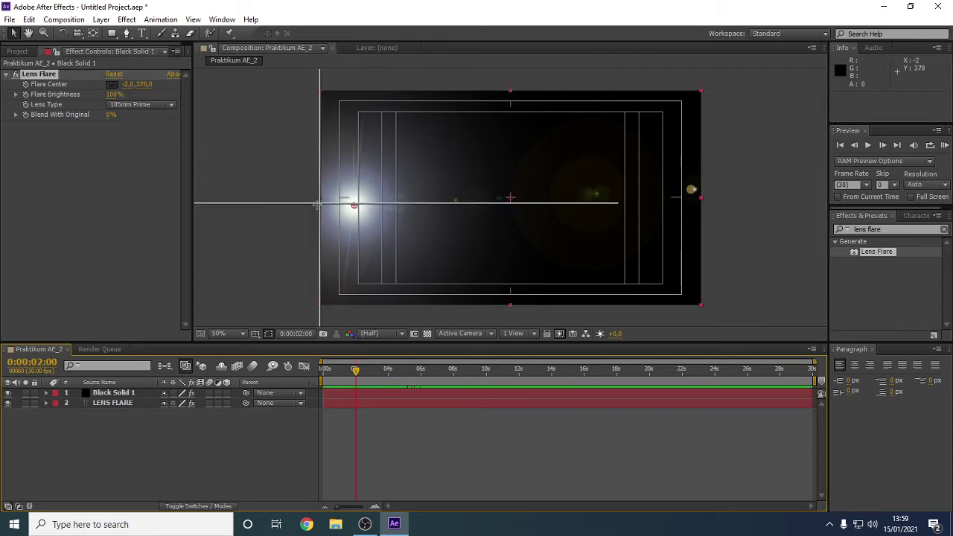
pyautogui.click(314, 206)
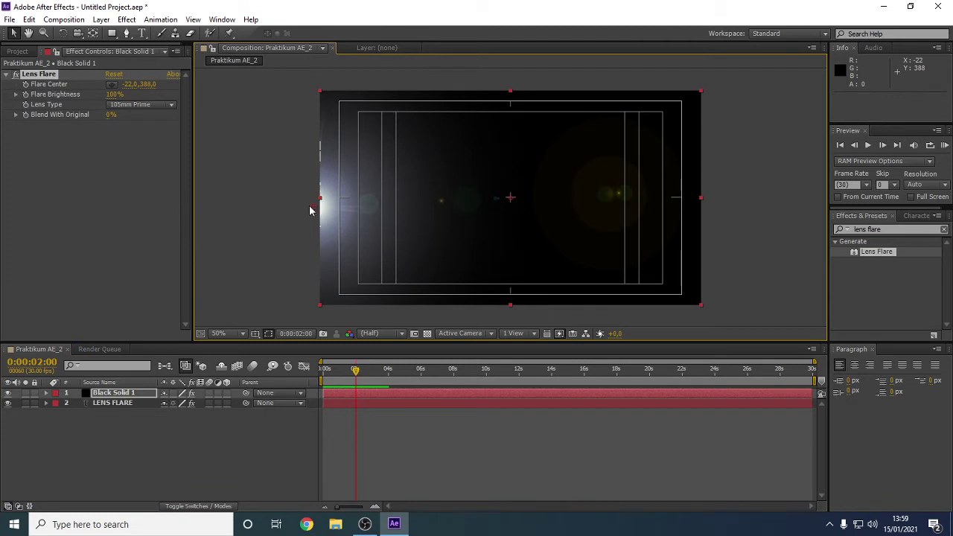
pyautogui.moveTo(310, 210); pyautogui.dragTo(251, 213)
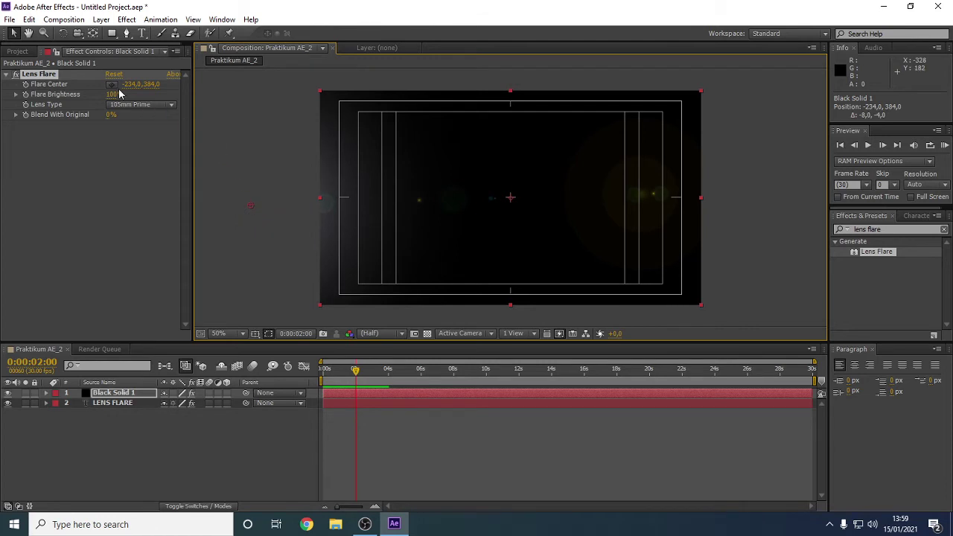
pyautogui.moveTo(116, 95); pyautogui.dragTo(50, 100)
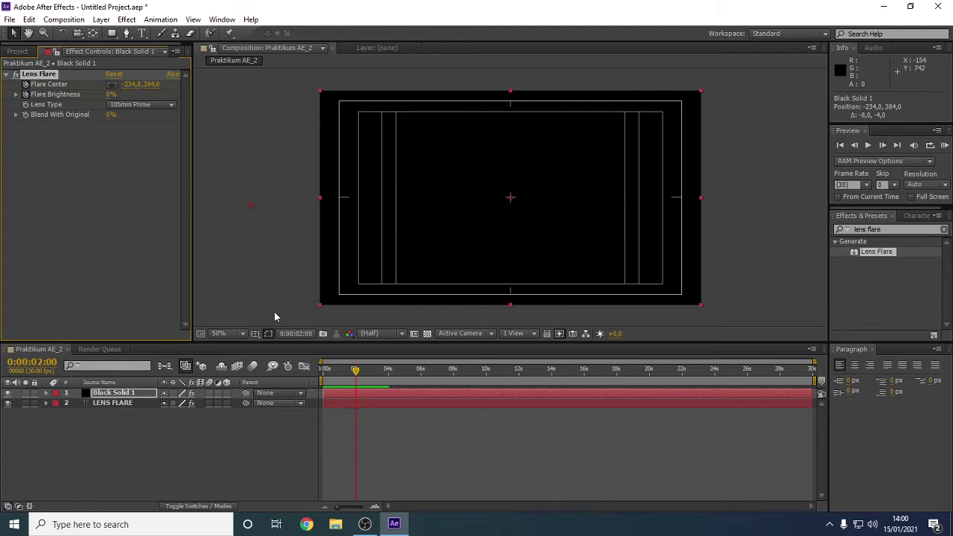
# Go to 0:00:03:00 and raise Flare Brightness to about 100% to keyframe the flare fading in.
pyautogui.moveTo(356, 371); pyautogui.dragTo(373, 376)
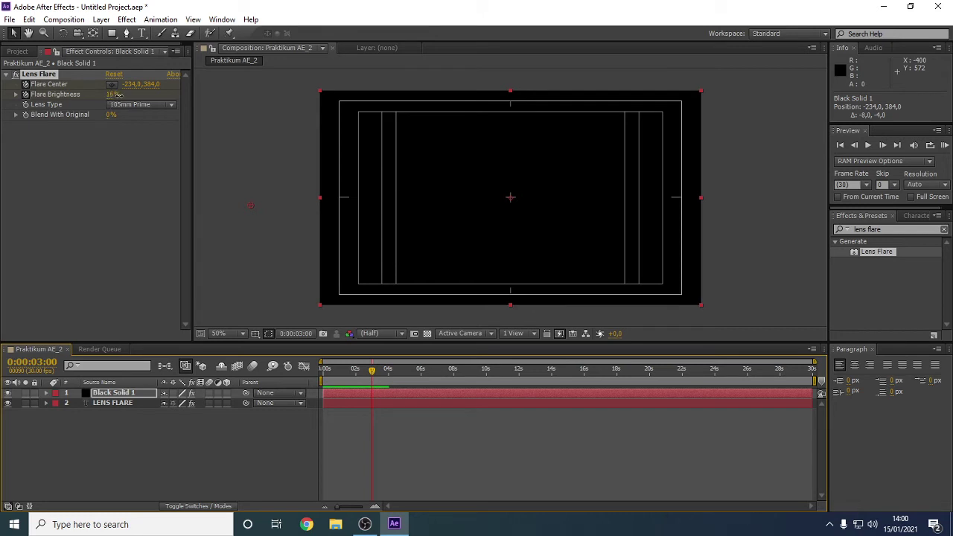
pyautogui.moveTo(117, 95); pyautogui.dragTo(124, 97)
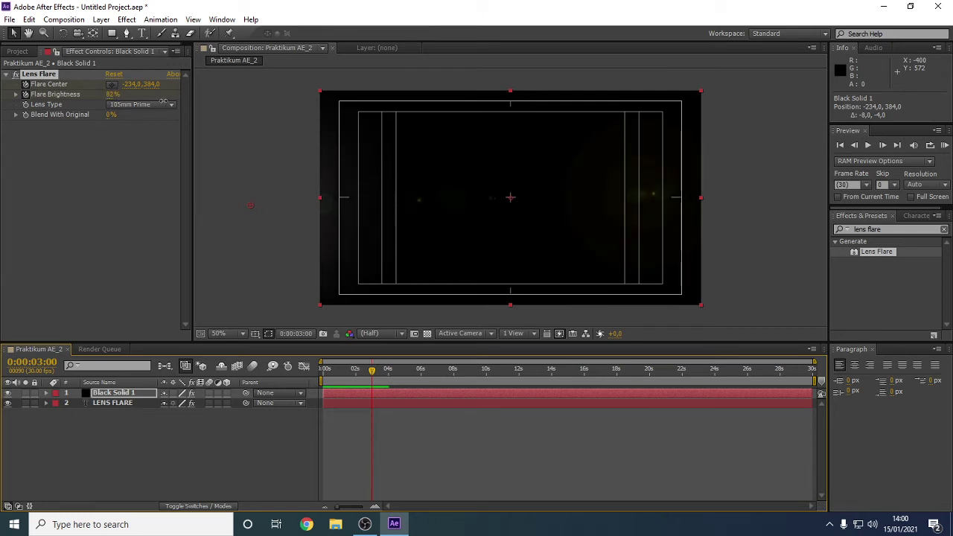
pyautogui.moveTo(163, 102); pyautogui.dragTo(173, 102)
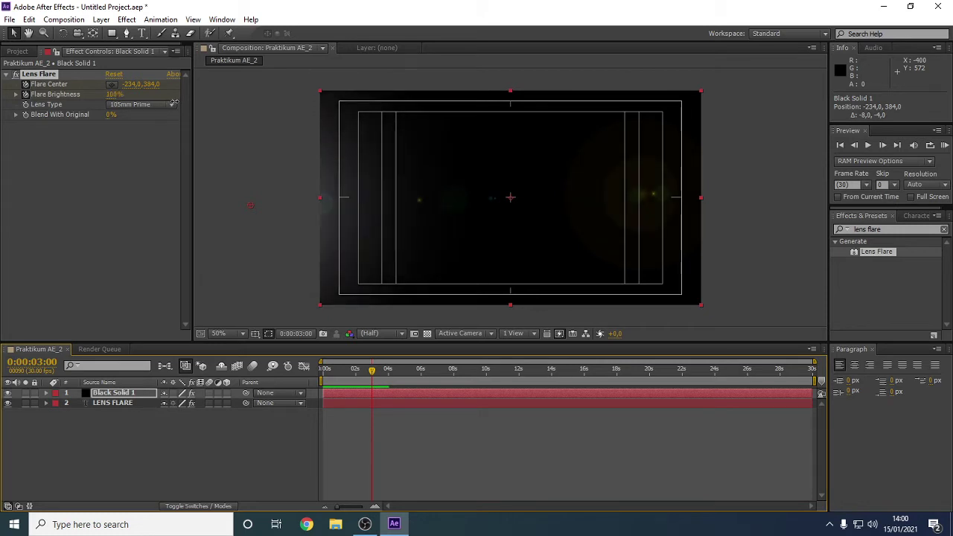
# Keyframe the flare centre at about 250, 374 at 0:00:03:00 and at about 462, 374 at 0:00:04:00.
pyautogui.click(111, 85)
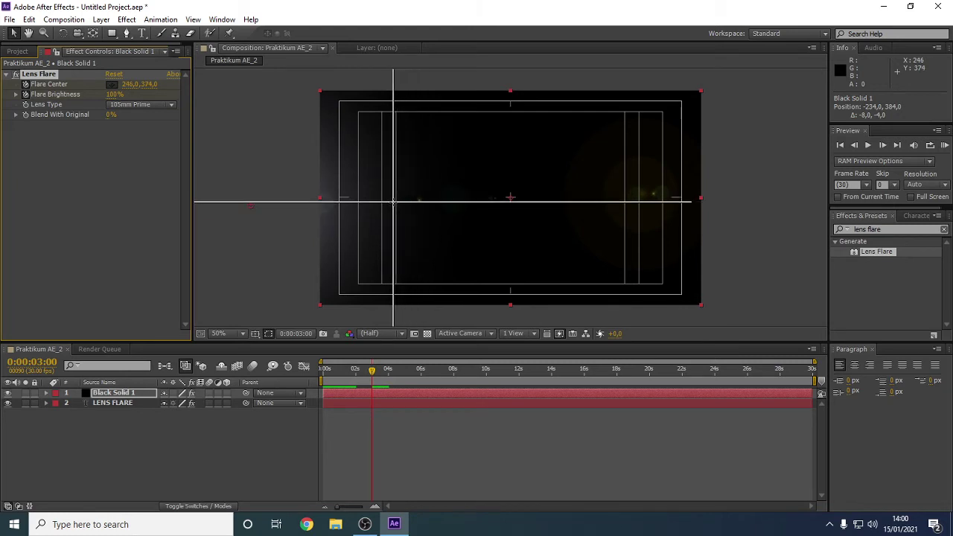
pyautogui.click(395, 207)
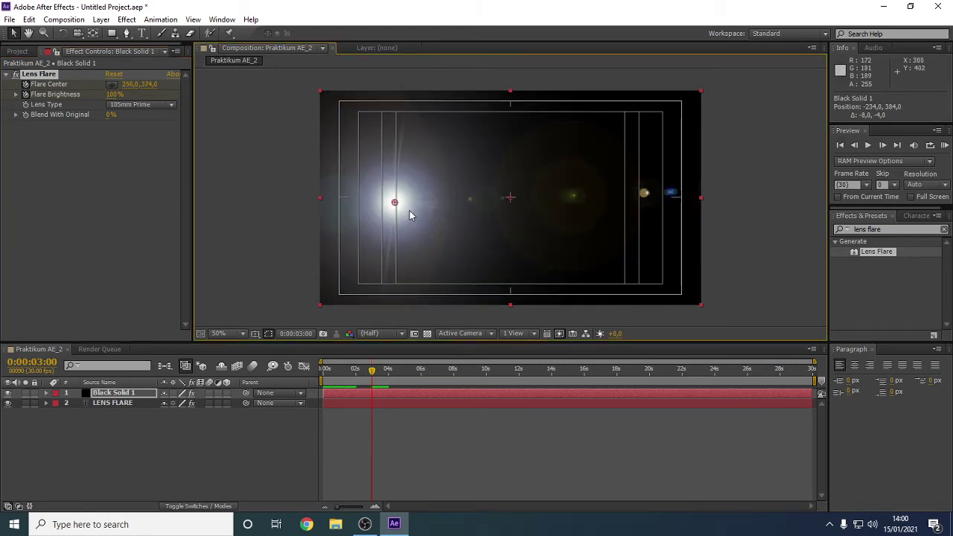
pyautogui.click(297, 334)
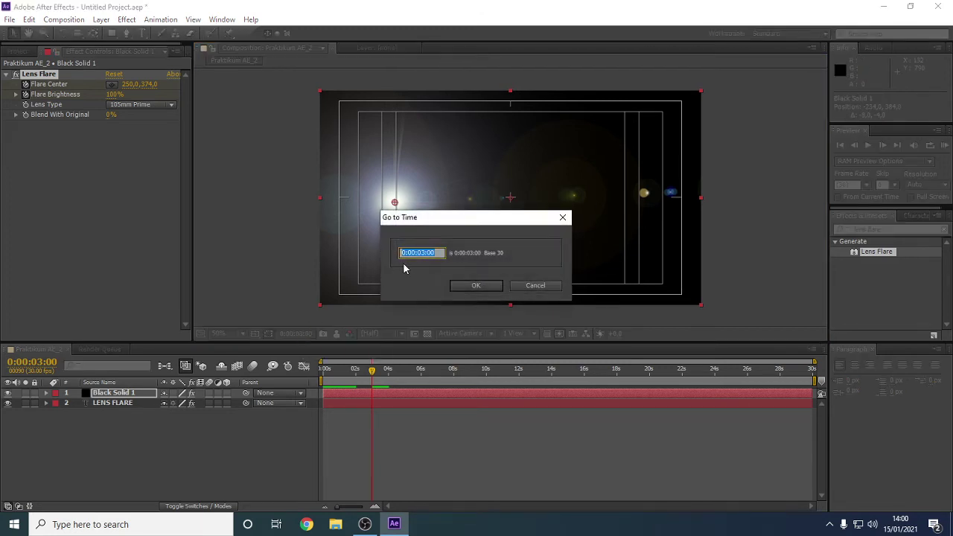
pyautogui.click(425, 253)
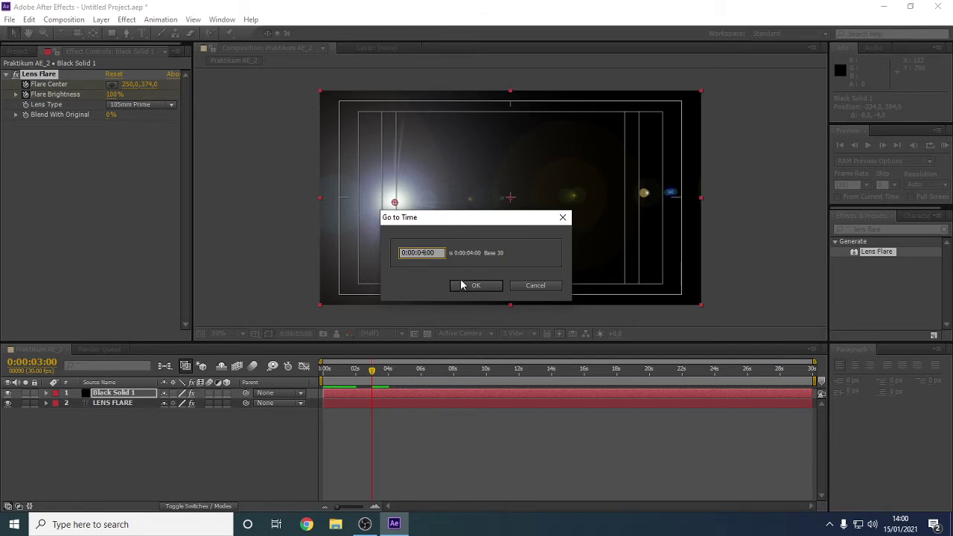
pyautogui.write('4')
pyautogui.click(476, 285)
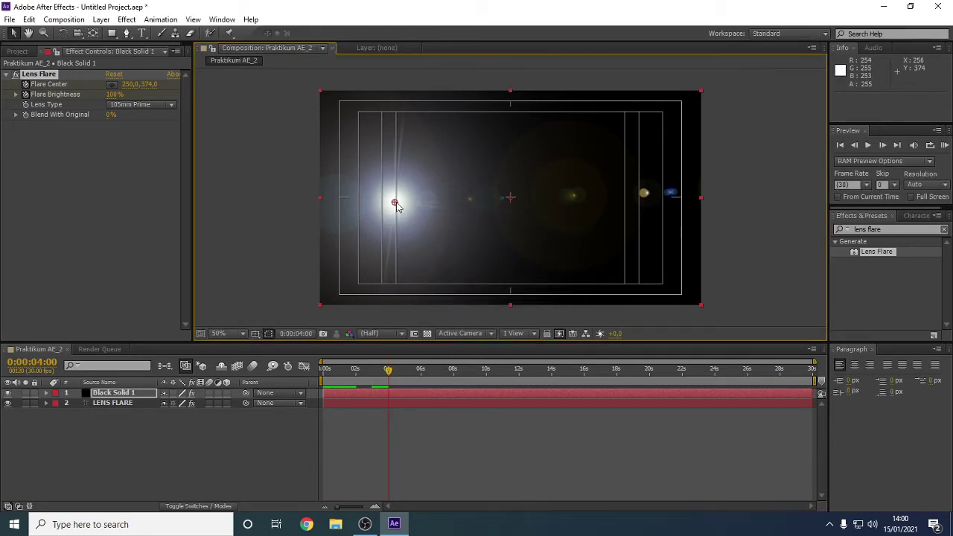
pyautogui.moveTo(396, 204); pyautogui.dragTo(458, 203)
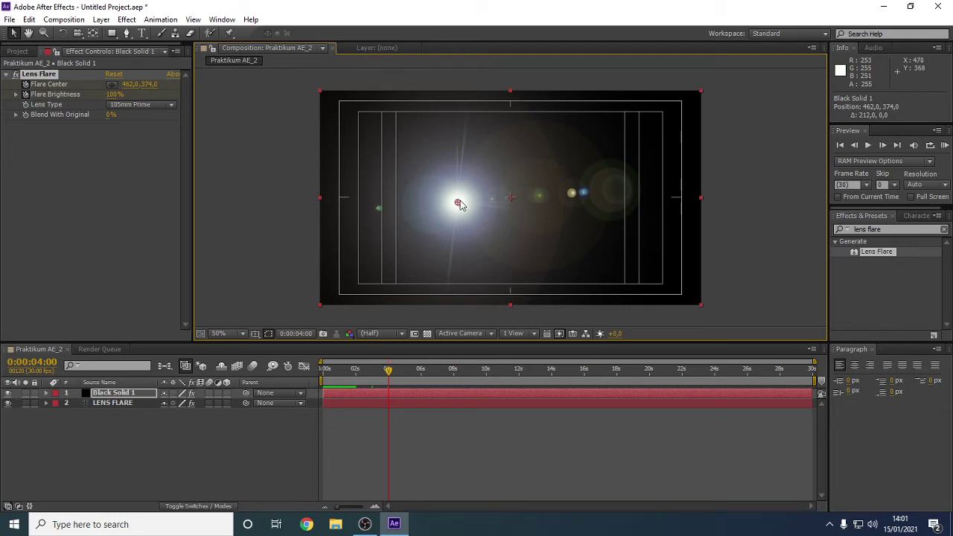
# Go to 0:00:06:00 and move the flare centre past the end of the text to about 1024, 364.
pyautogui.click(298, 333)
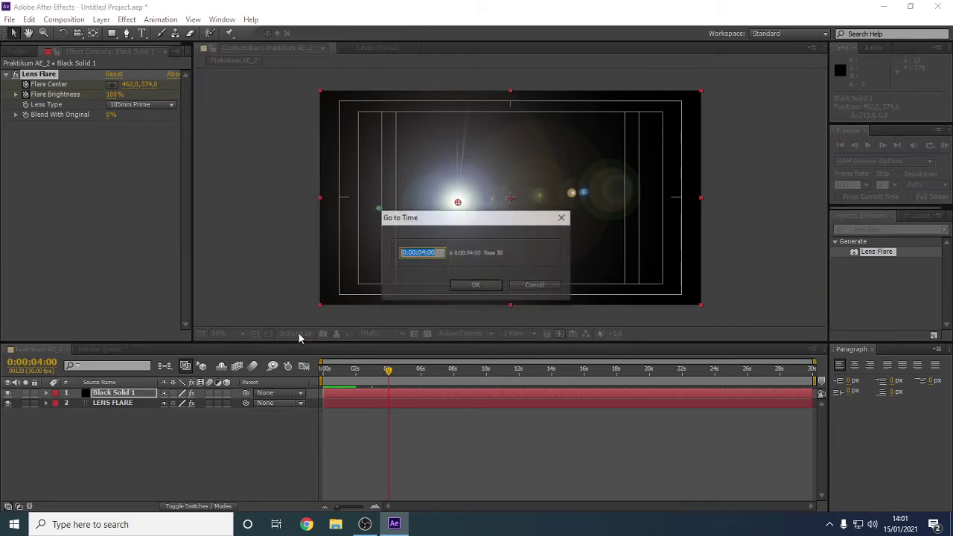
pyautogui.click(424, 254)
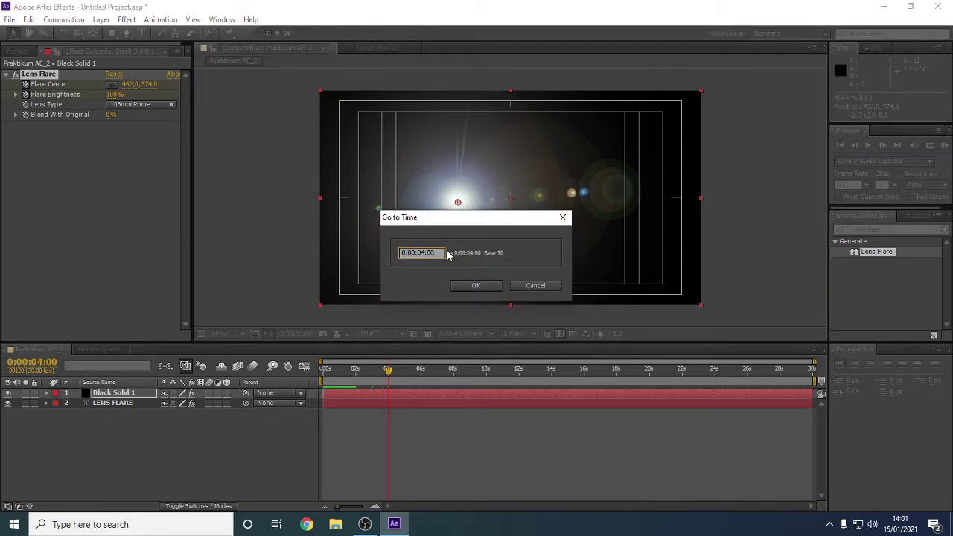
pyautogui.click(476, 287)
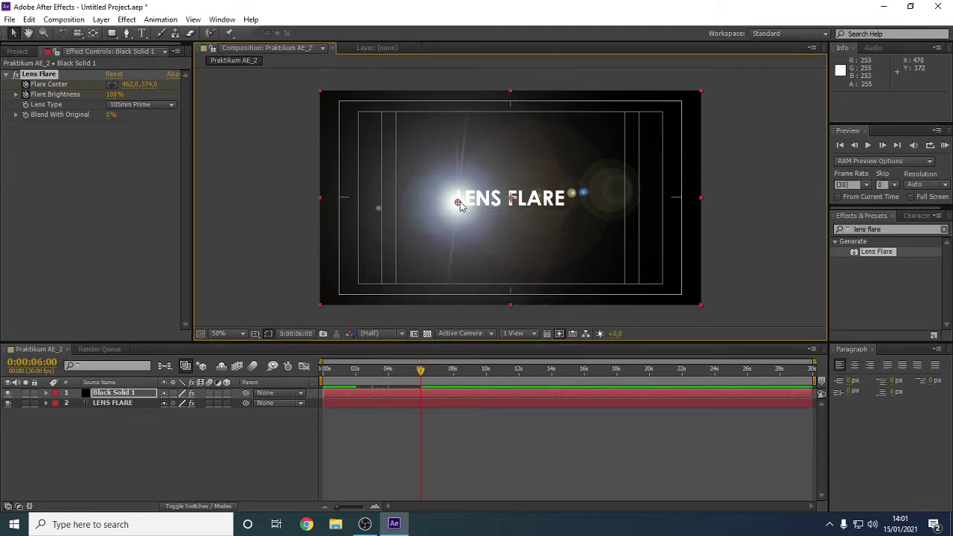
pyautogui.moveTo(460, 204); pyautogui.dragTo(625, 200)
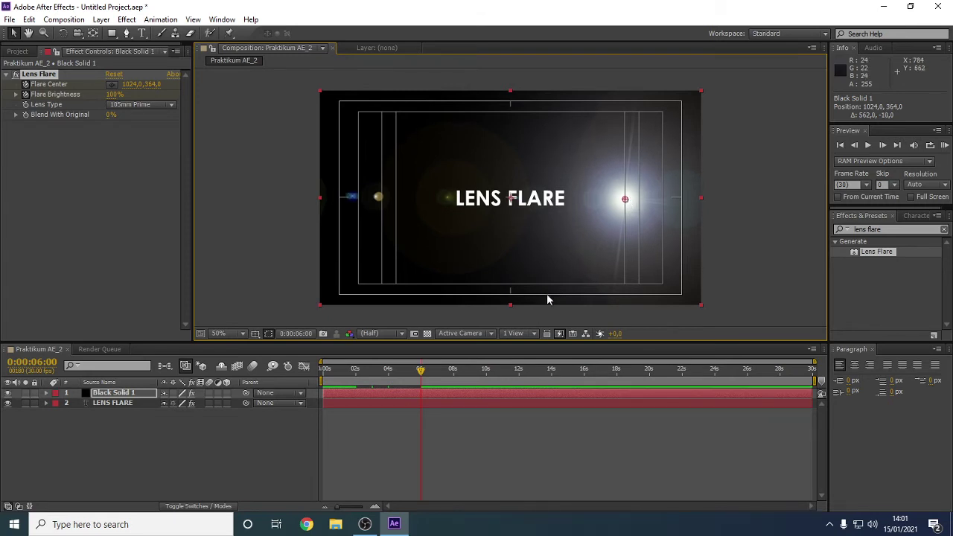
# At 0:00:08:04, move the flare centre off-frame to about 1354, 358 and keyframe Flare Brightness at 101%.
pyautogui.moveTo(421, 373); pyautogui.dragTo(458, 374)
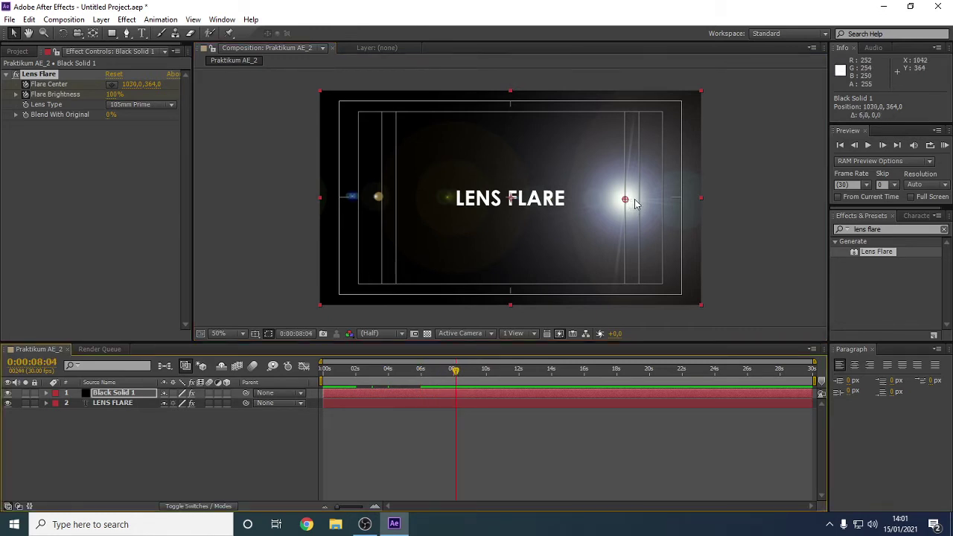
pyautogui.moveTo(629, 200); pyautogui.dragTo(727, 197)
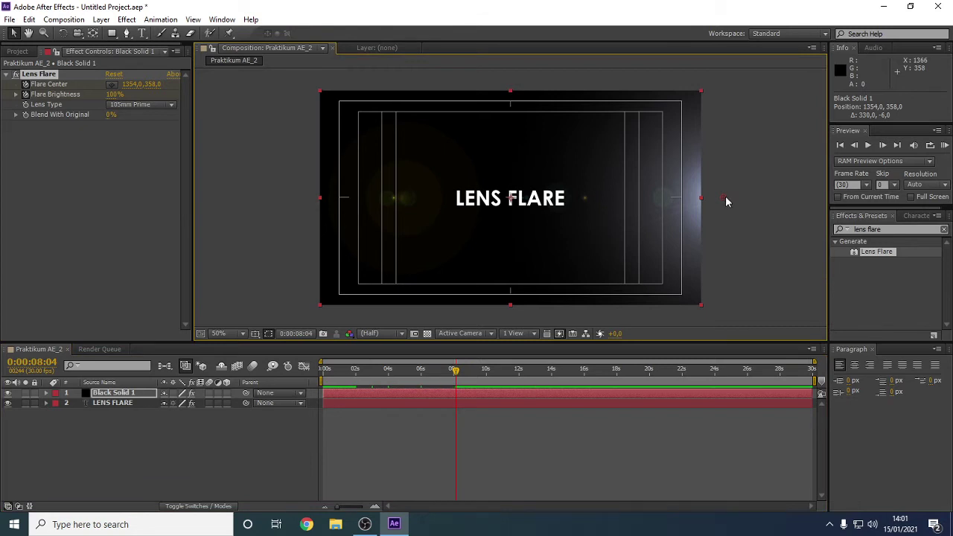
pyautogui.click(112, 95)
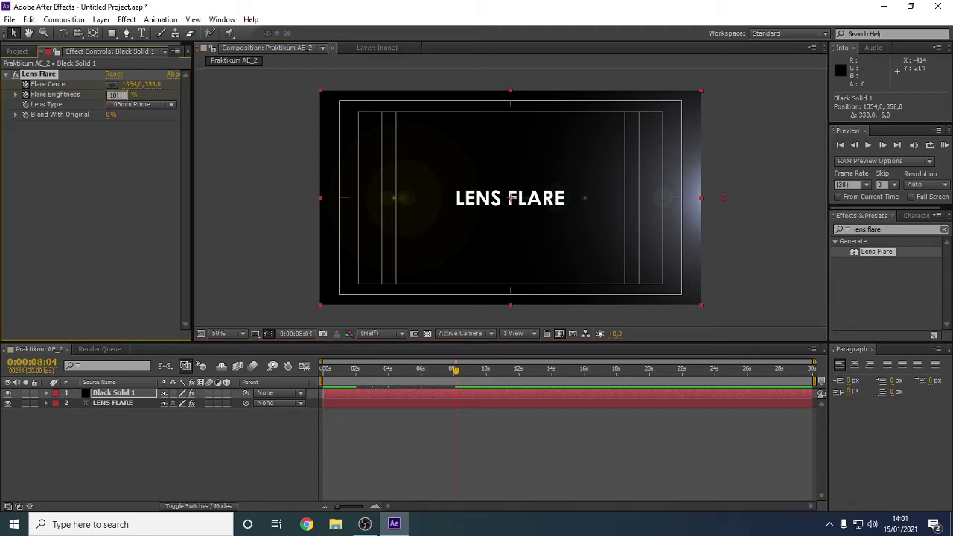
pyautogui.press('Return')
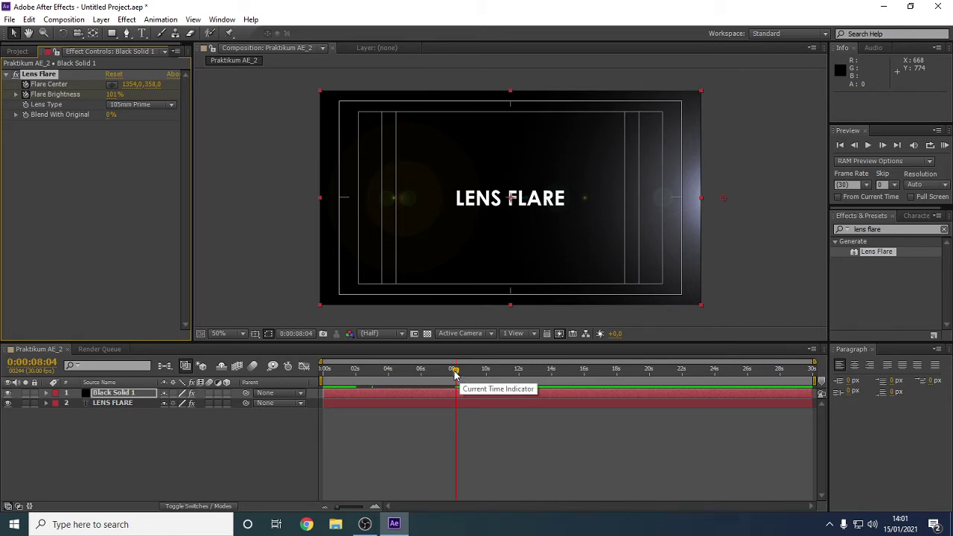
# Go to 0:00:09:04 and raise Flare Brightness to about 180%.
pyautogui.click(302, 333)
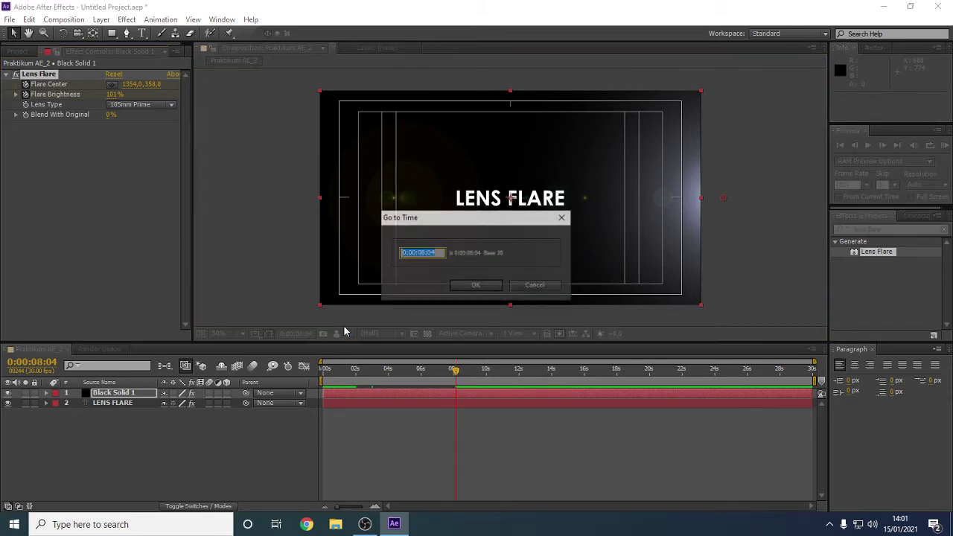
pyautogui.click(422, 253)
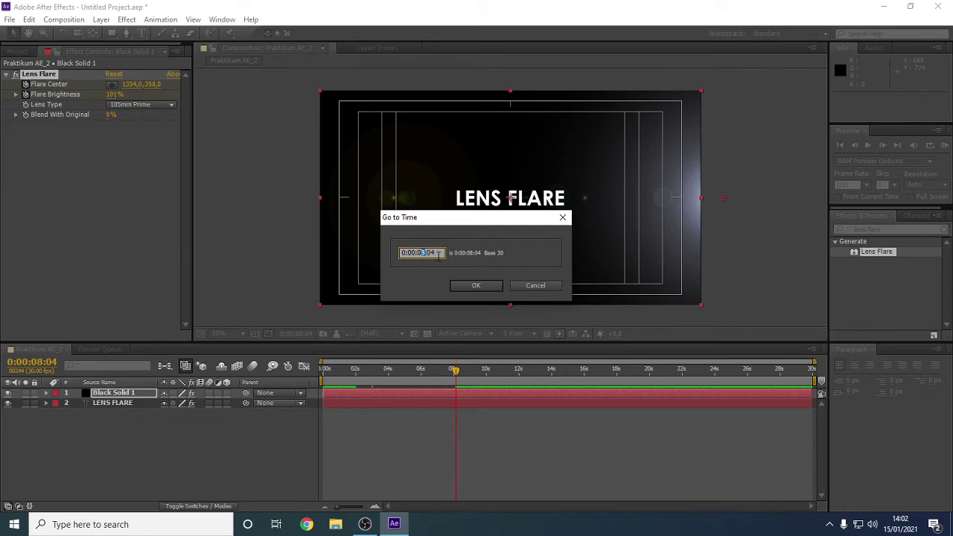
pyautogui.write('9')
pyautogui.click(464, 285)
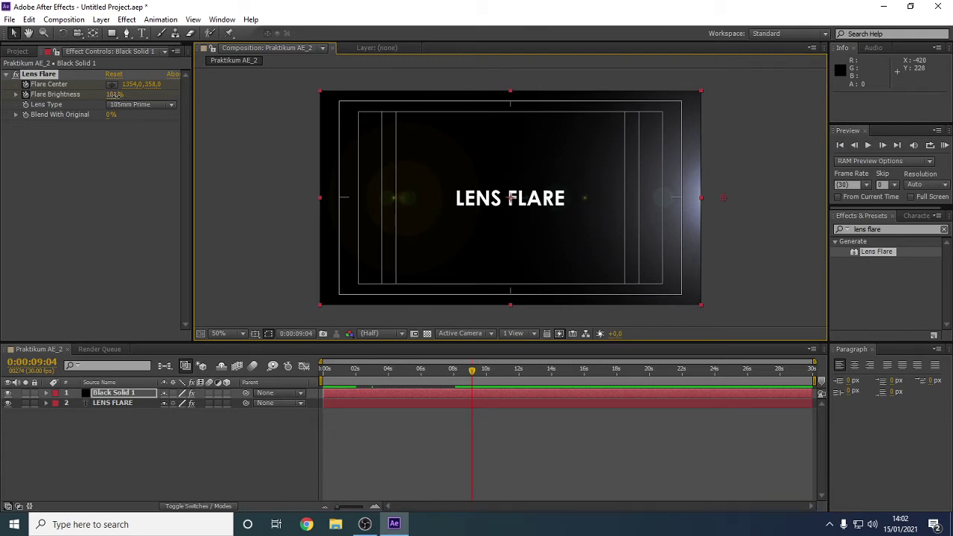
pyautogui.moveTo(113, 95); pyautogui.dragTo(163, 100)
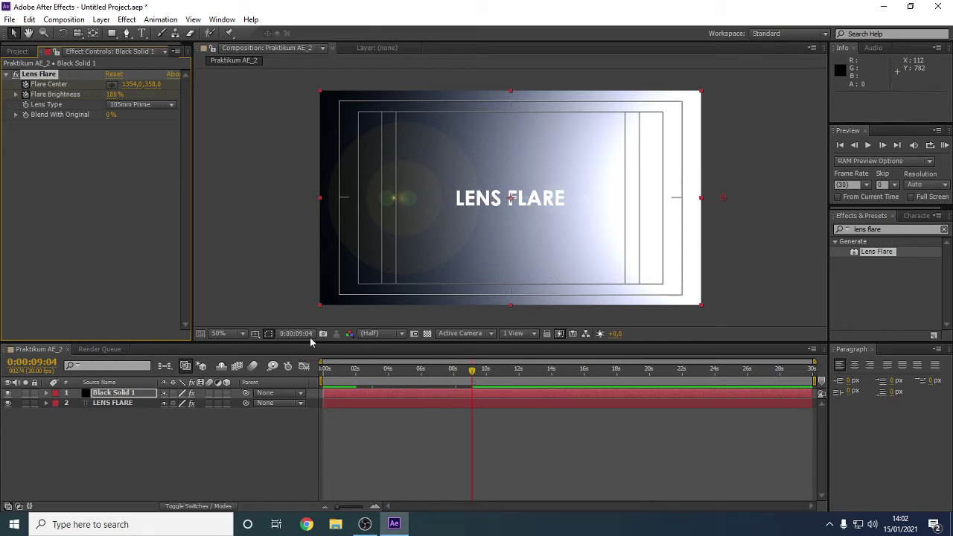
# At 0:00:09:20, set Flare Brightness to 0% so the flare fades out.
pyautogui.moveTo(472, 371); pyautogui.dragTo(481, 380)
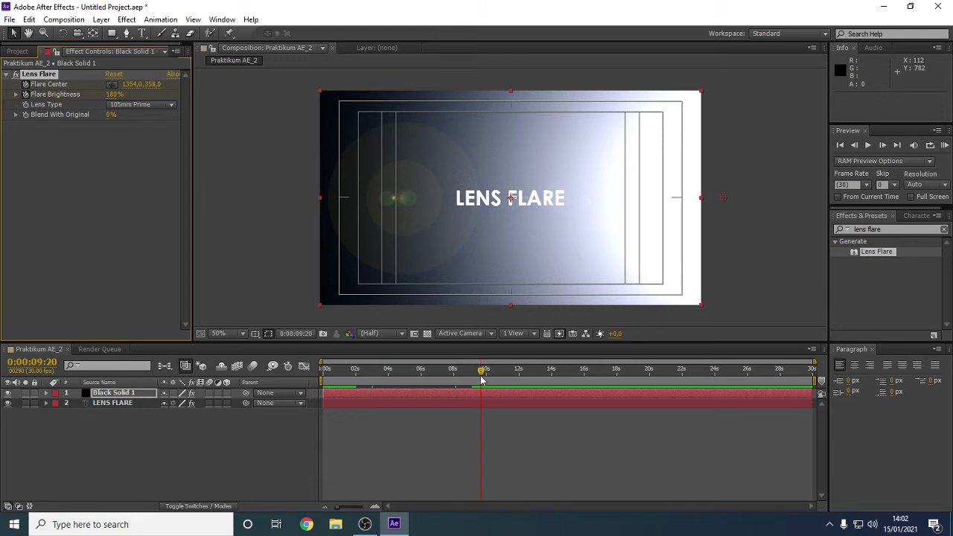
pyautogui.click(111, 95)
pyautogui.write('0')
pyautogui.press('Return')
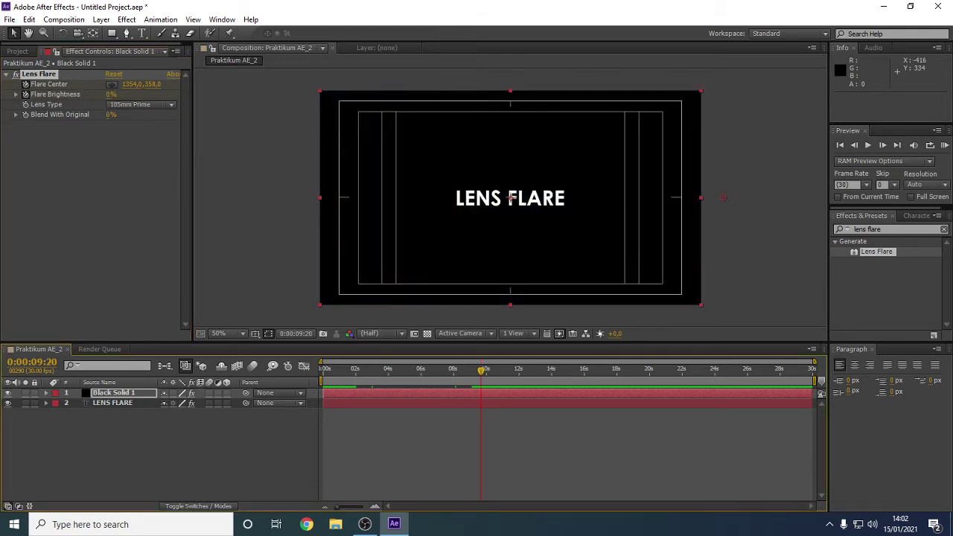
# Deselect the layer and preview the title animation from 0:00:00:00 through the flare's fade-out.
pyautogui.click(738, 293)
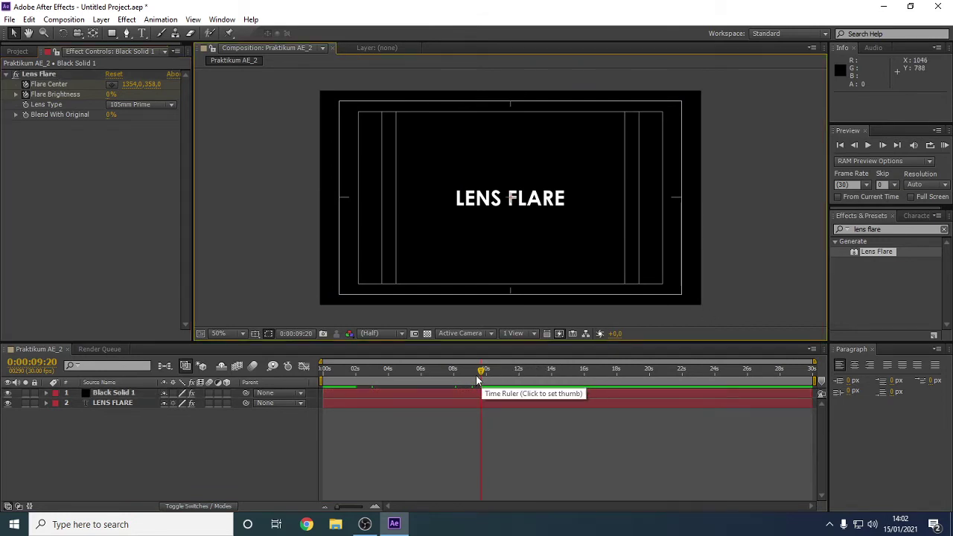
pyautogui.moveTo(481, 373); pyautogui.dragTo(320, 382)
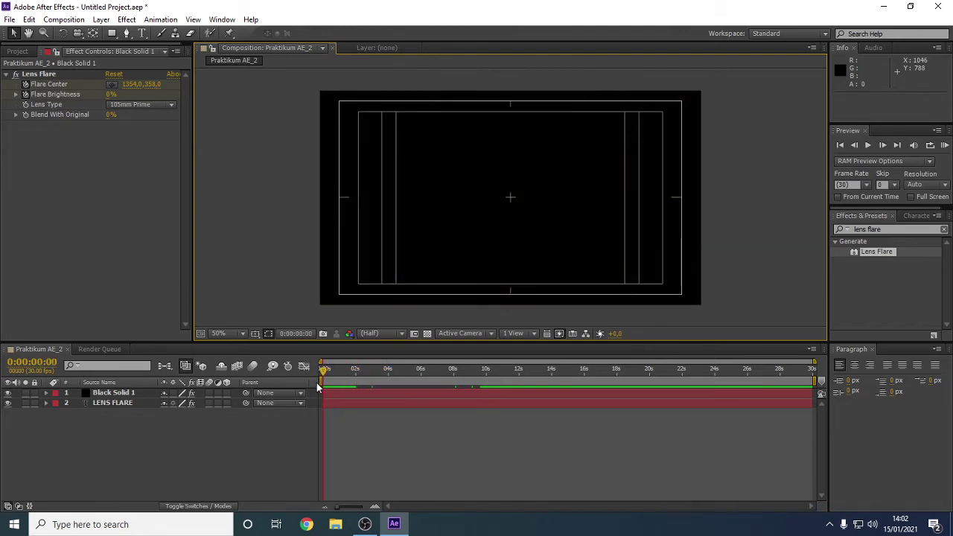
pyautogui.press('space')
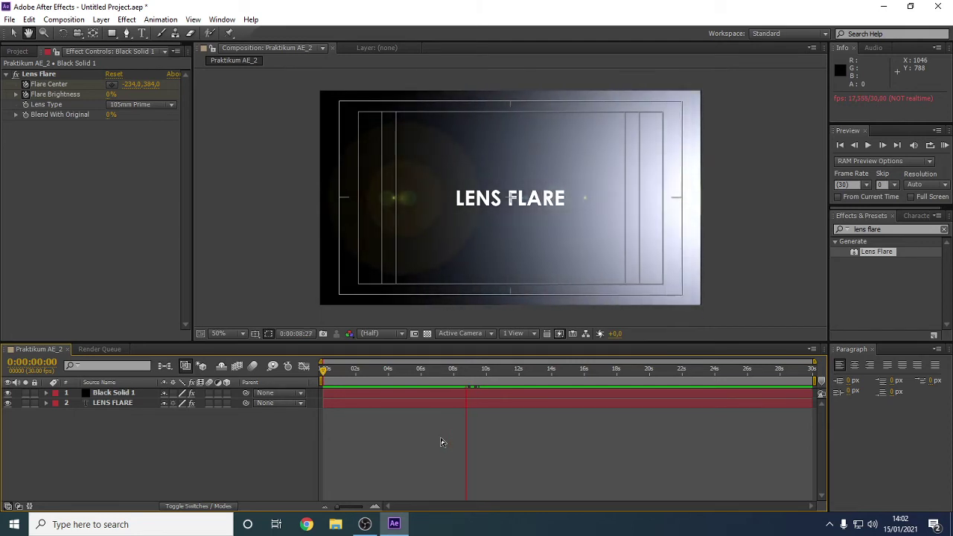
pyautogui.press('space')
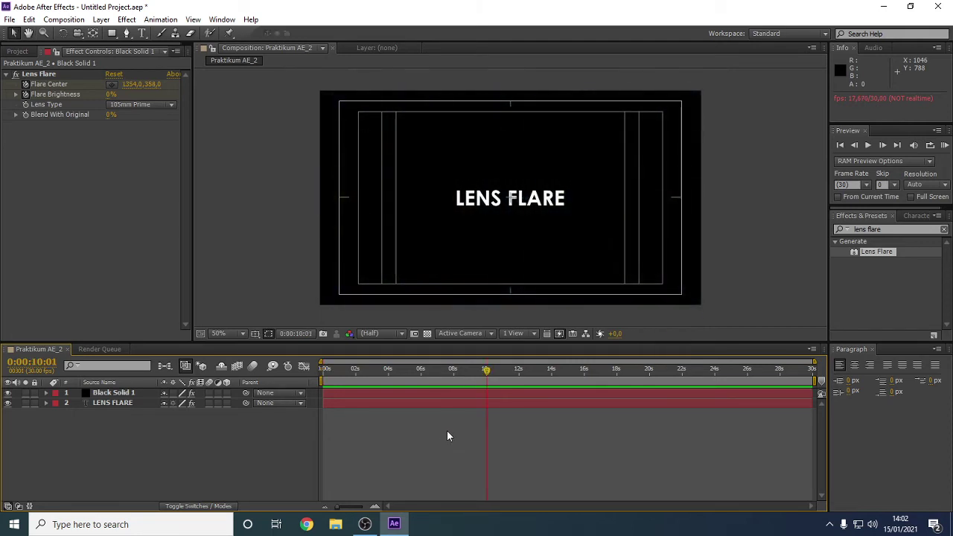
# Examine the LENS FLARE layer's Linear Wipe properties and keyframes, then collapse the layer.
pyautogui.click(46, 402)
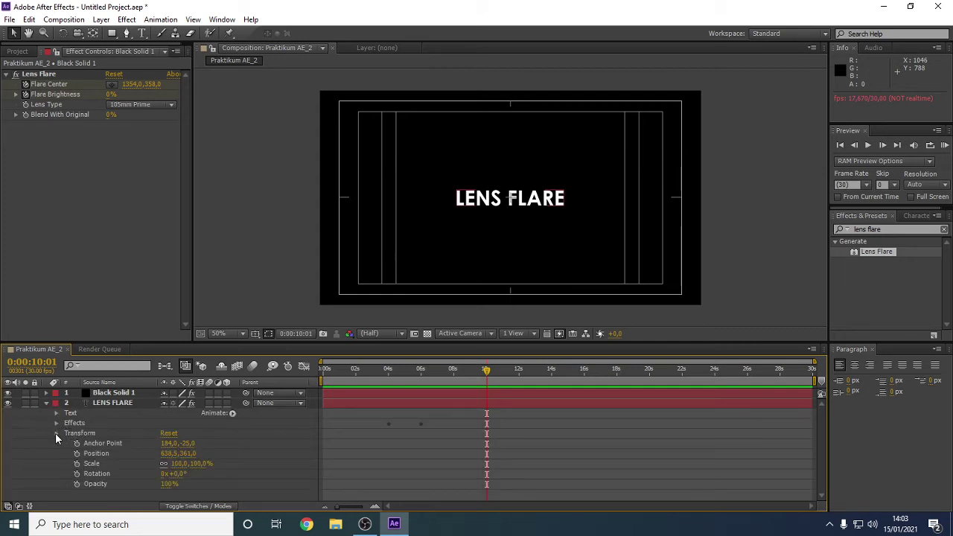
pyautogui.click(55, 433)
pyautogui.click(57, 423)
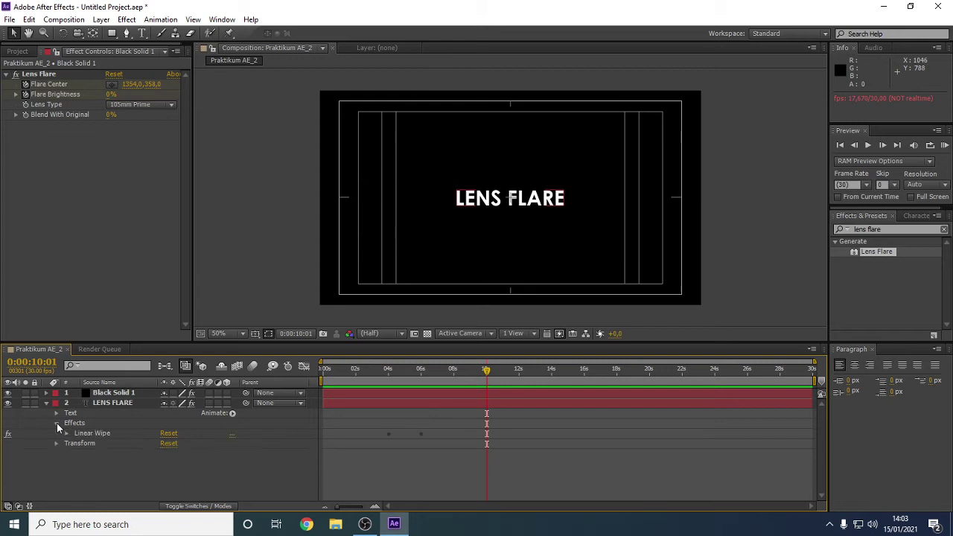
pyautogui.click(56, 423)
pyautogui.click(56, 423)
pyautogui.click(66, 433)
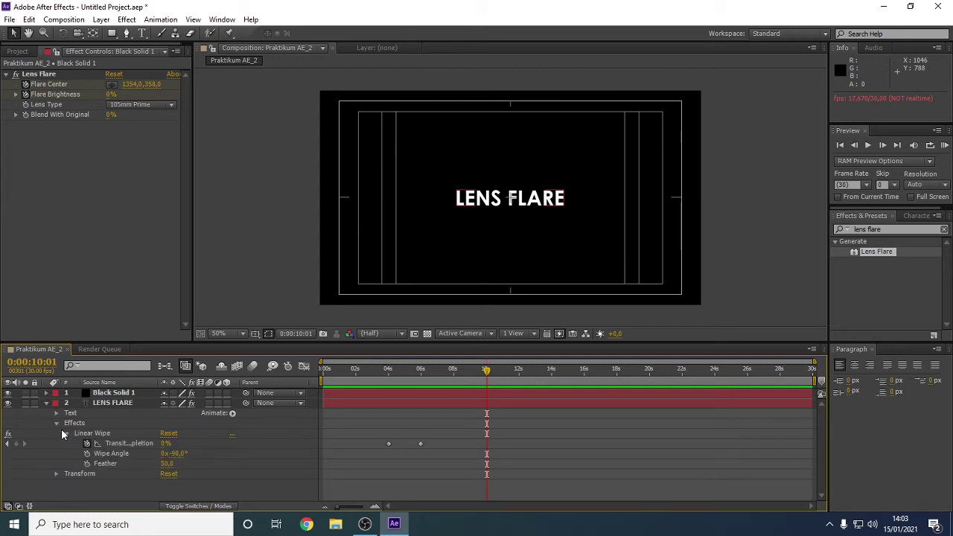
pyautogui.click(57, 423)
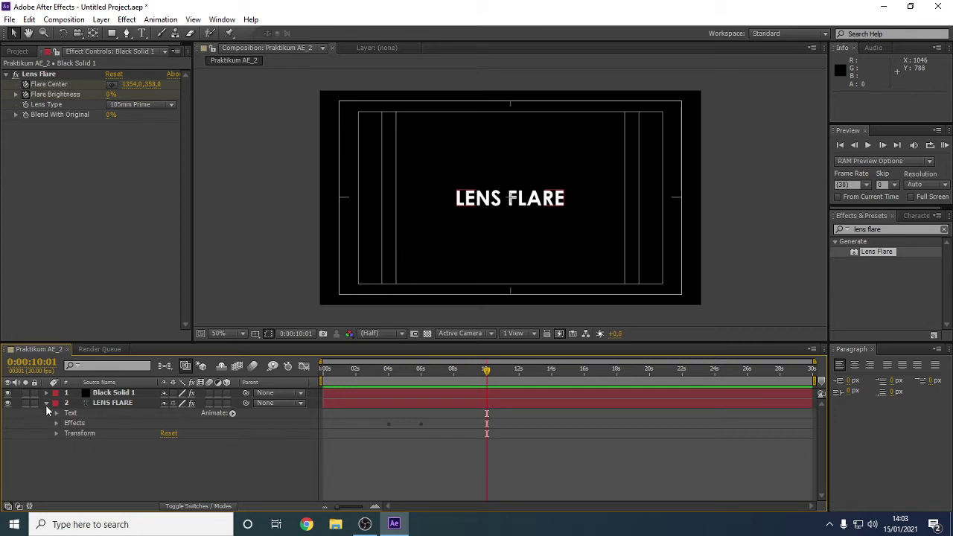
pyautogui.click(45, 402)
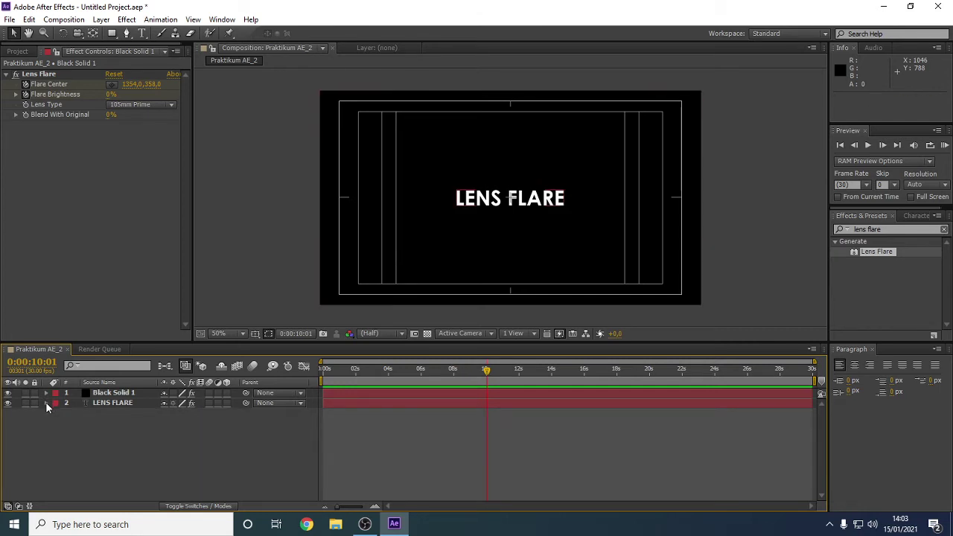
# Expand the Black Solid 1 layer's Lens Flare properties and examine its Flare Center keyframes back to 0:00:02:00.
pyautogui.click(46, 393)
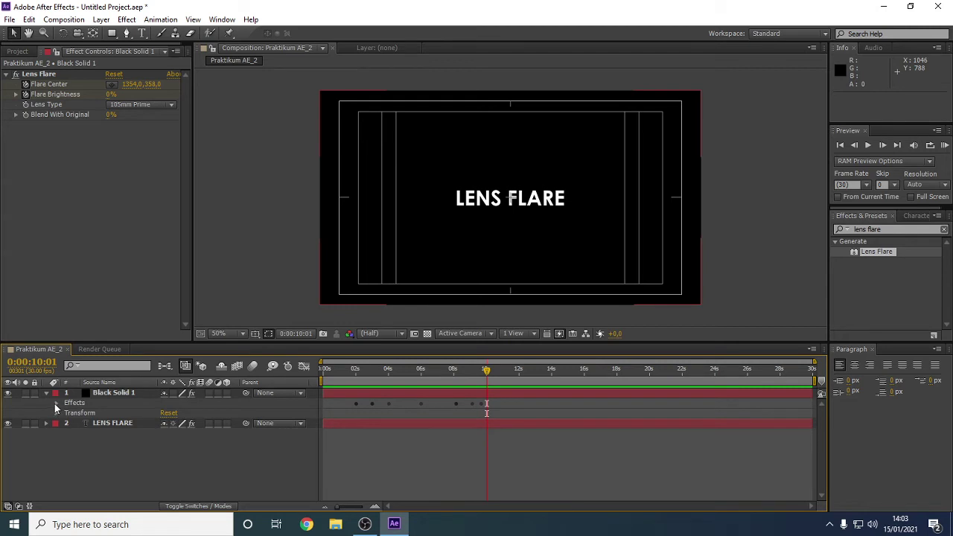
pyautogui.click(56, 404)
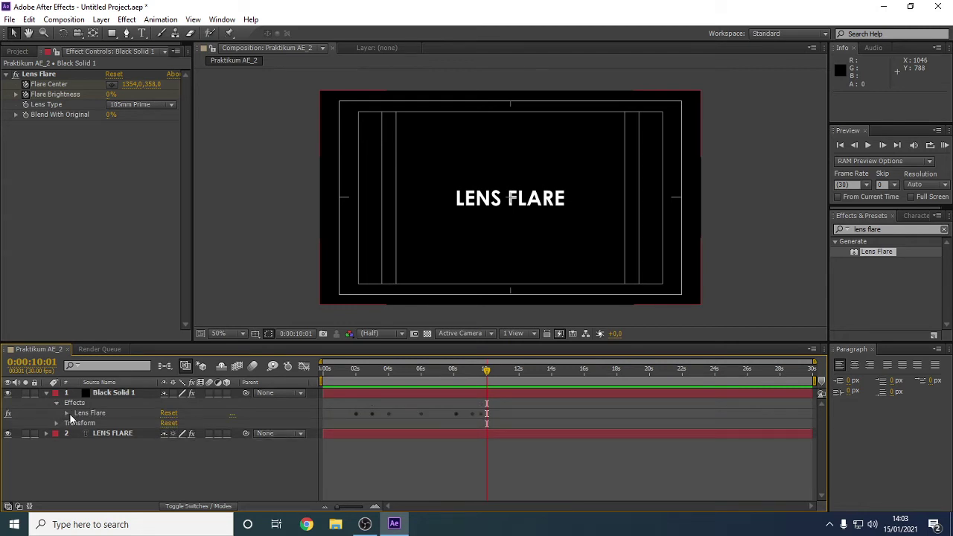
pyautogui.click(66, 413)
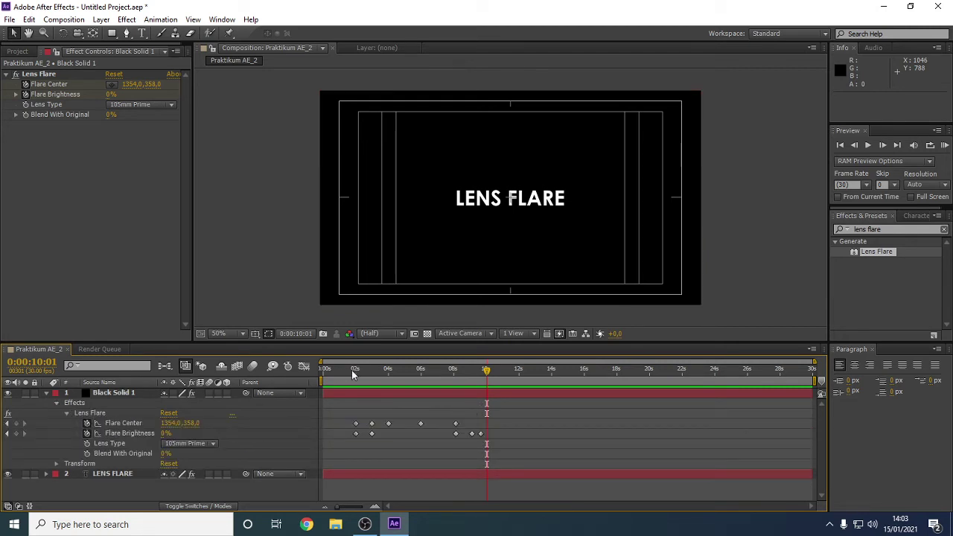
pyautogui.moveTo(353, 375); pyautogui.dragTo(385, 390)
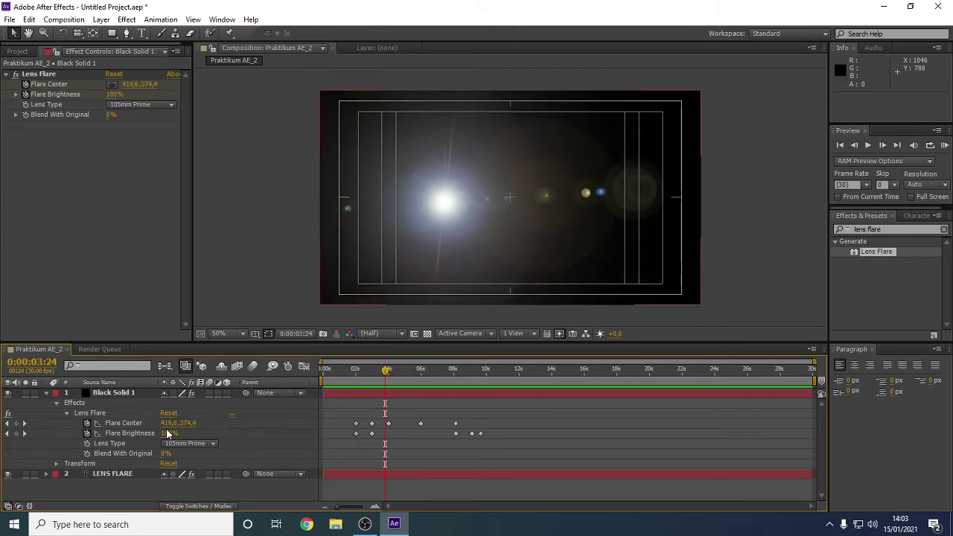
pyautogui.click(7, 423)
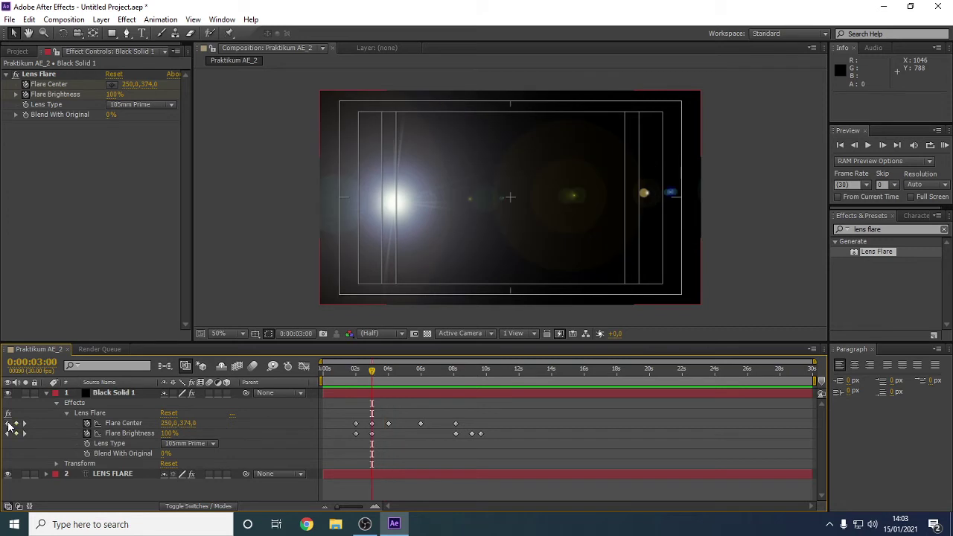
pyautogui.click(8, 423)
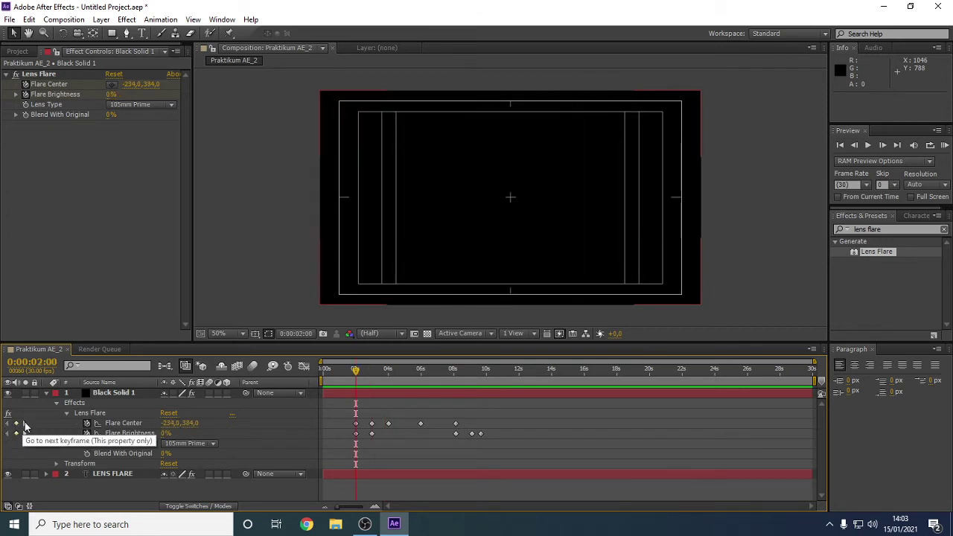
# At the 0:00:03:00 keyframe, reposition the Flare Center to about 258, 354.
pyautogui.click(25, 423)
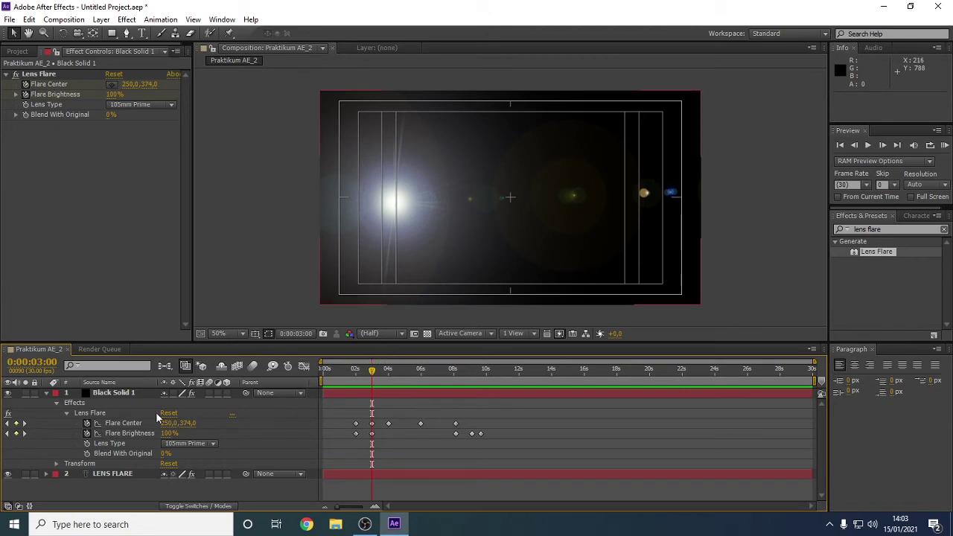
pyautogui.click(401, 204)
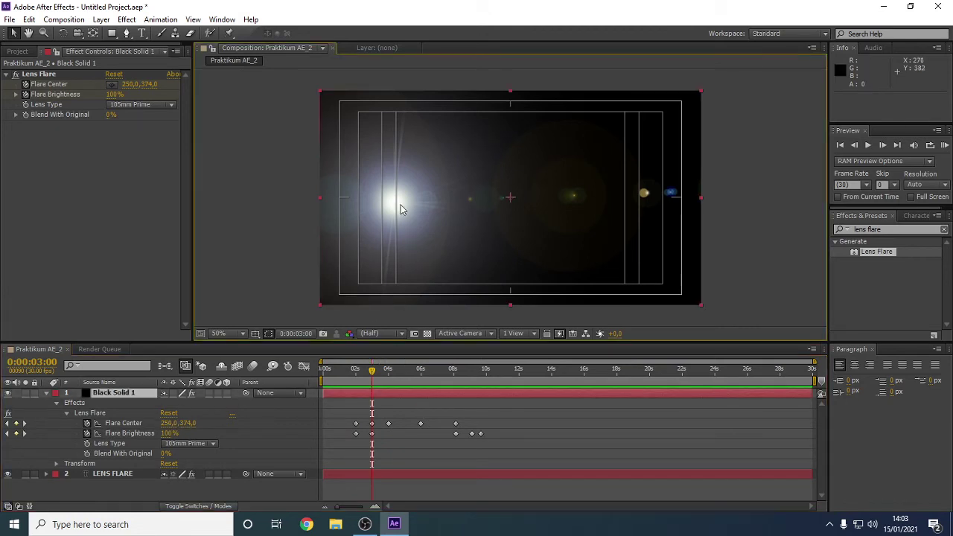
pyautogui.click(184, 423)
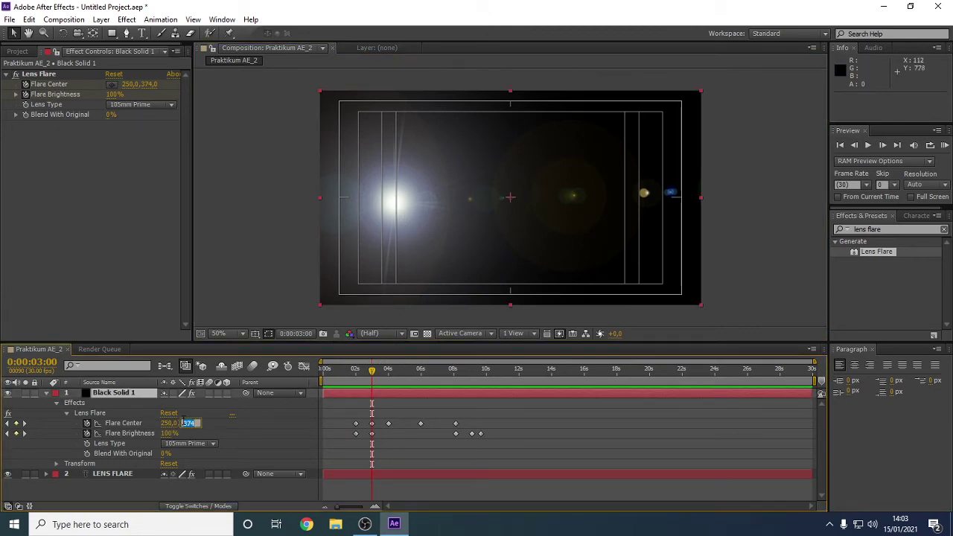
pyautogui.click(169, 423)
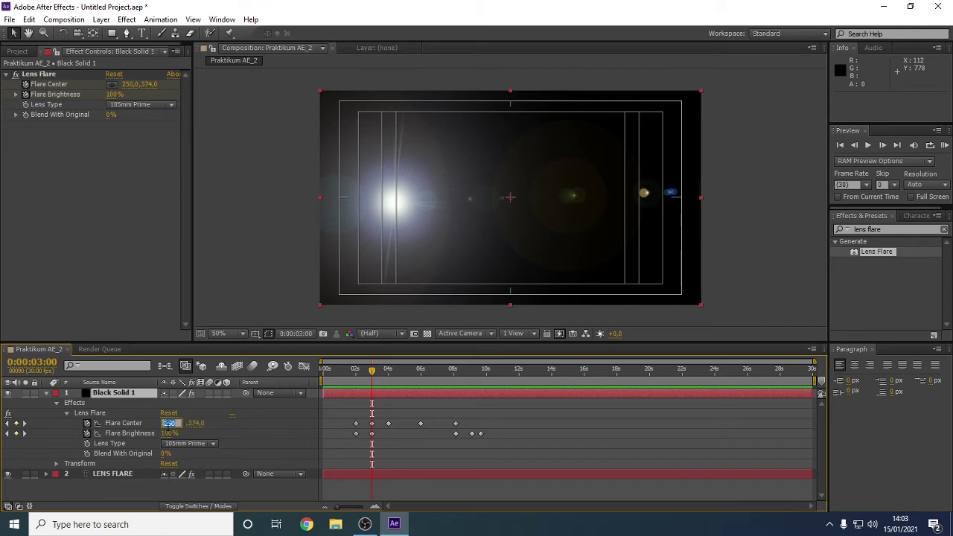
pyautogui.click(195, 424)
pyautogui.click(236, 423)
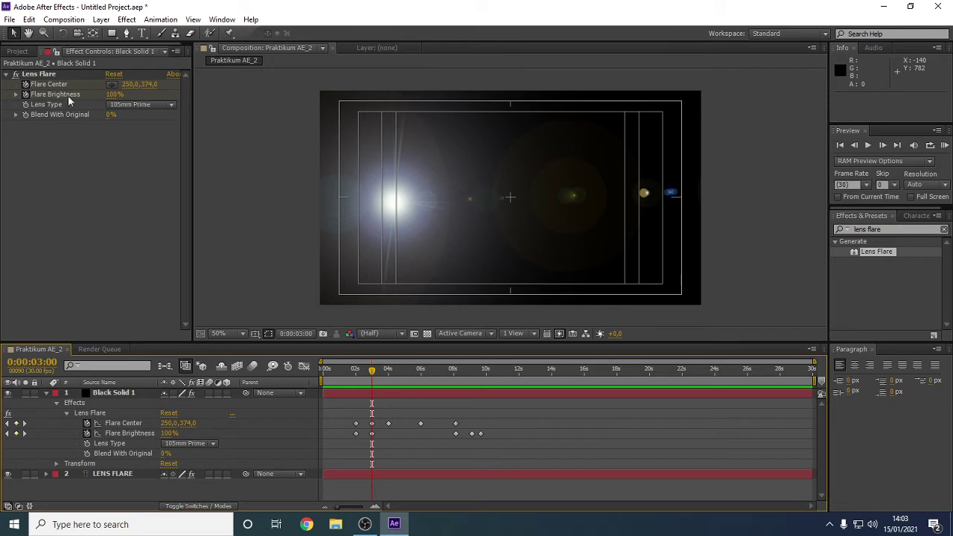
pyautogui.click(112, 86)
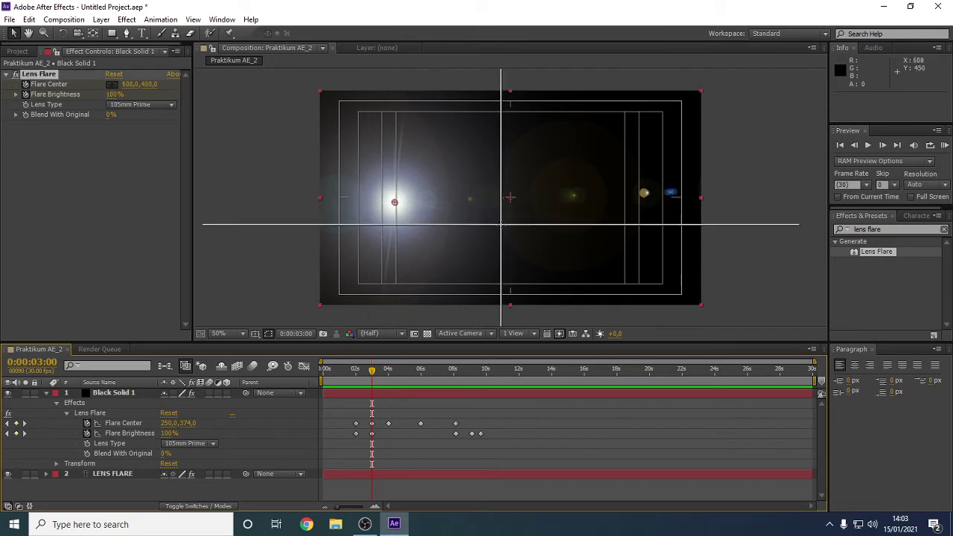
pyautogui.click(396, 200)
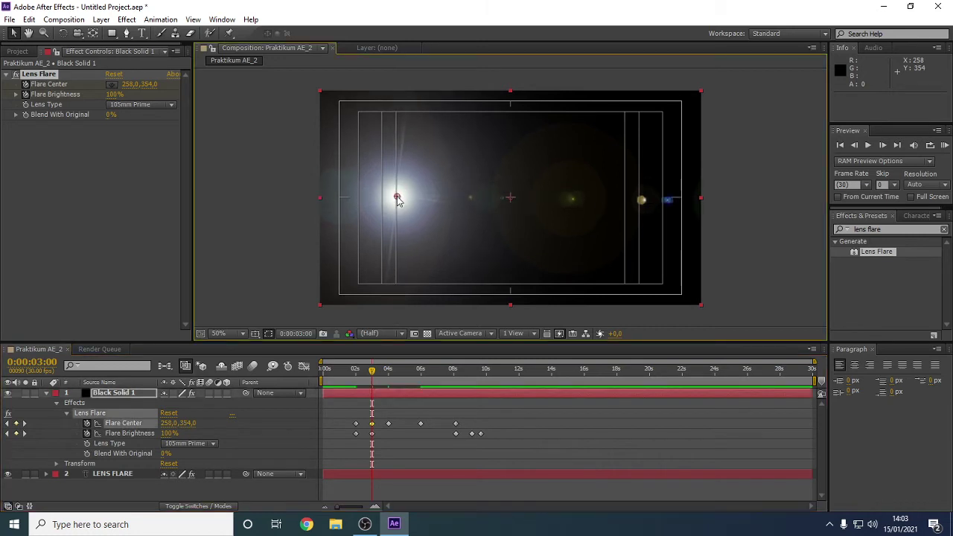
# At the 0:00:04:00 keyframe, nudge the Flare Center to about 468, 364.
pyautogui.click(380, 370)
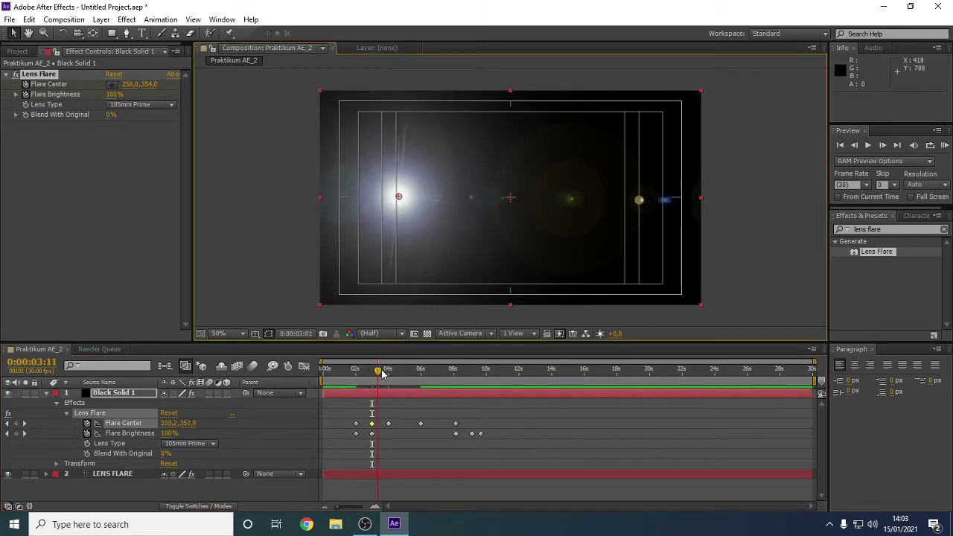
pyautogui.moveTo(381, 374); pyautogui.dragTo(393, 375)
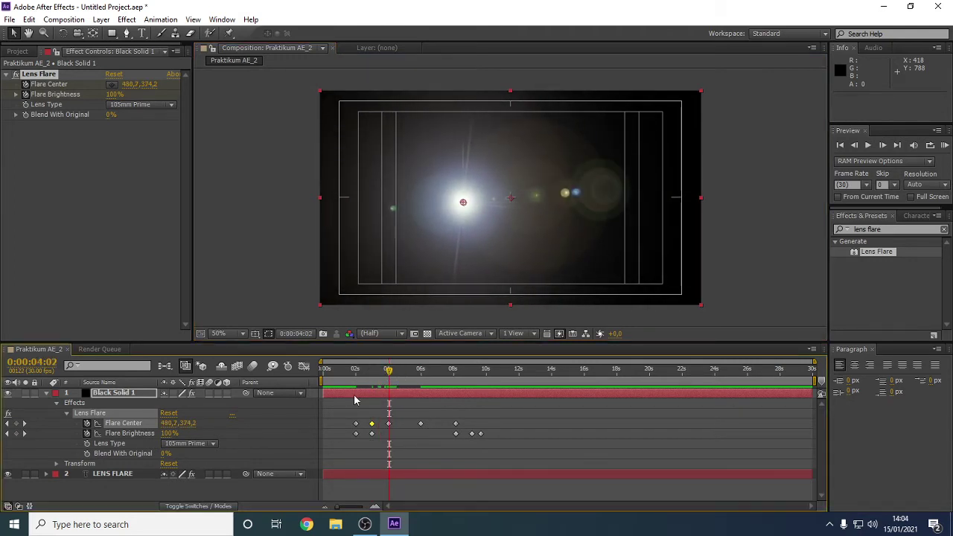
pyautogui.click(8, 424)
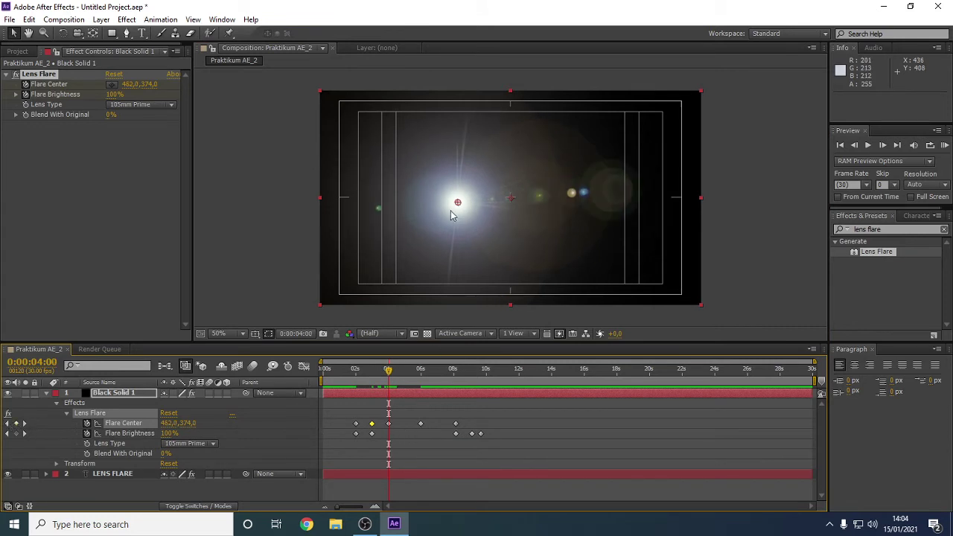
pyautogui.moveTo(457, 207); pyautogui.dragTo(460, 205)
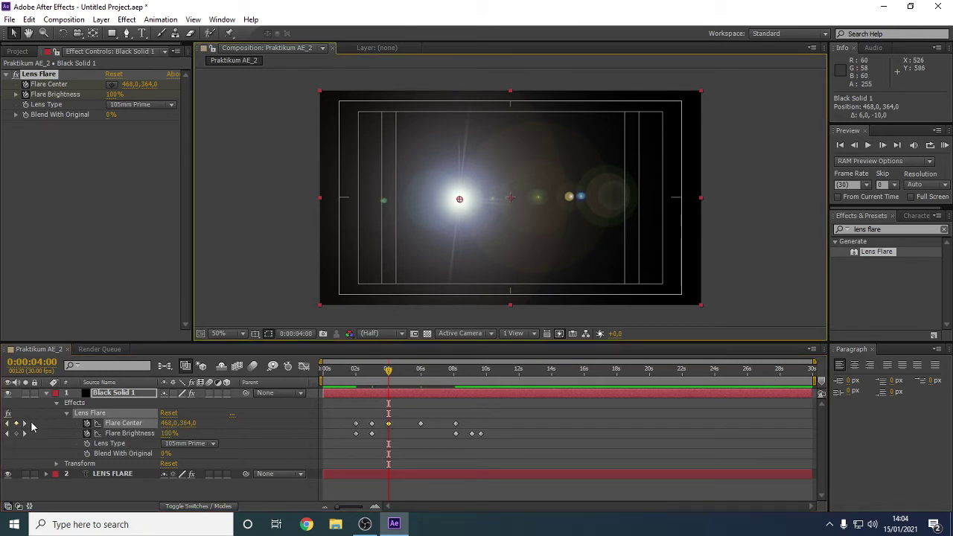
# Check the flare against the title reveal up to 0:00:04:25, and move the 0:00:06:00 Flare Center keyframe earlier to 0:00:05:09.
pyautogui.click(25, 425)
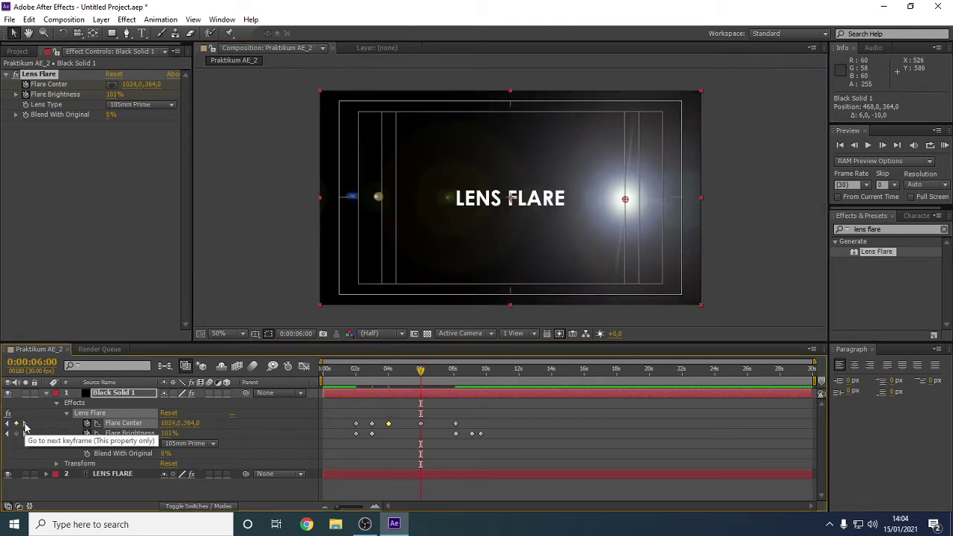
pyautogui.click(8, 423)
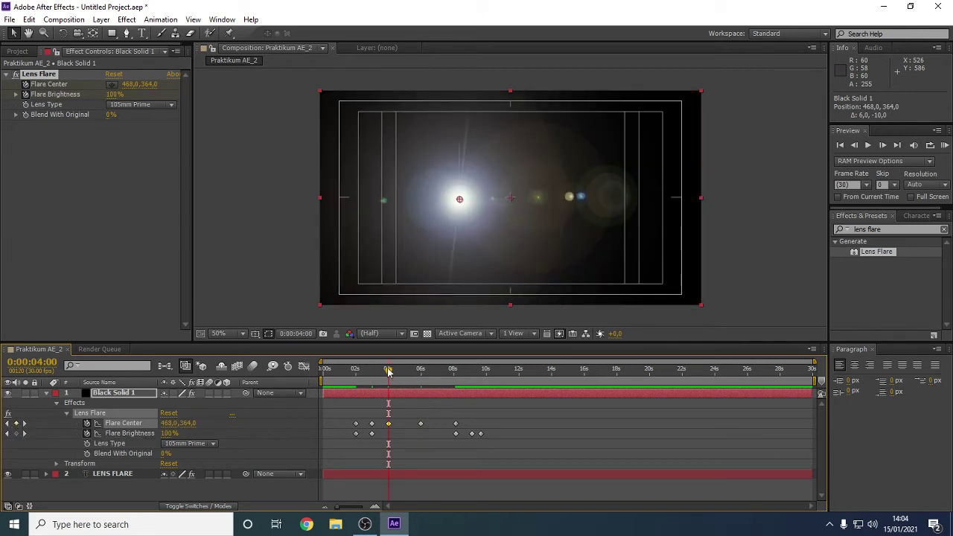
pyautogui.moveTo(392, 373); pyautogui.dragTo(402, 374)
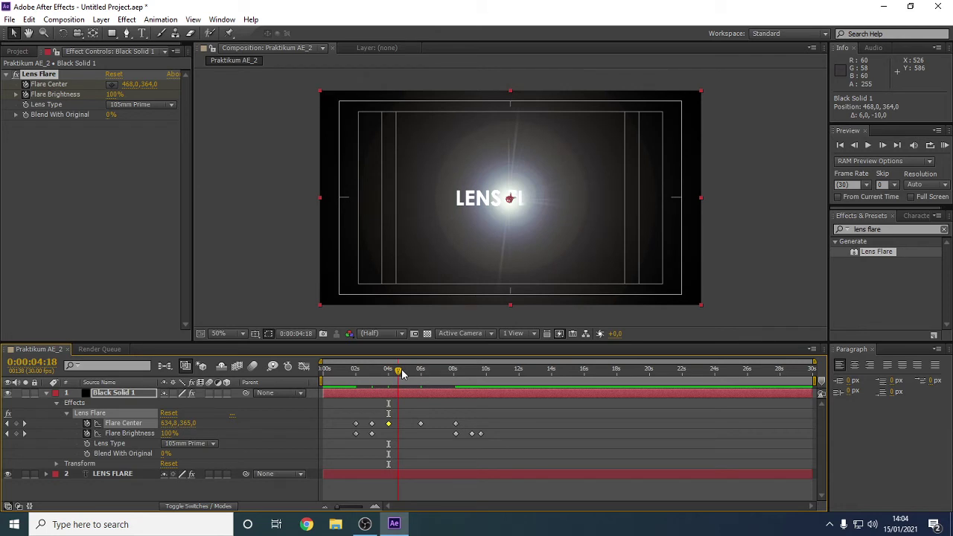
pyautogui.moveTo(402, 374); pyautogui.dragTo(405, 374)
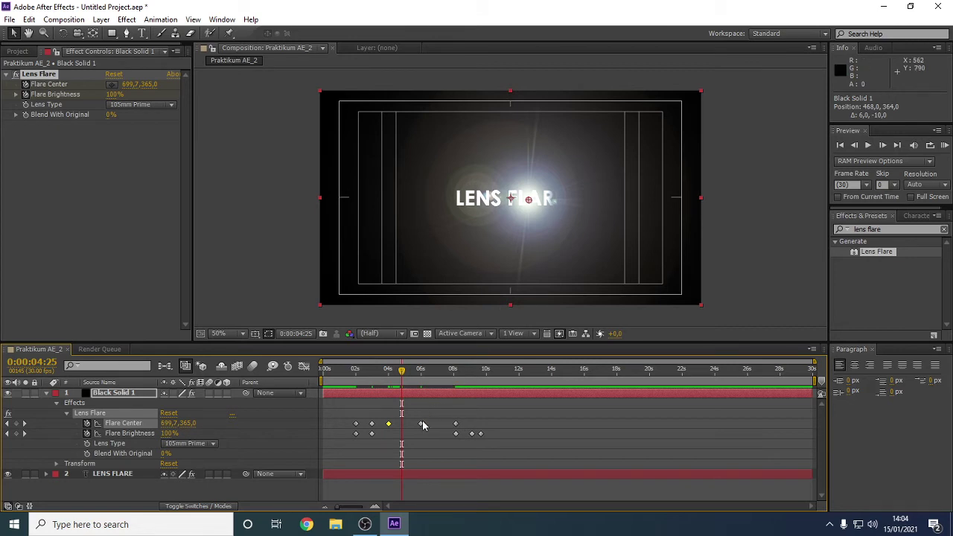
pyautogui.moveTo(421, 423); pyautogui.dragTo(413, 423)
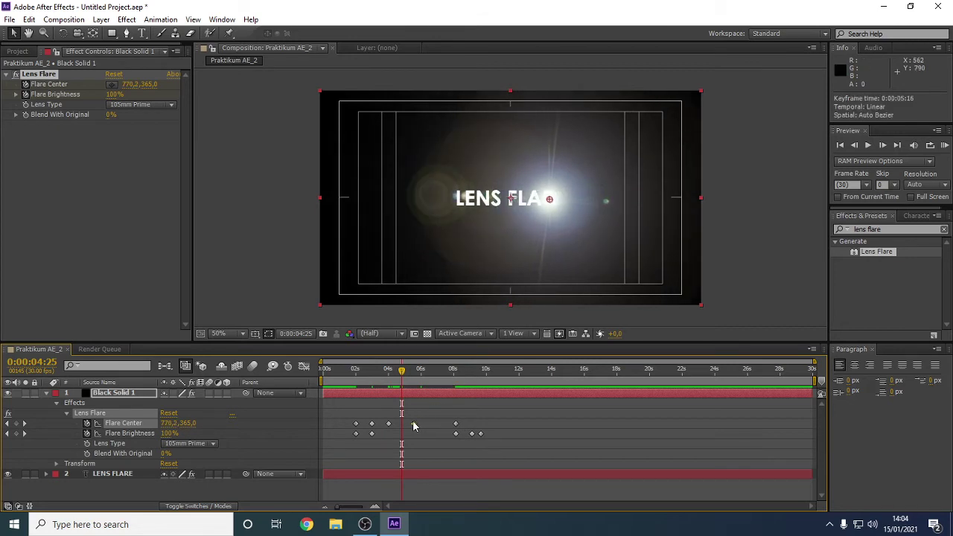
pyautogui.moveTo(412, 426); pyautogui.dragTo(409, 426)
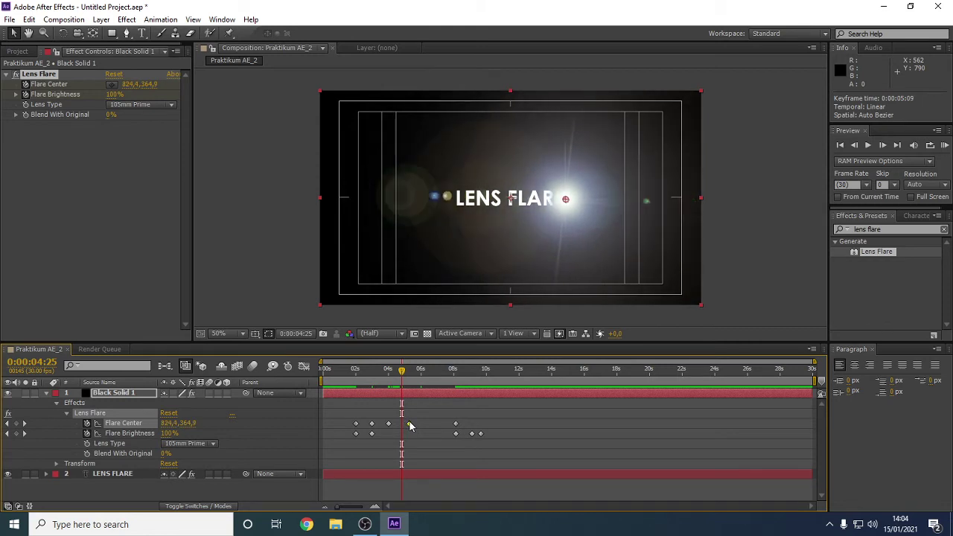
# Move the final Flare Center keyframe and last three Flare Brightness keyframes earlier, tightening the fade-out to end at 0:00:07:07.
pyautogui.moveTo(401, 374); pyautogui.dragTo(447, 437)
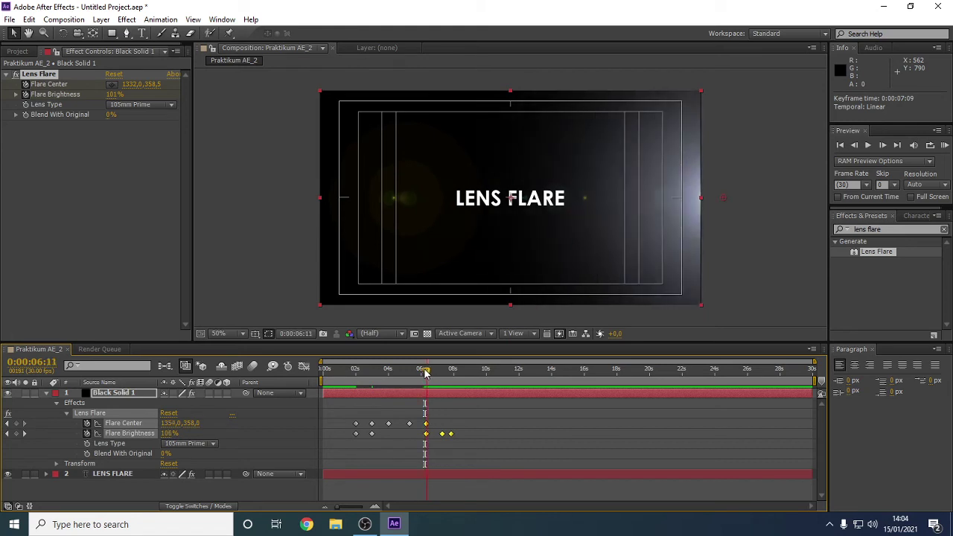
pyautogui.moveTo(426, 371); pyautogui.dragTo(445, 437)
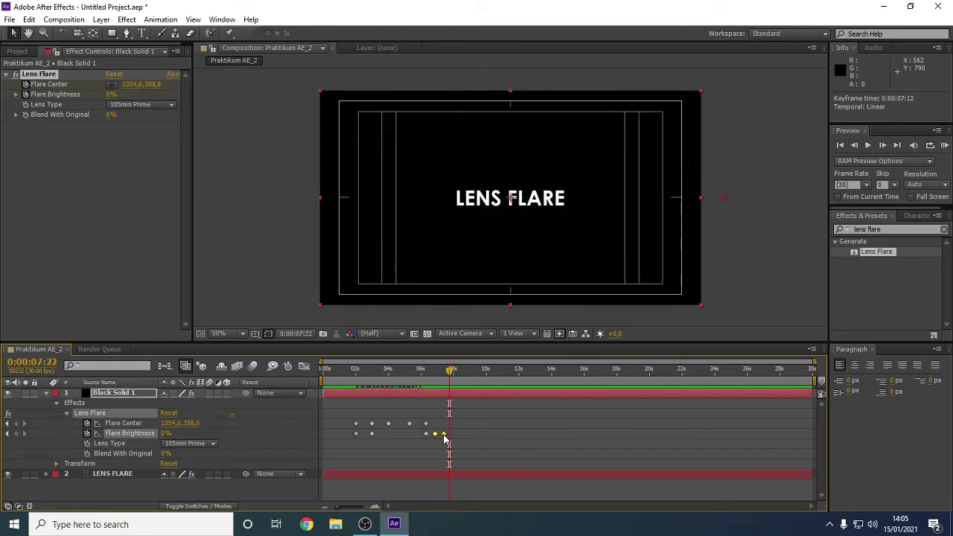
pyautogui.click(427, 374)
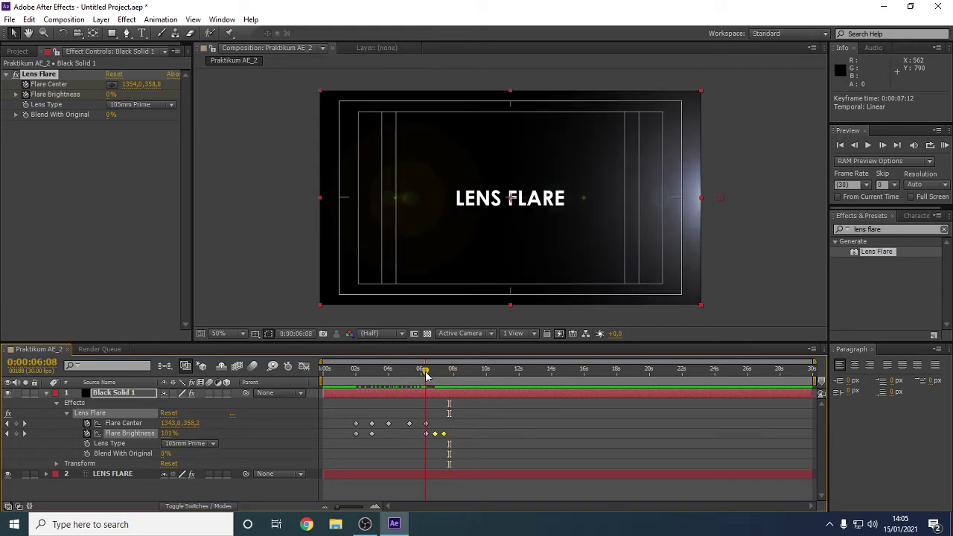
pyautogui.moveTo(430, 378); pyautogui.dragTo(438, 373)
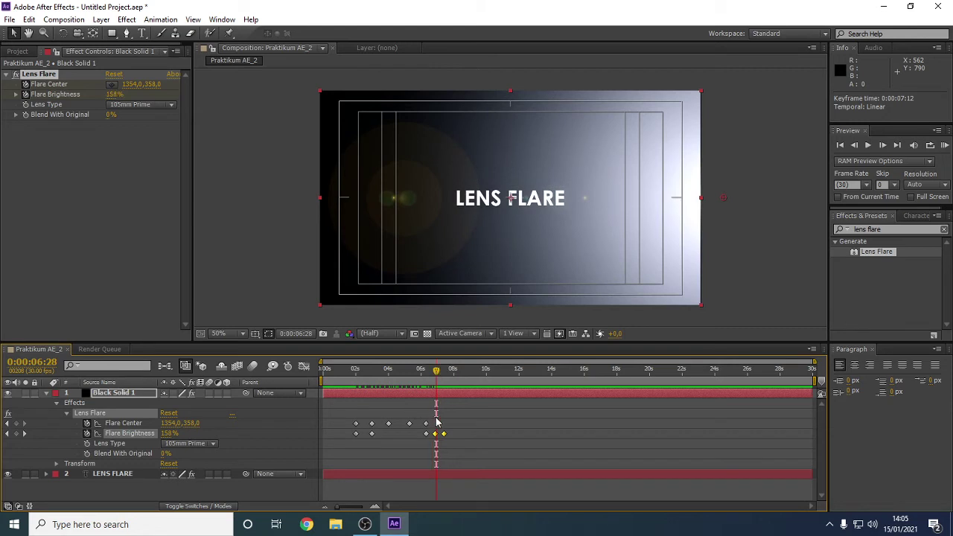
pyautogui.click(438, 375)
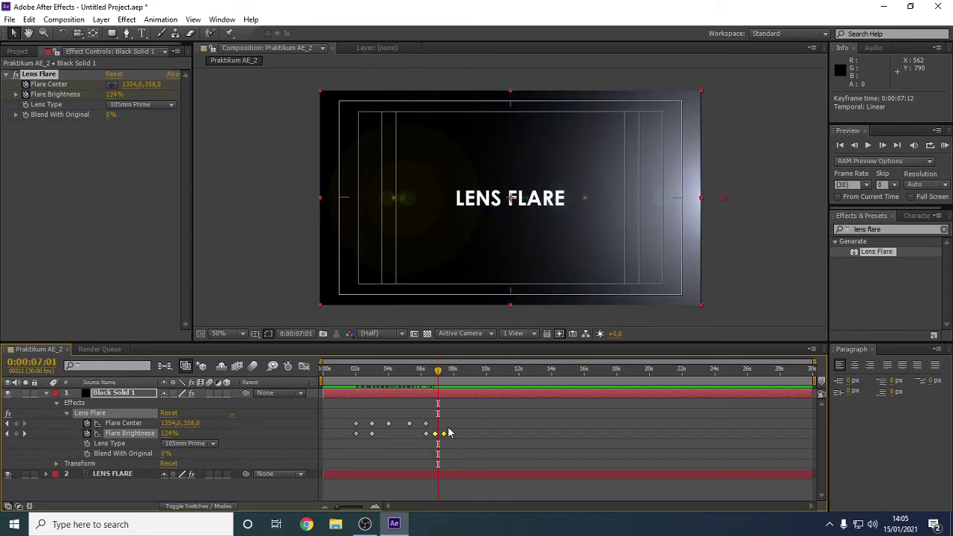
pyautogui.moveTo(445, 438); pyautogui.dragTo(440, 433)
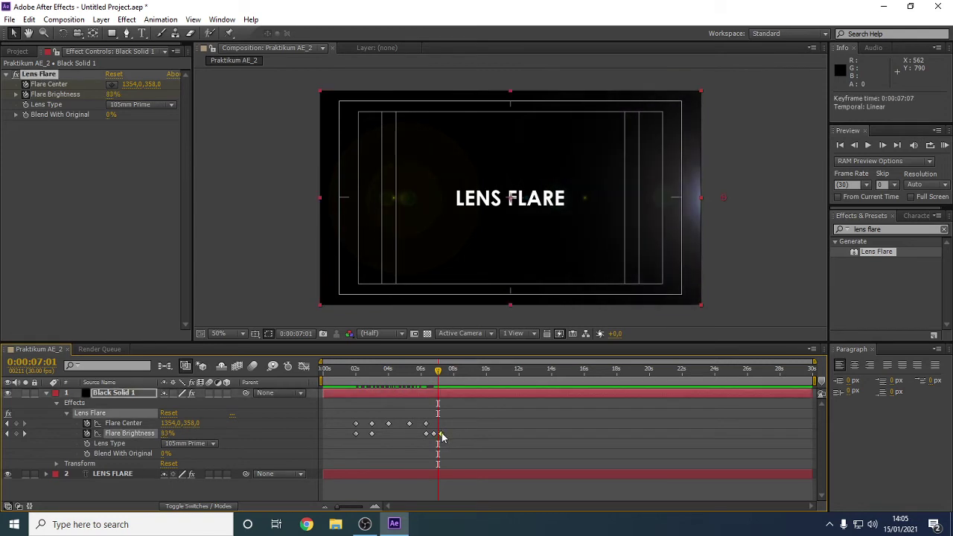
# Preview the retimed title animation from 0:00:00:00 through the flare's fade-out.
pyautogui.moveTo(438, 377); pyautogui.dragTo(294, 382)
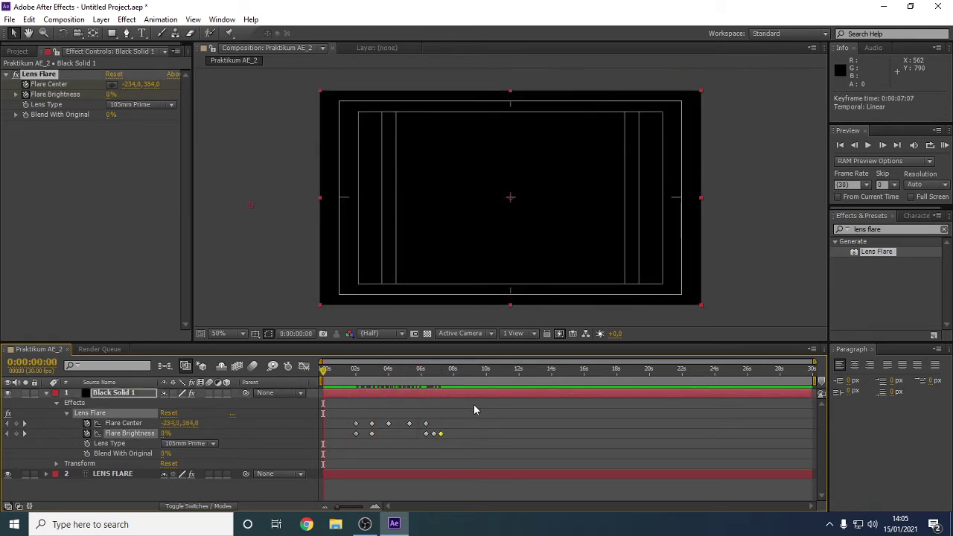
pyautogui.press('space')
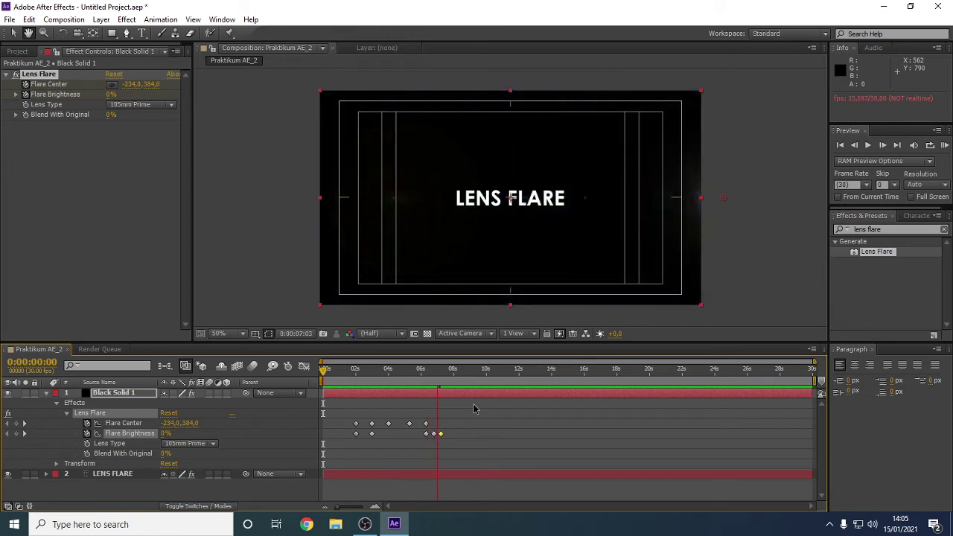
pyautogui.press('space')
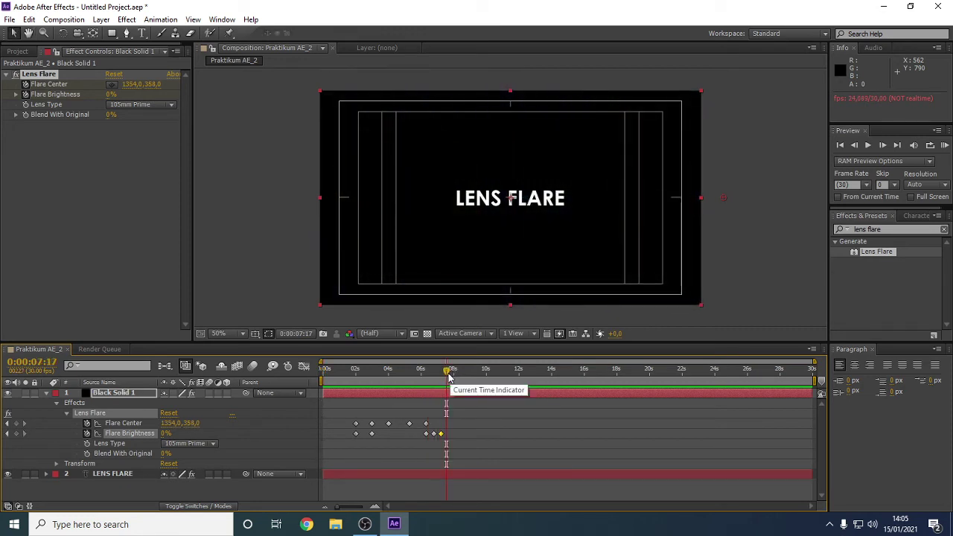
pyautogui.moveTo(449, 378)
pyautogui.mouseDown()
pyautogui.moveTo(344, 377)
pyautogui.moveTo(375, 395)
pyautogui.moveTo(384, 395)
pyautogui.moveTo(342, 393)
pyautogui.moveTo(335, 376)
pyautogui.moveTo(391, 387)
pyautogui.moveTo(449, 378)
pyautogui.mouseUp()
# Collapse and deselect the Black Solid 1 layer, and send the Praktikum AE_2 composition to the render queue with Pre-render.
pyautogui.click(47, 394)
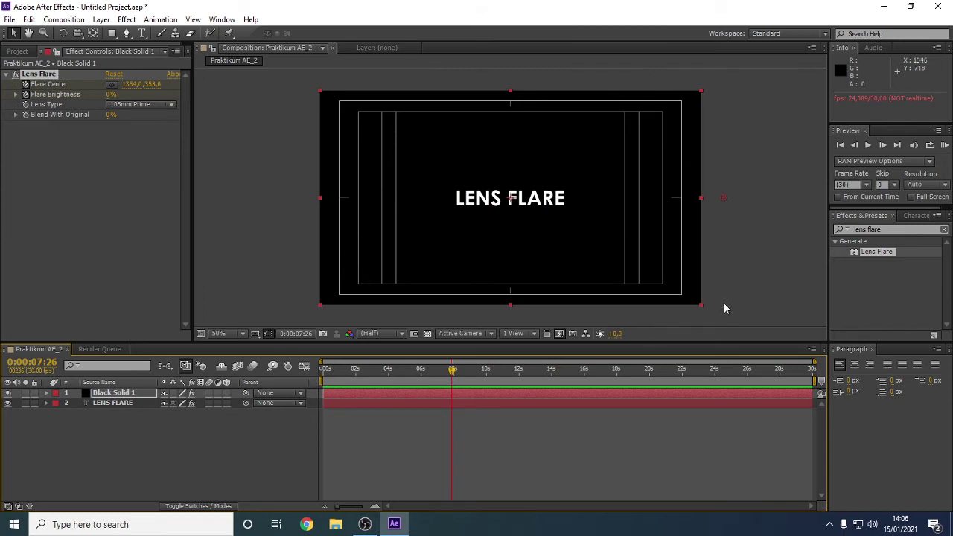
pyautogui.click(740, 290)
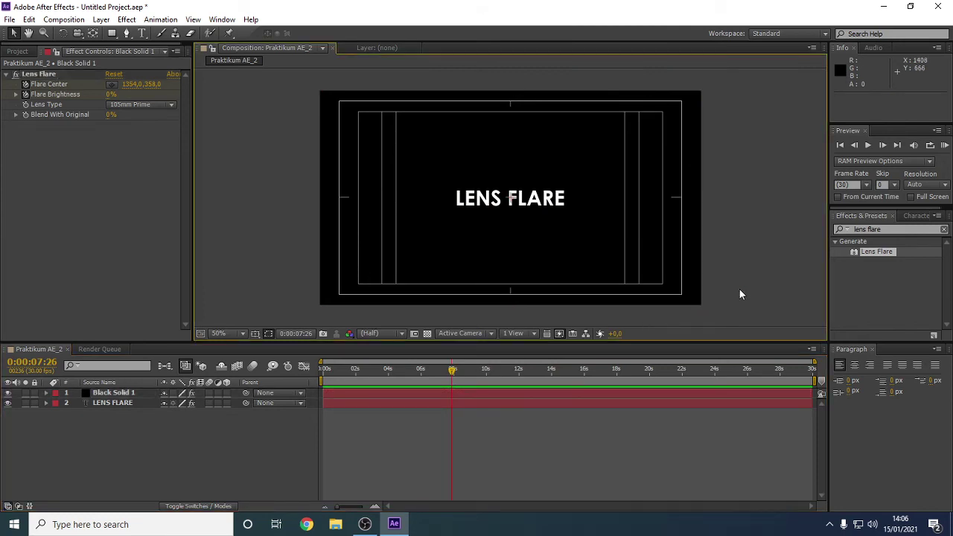
pyautogui.click(10, 20)
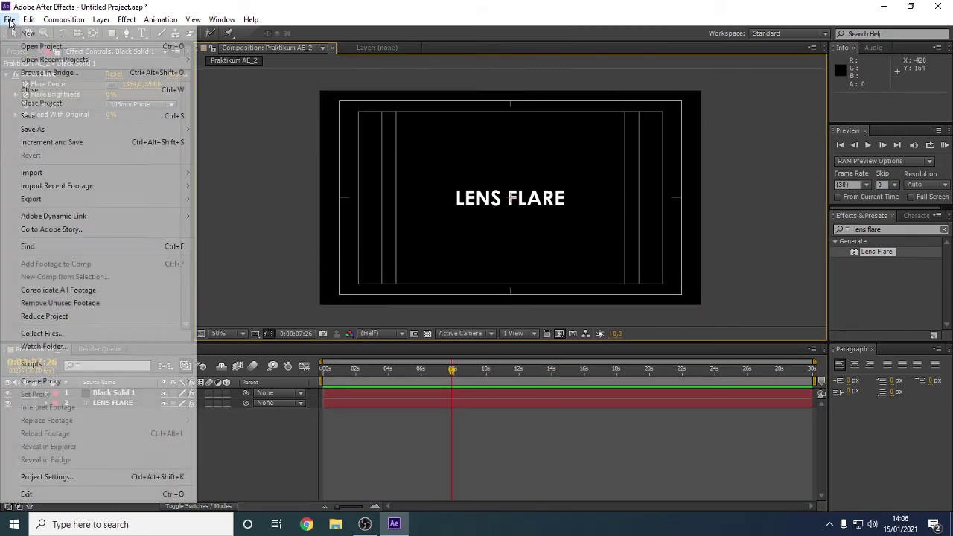
pyautogui.moveTo(75, 20)
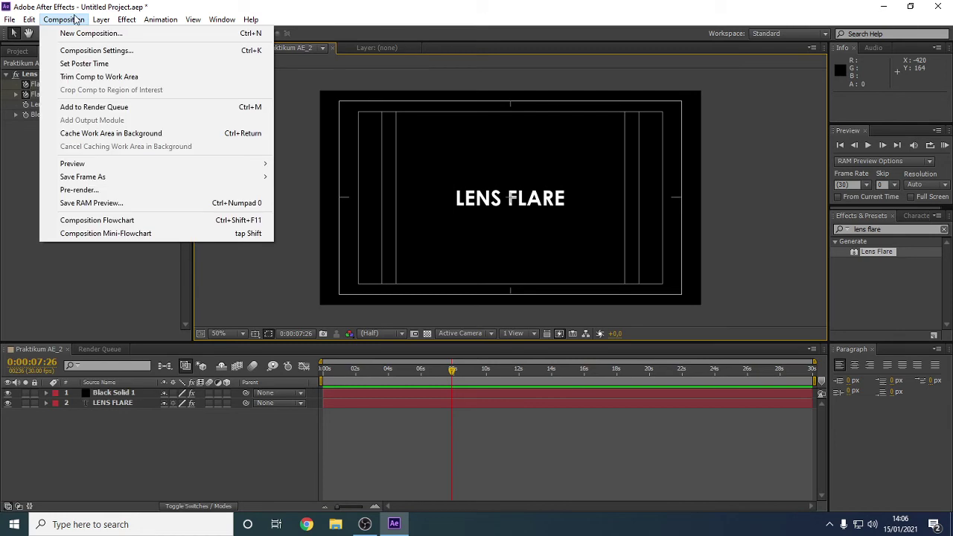
pyautogui.click(106, 189)
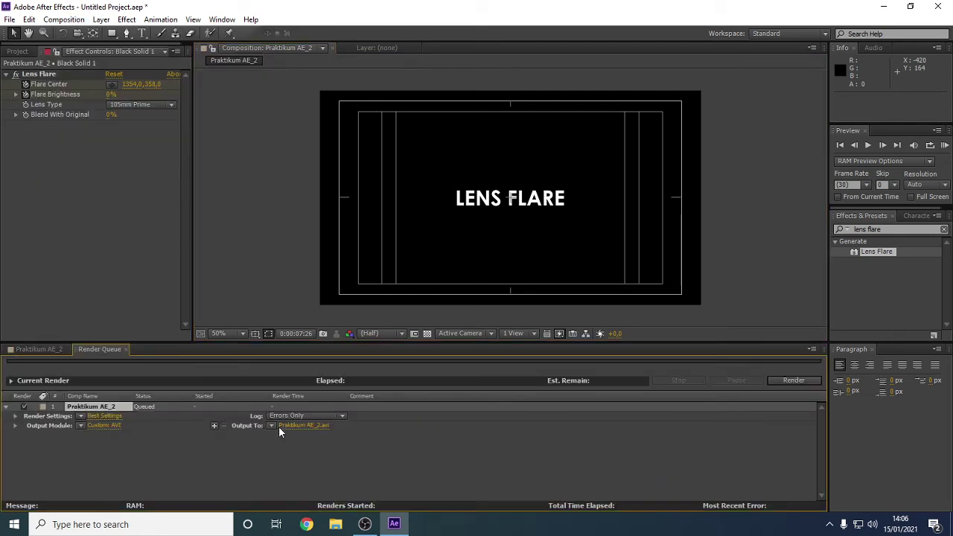
# Set the render output to an AVI named Praktikum AE_2 in the TUTORIAL AE folder and render it.
pyautogui.click(292, 427)
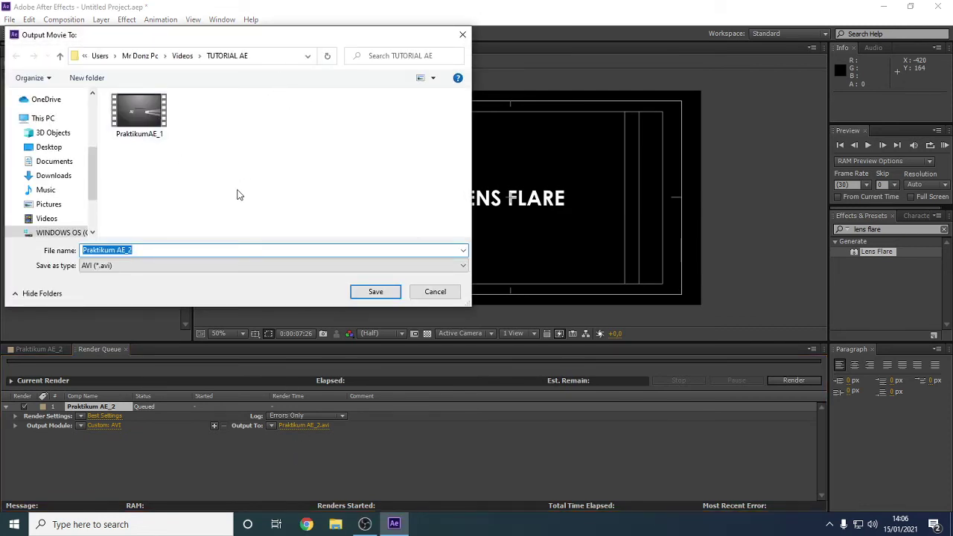
pyautogui.click(275, 177)
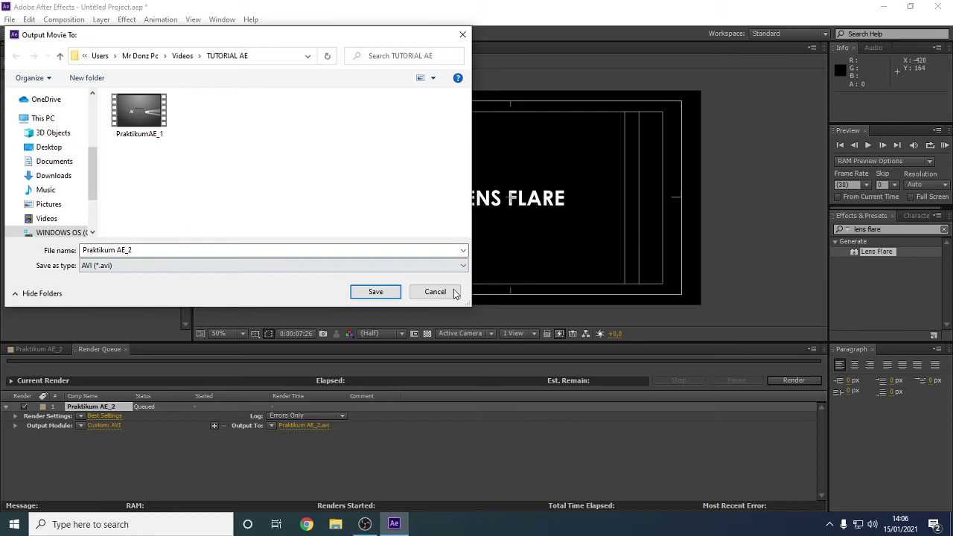
pyautogui.click(376, 292)
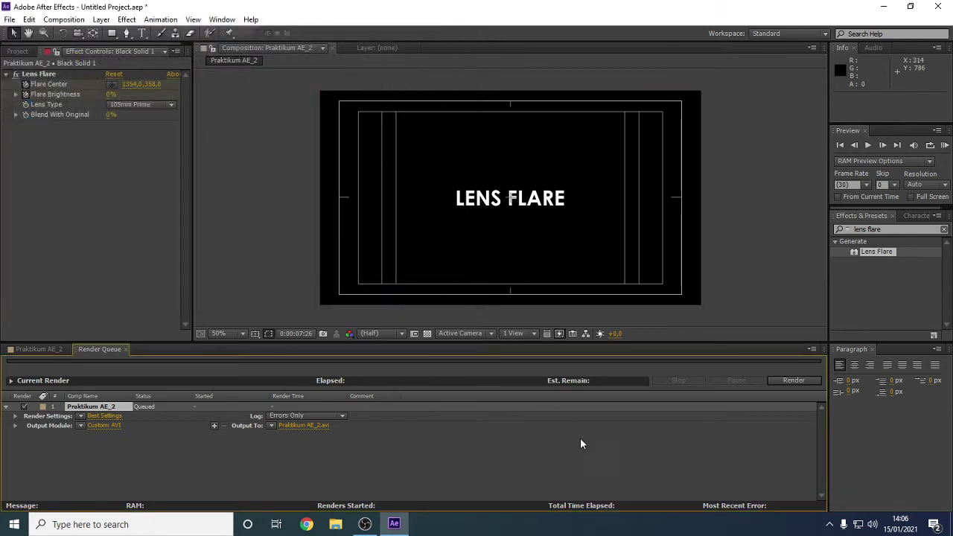
pyautogui.click(787, 381)
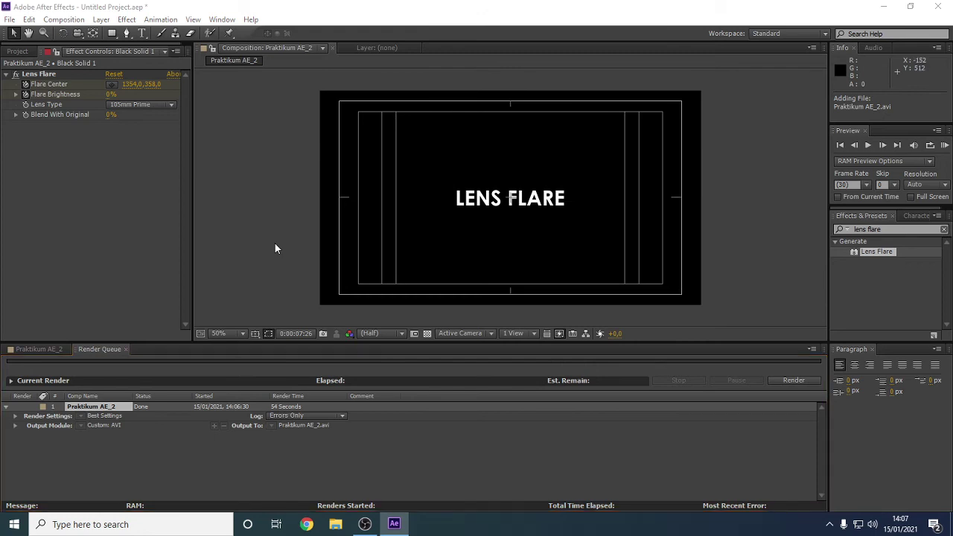
# Switch to File Explorer and open the rendered Praktikum AE_2 video from the TUTORIAL AE folder under Videos.
pyautogui.press('super+e')
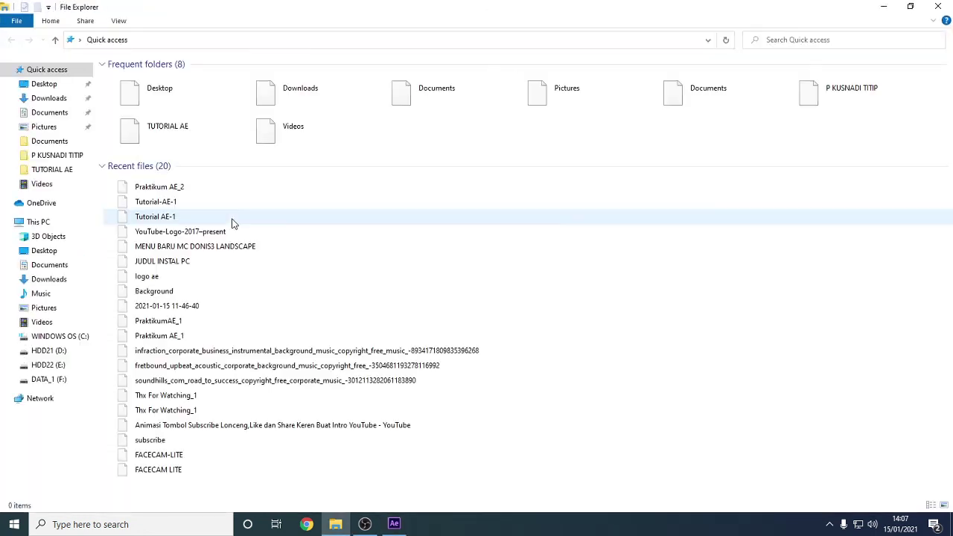
pyautogui.click(48, 185)
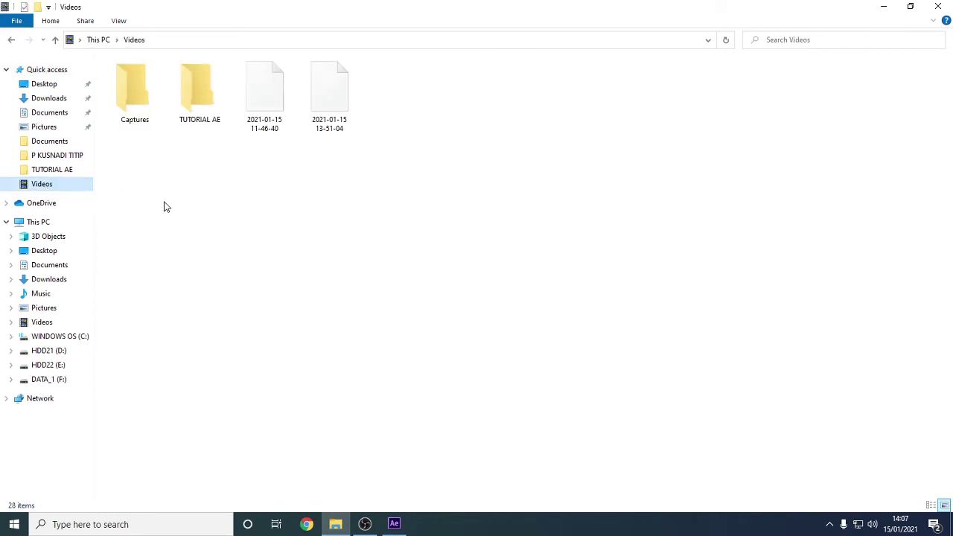
pyautogui.click(56, 170)
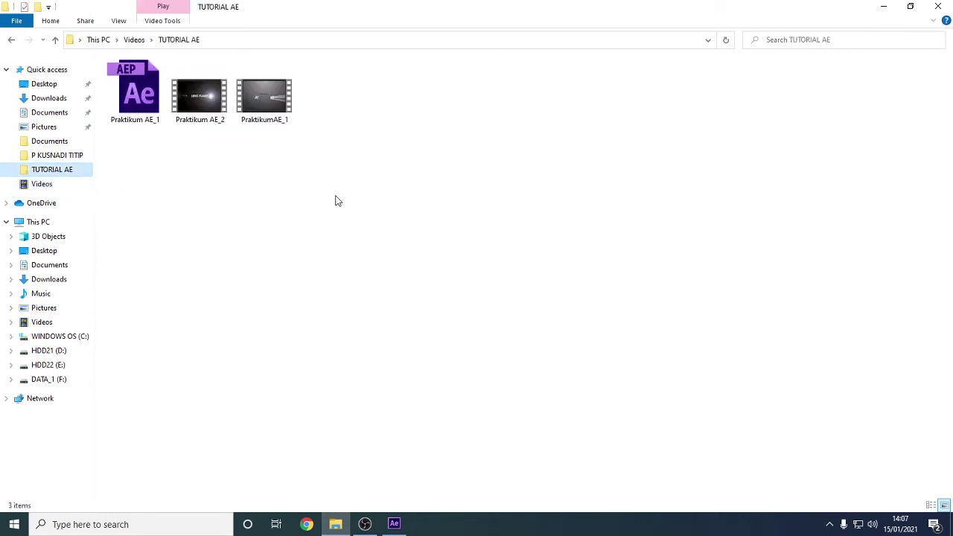
pyautogui.doubleClick(196, 109)
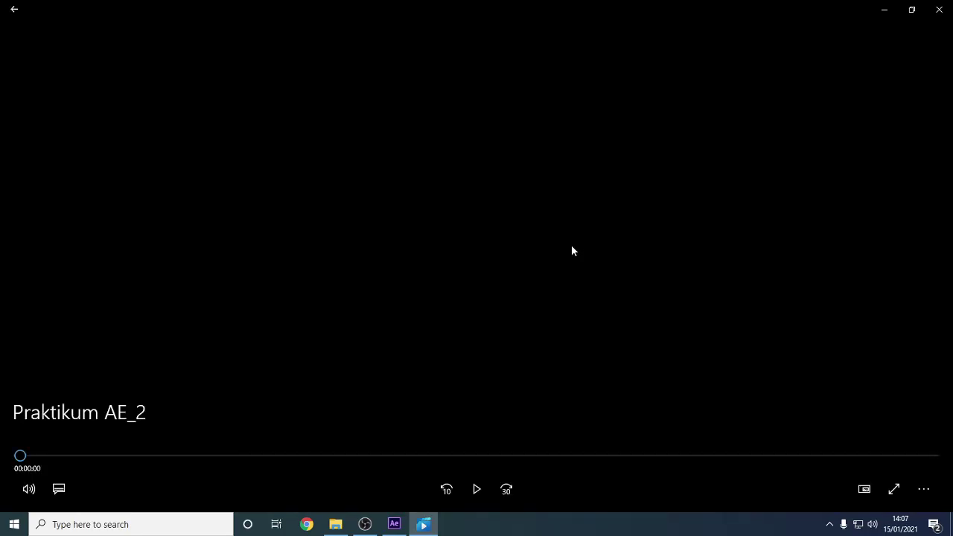
# Play the rendered title video, exit full screen, and replay it from the beginning.
pyautogui.click(477, 496)
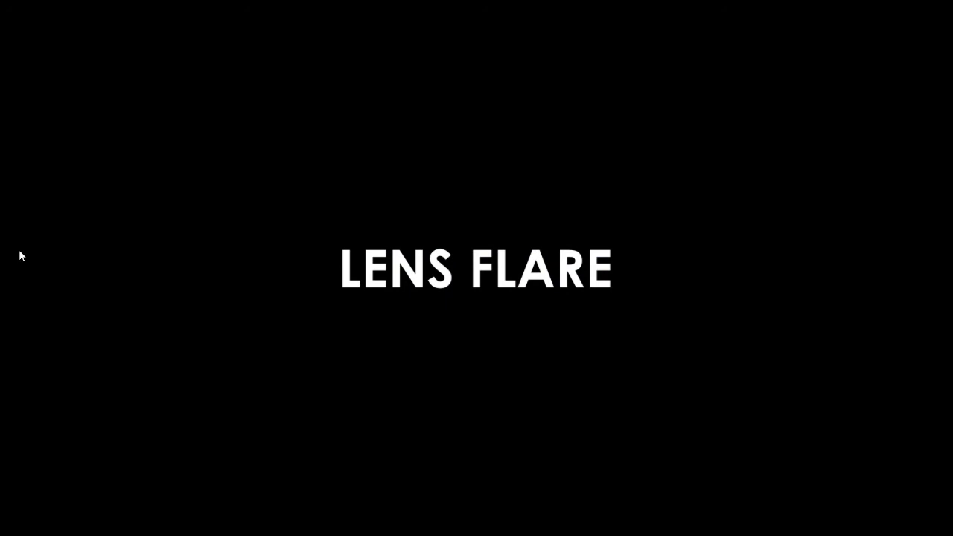
pyautogui.moveTo(485, 276)
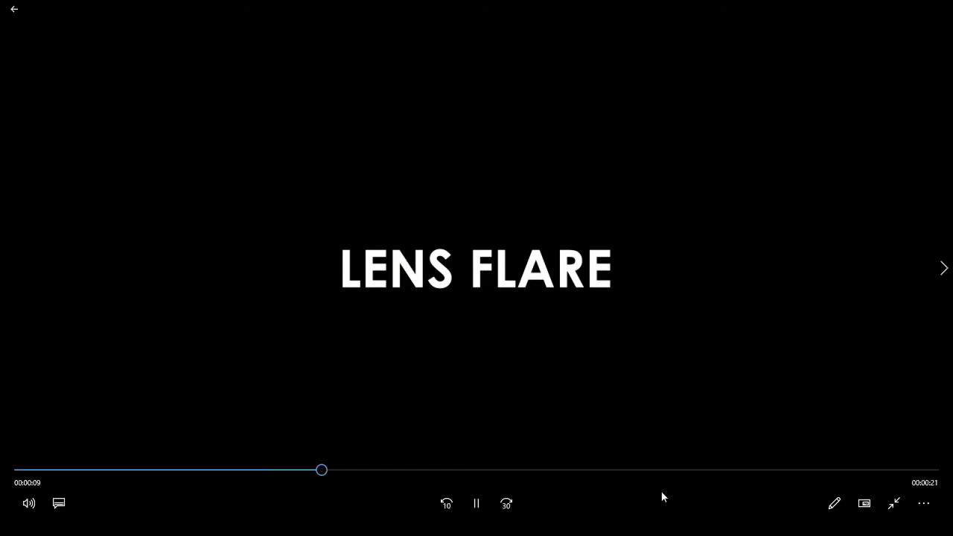
pyautogui.doubleClick(549, 378)
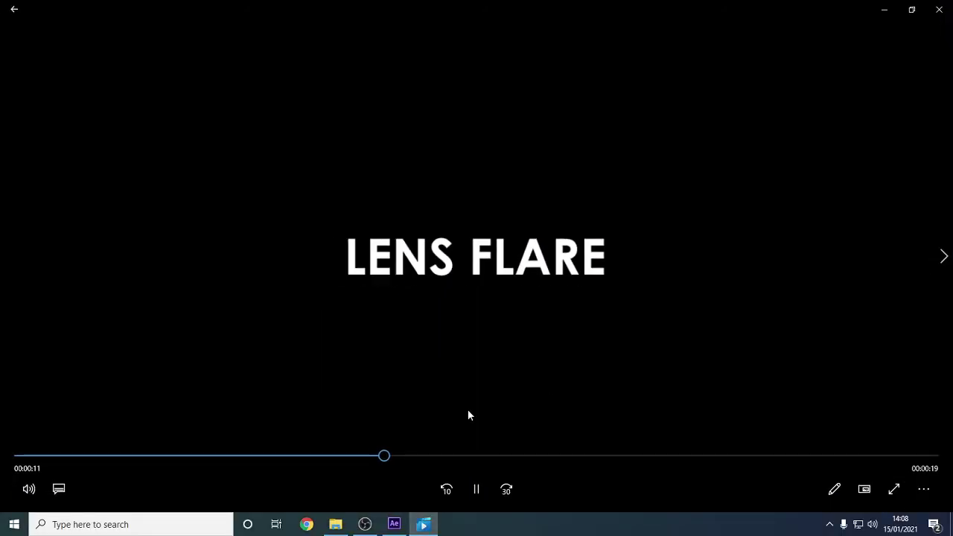
pyautogui.click(479, 490)
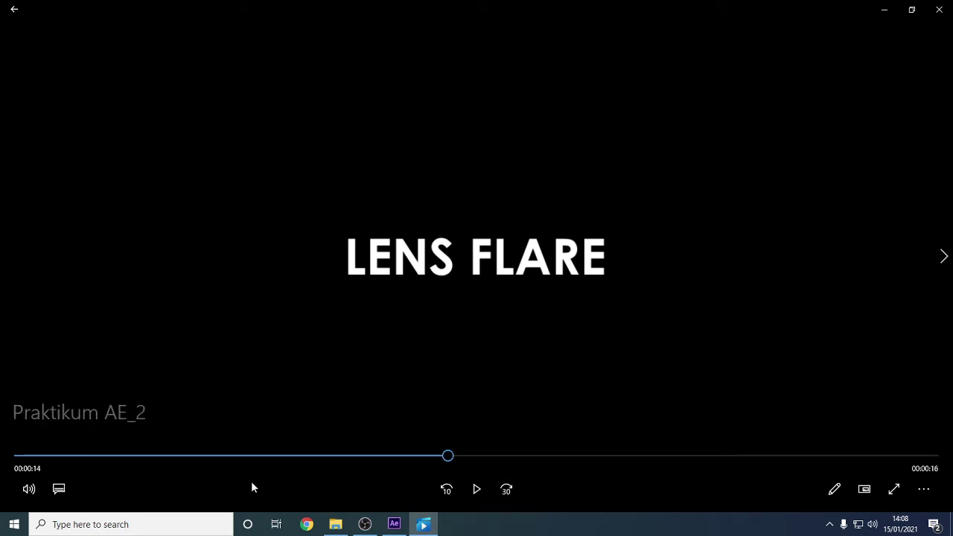
pyautogui.moveTo(439, 457); pyautogui.dragTo(20, 456)
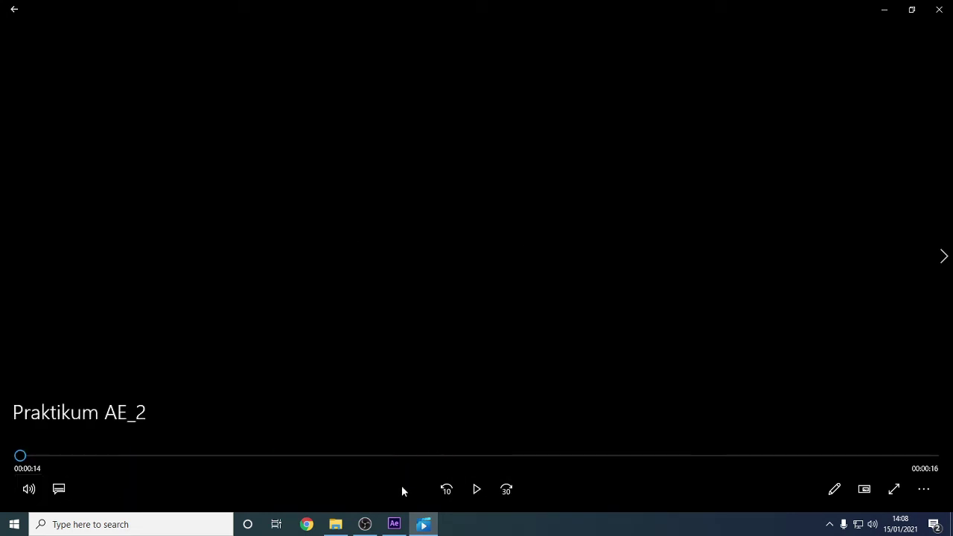
pyautogui.click(477, 490)
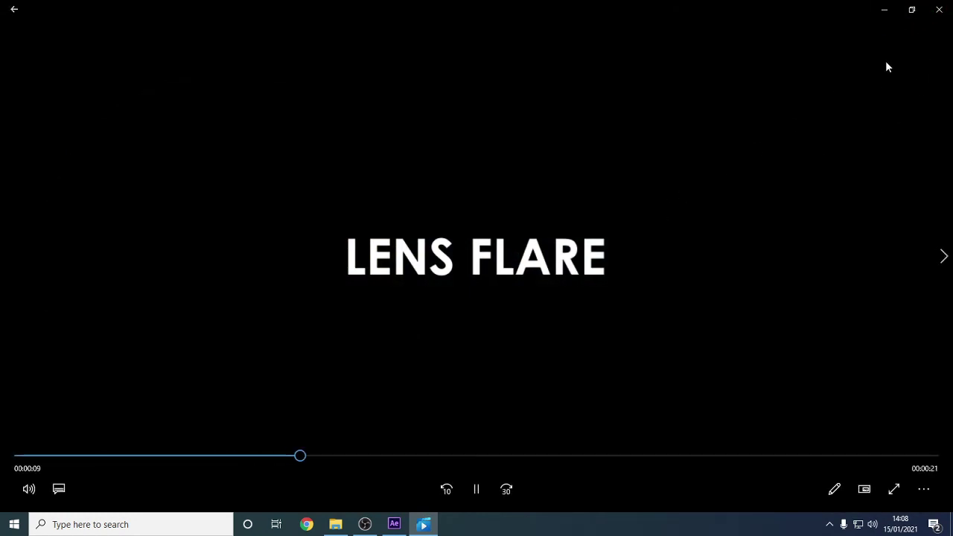
# Shrink the player window, replay the flare's entrance around the 2 to 3 second mark to check its path, and close the player.
pyautogui.click(924, 15)
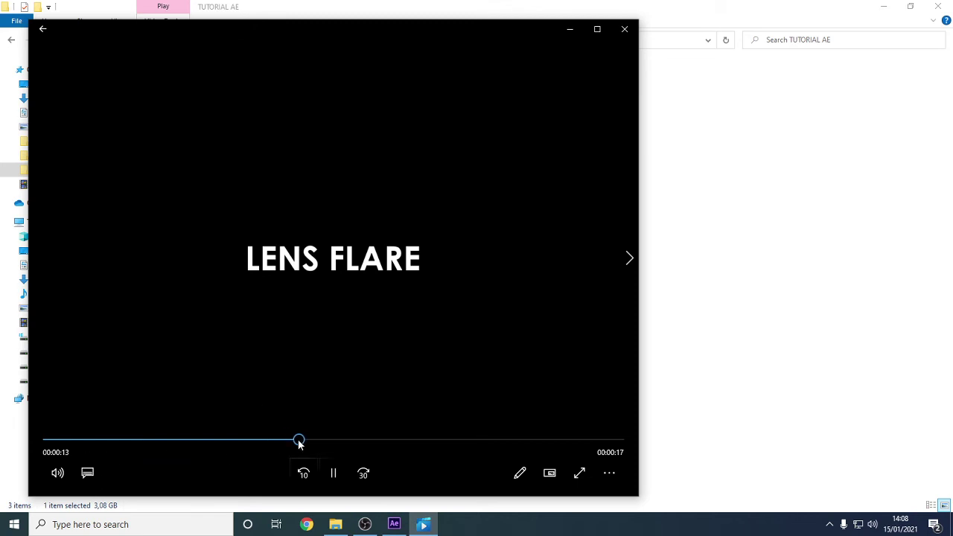
pyautogui.moveTo(299, 441); pyautogui.dragTo(48, 442)
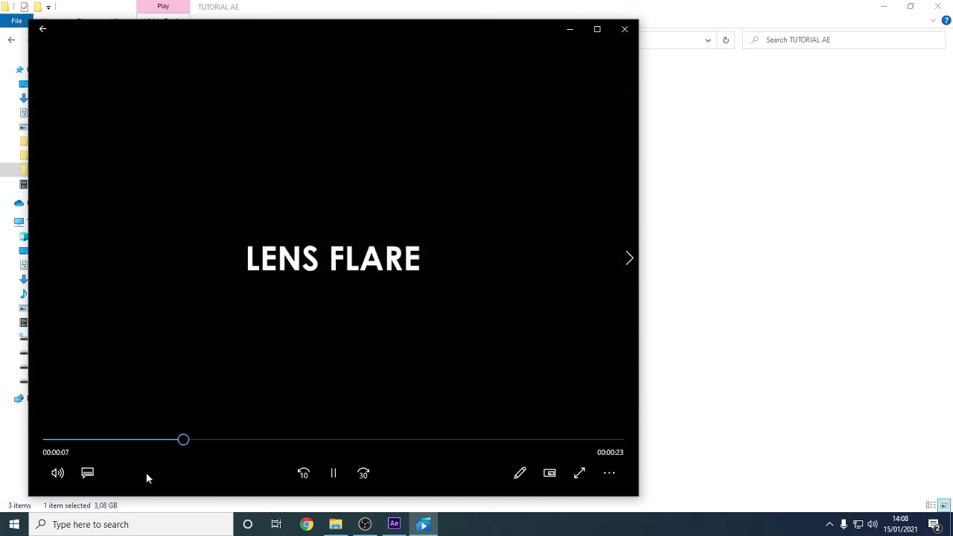
pyautogui.click(78, 440)
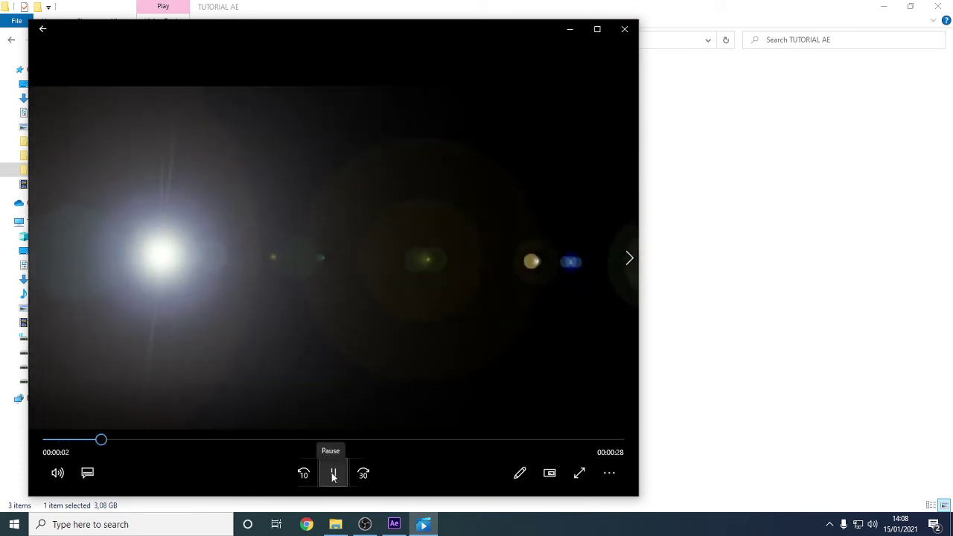
pyautogui.click(333, 474)
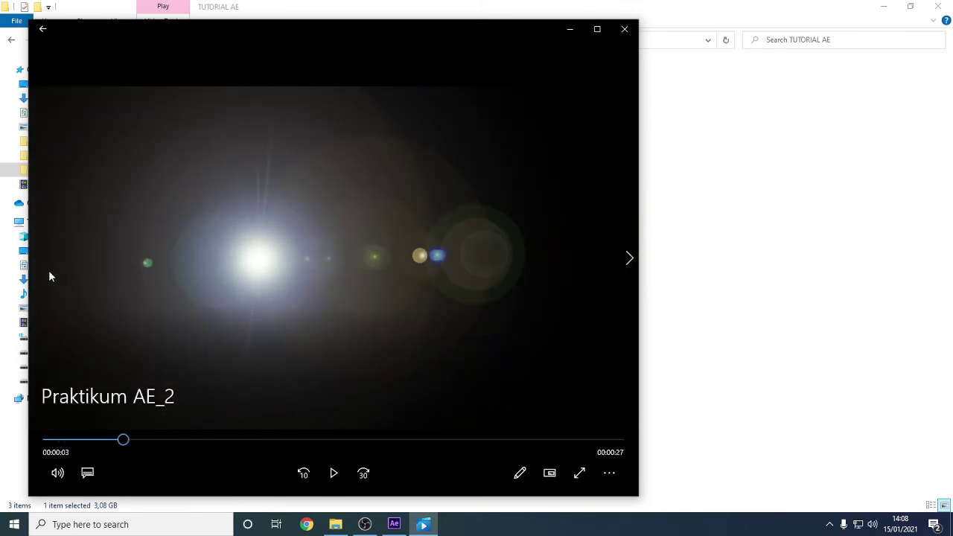
pyautogui.moveTo(124, 442); pyautogui.dragTo(91, 440)
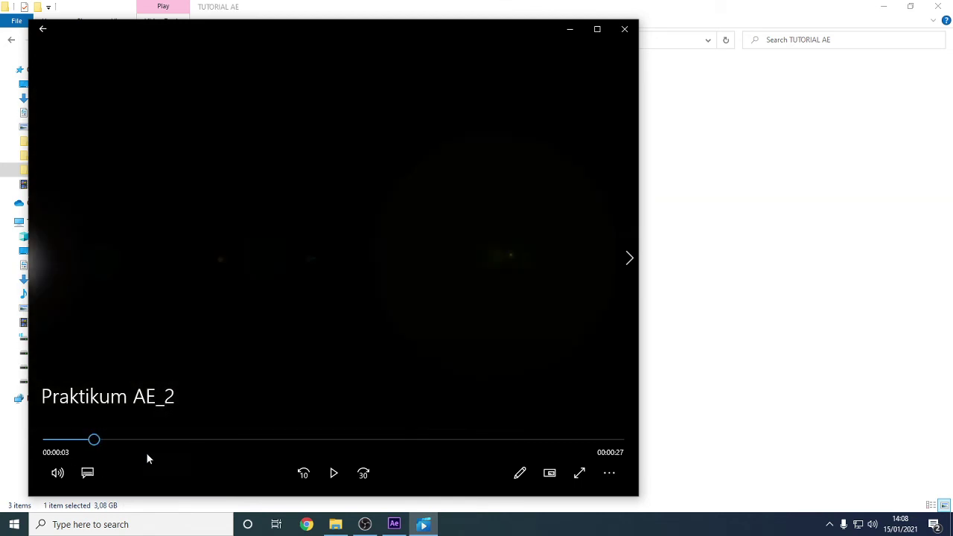
pyautogui.click(334, 473)
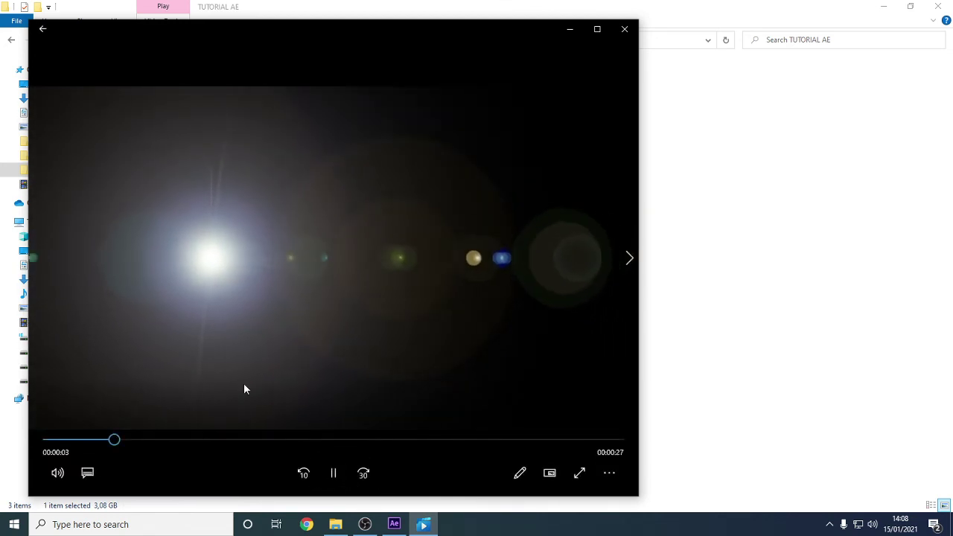
pyautogui.click(624, 29)
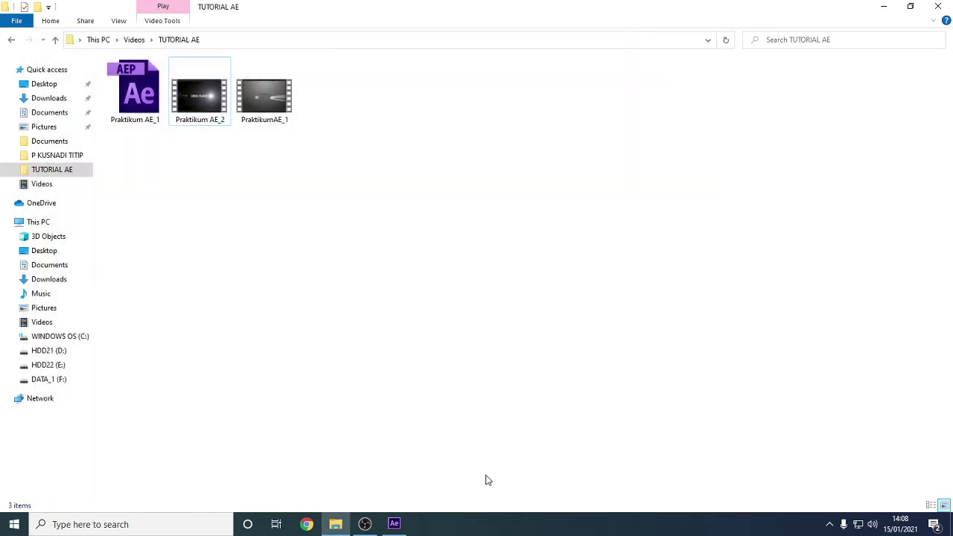
# Switch back to After Effects, go to 0:00:02:18 in the Praktikum AE_2 timeline, and expand the Black Solid 1 layer's properties.
pyautogui.click(394, 525)
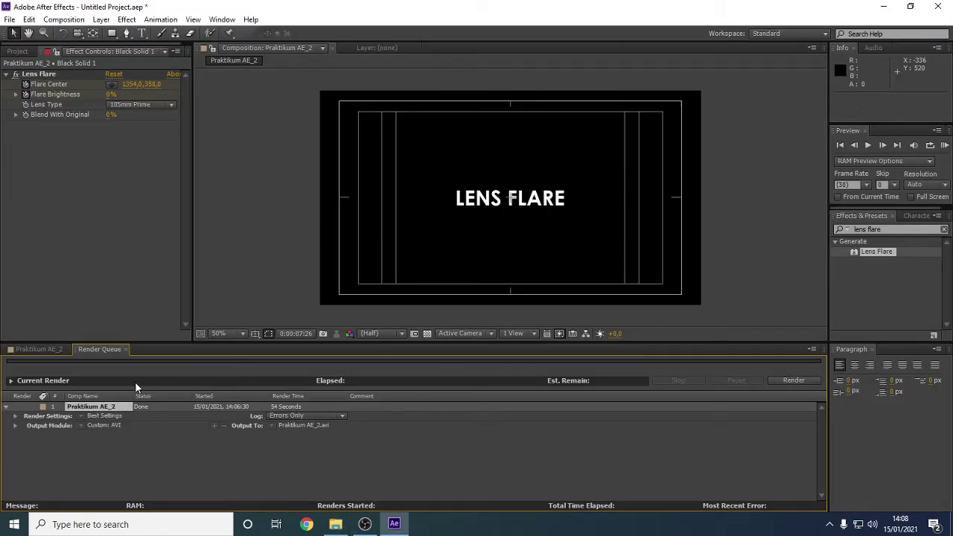
pyautogui.click(38, 350)
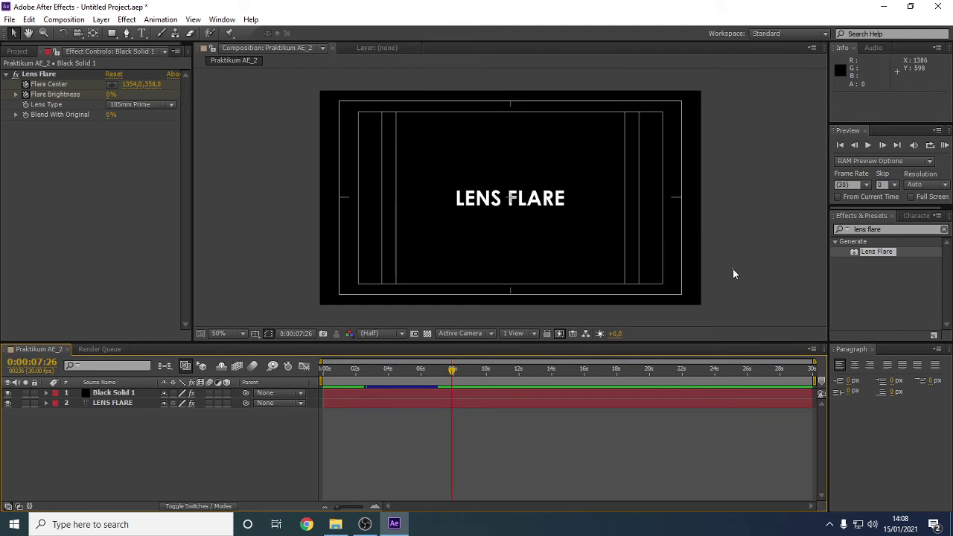
pyautogui.moveTo(449, 376); pyautogui.dragTo(365, 376)
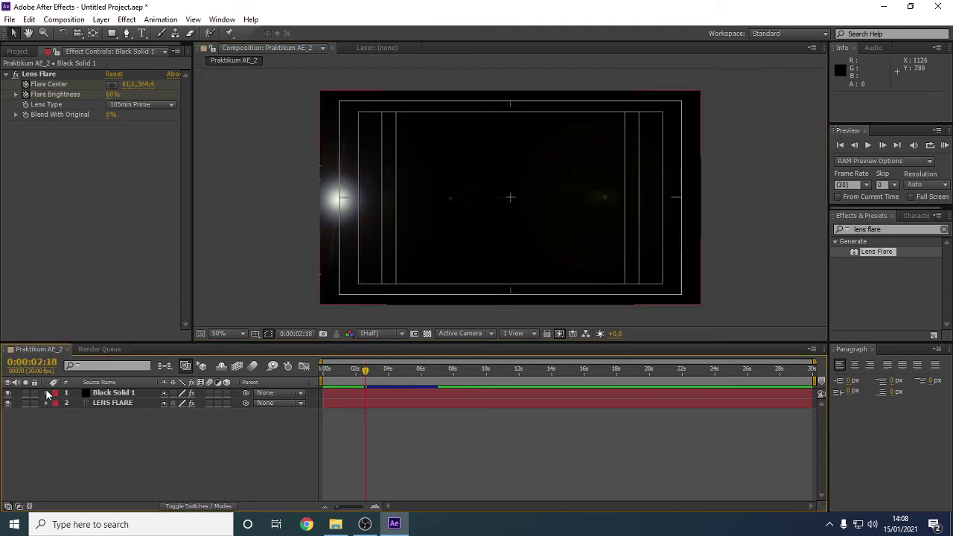
pyautogui.click(46, 393)
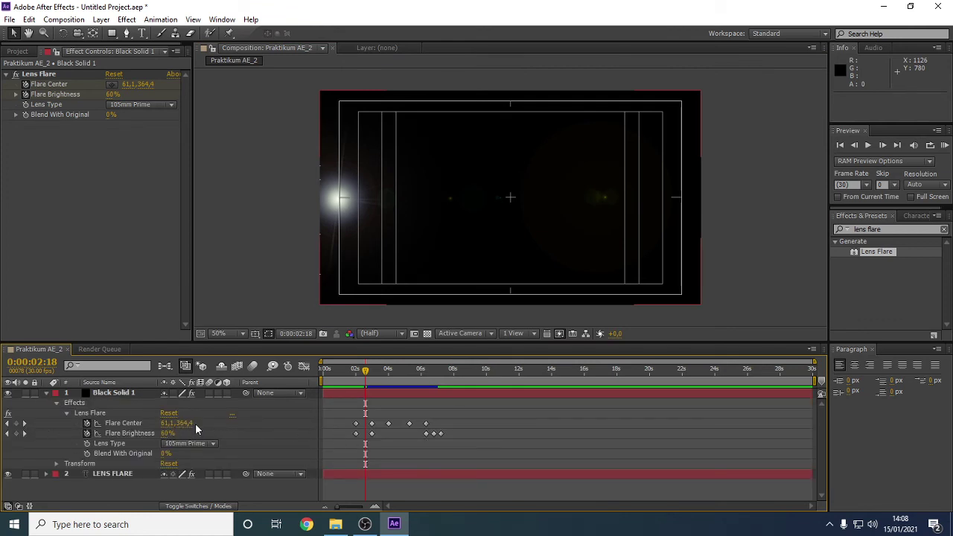
# Compare the Flare Center keyframes at 0:00:03:00 and 0:00:04:00, and set the 0:00:03:00 keyframe's vertical value to 364.
pyautogui.click(24, 424)
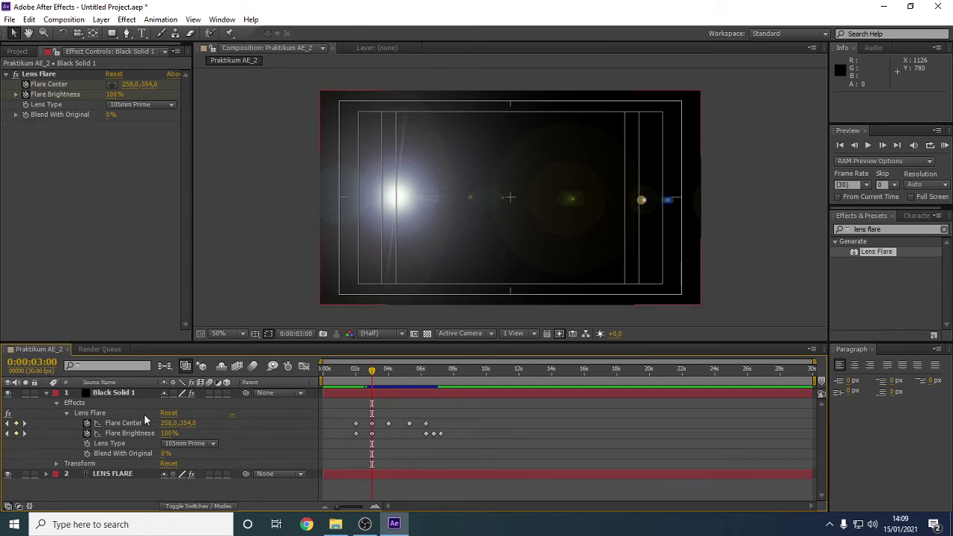
pyautogui.click(24, 424)
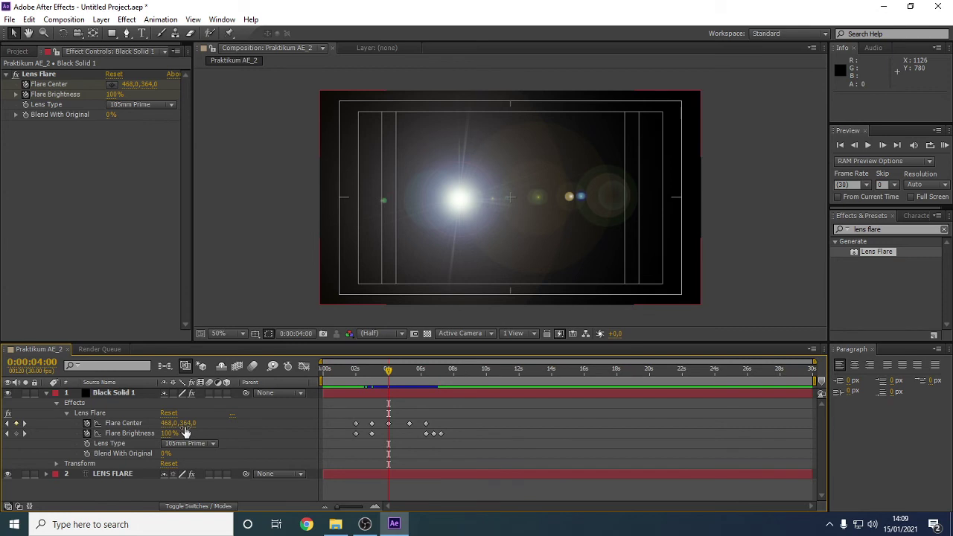
pyautogui.click(7, 425)
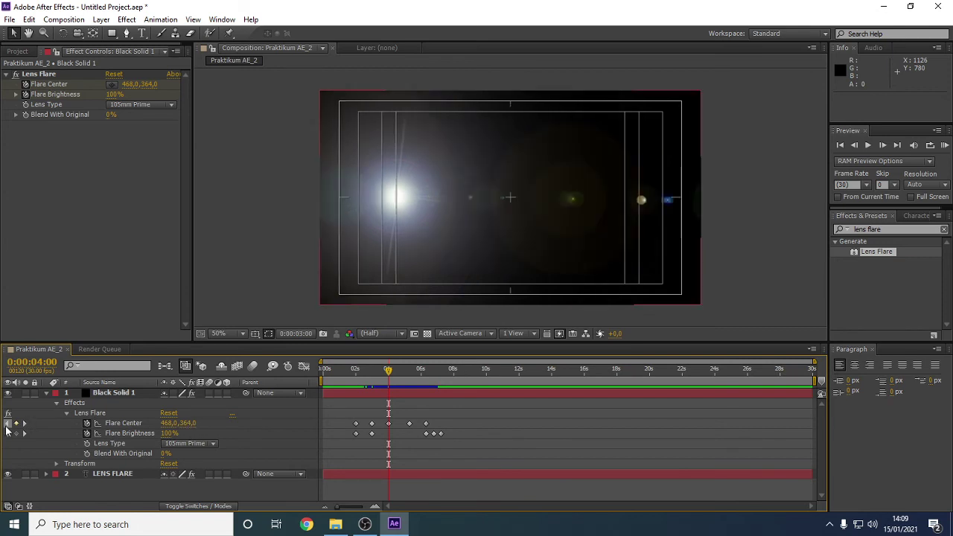
pyautogui.click(186, 423)
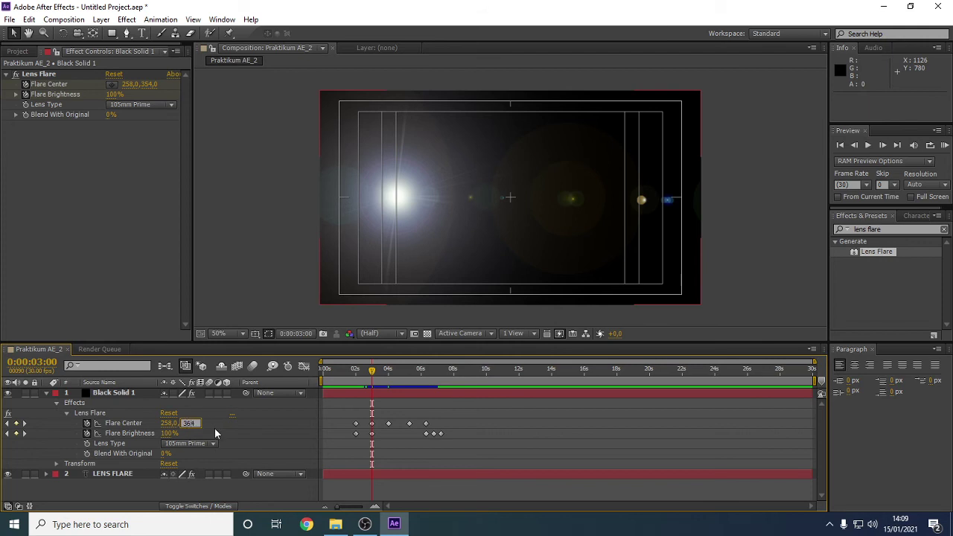
pyautogui.write('364')
pyautogui.press('Return')
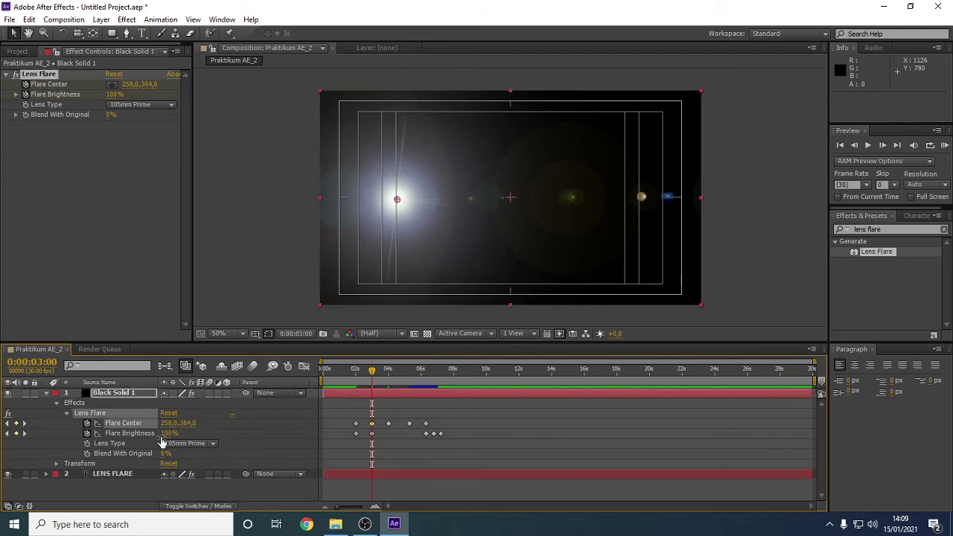
# Set the vertical value of the Flare Center keyframe at 0:00:02:00 to 364.
pyautogui.click(6, 424)
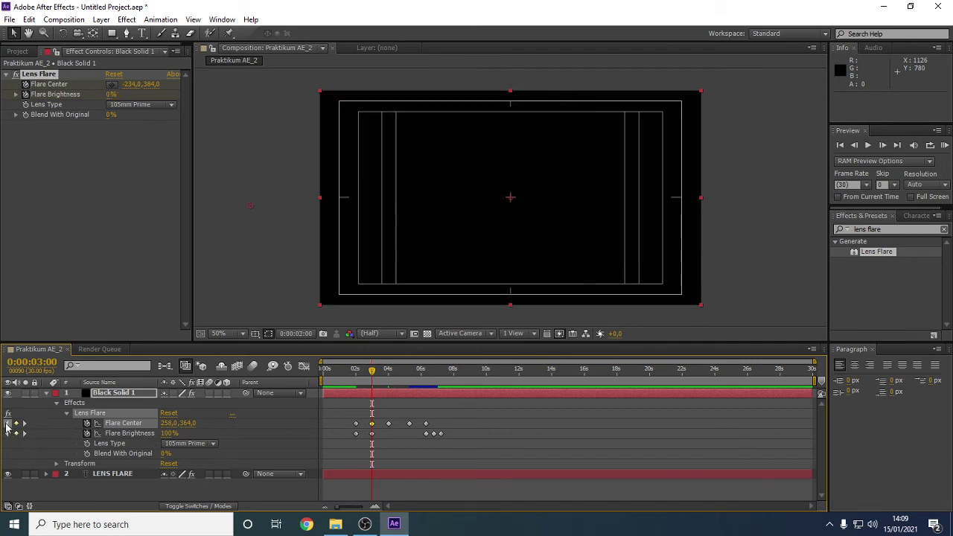
pyautogui.click(191, 424)
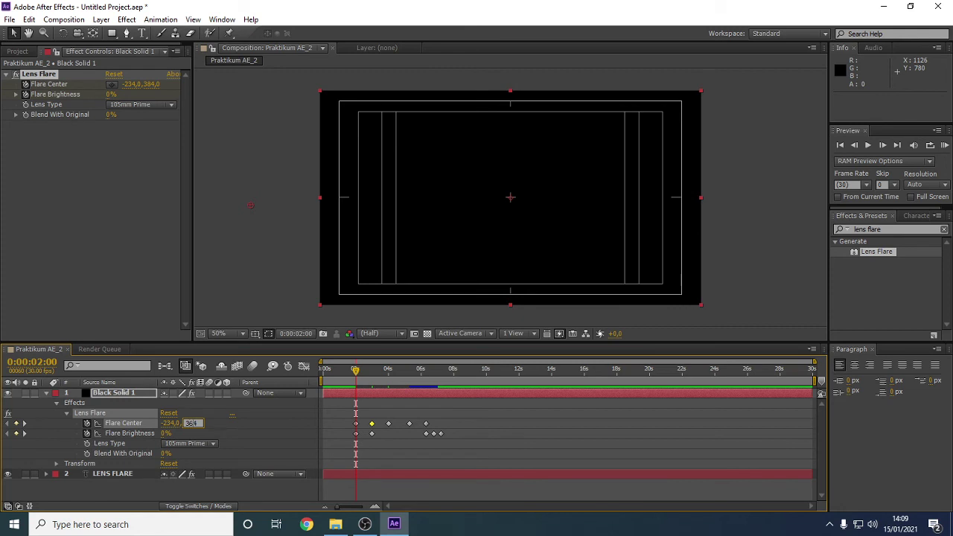
pyautogui.press('Return')
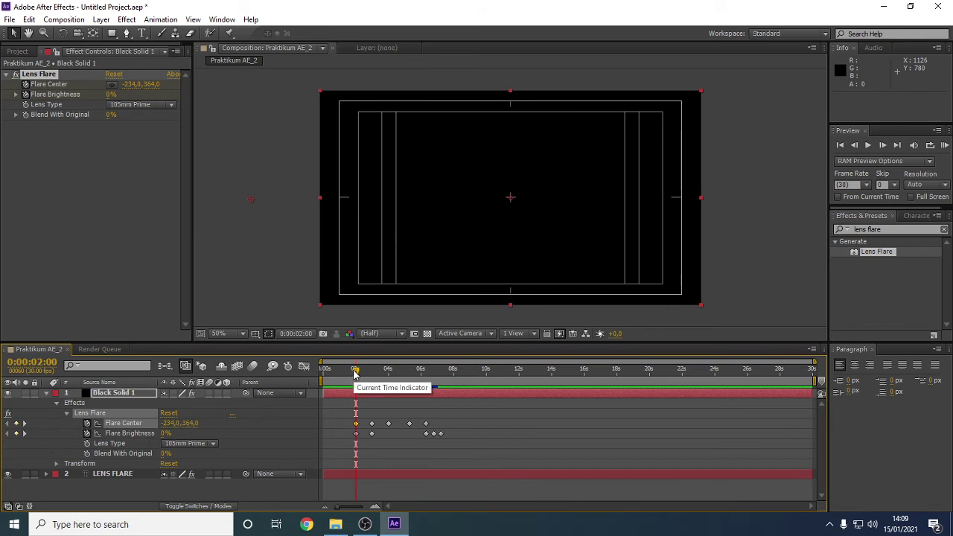
# Preview the composition from 0:00:00:00 to check the flare's sweep, stopping at about 0:00:05:23.
pyautogui.moveTo(355, 374); pyautogui.dragTo(316, 375)
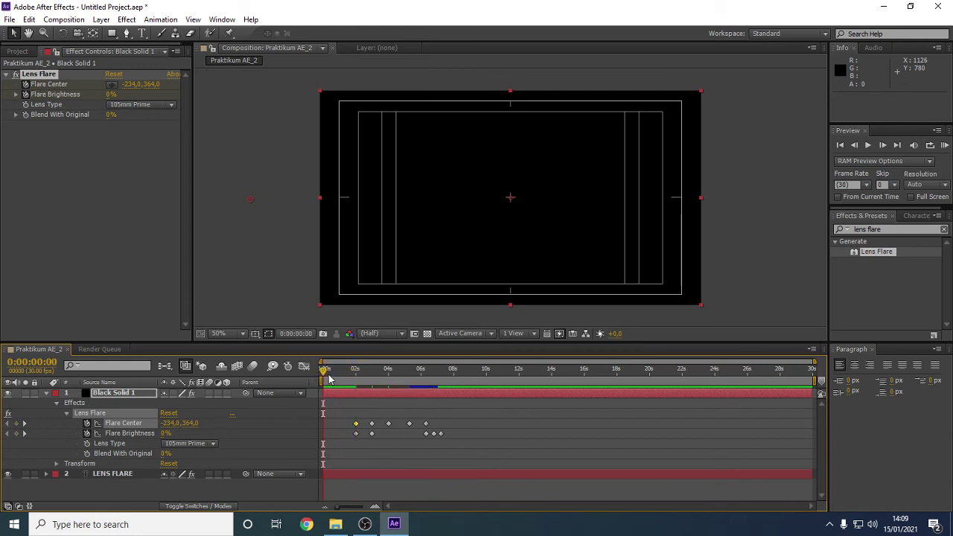
pyautogui.press('space')
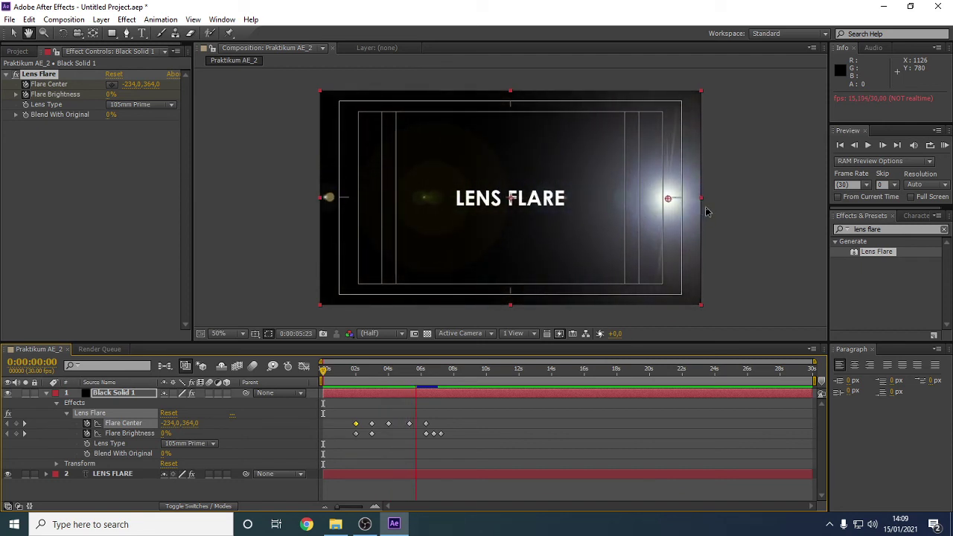
pyautogui.press('space')
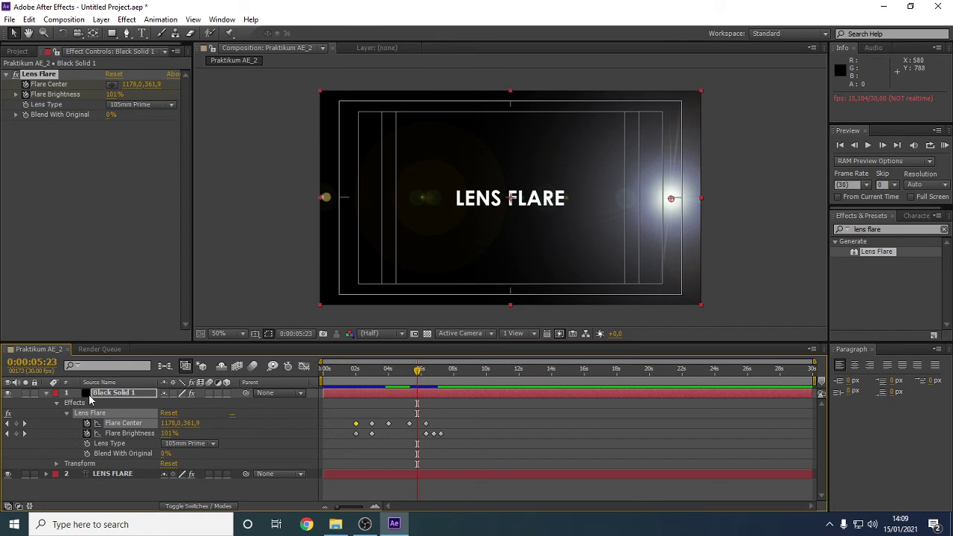
# Check the Flare Center keyframe at 0:00:05:09 and set the vertical value of the one at 0:00:06:09 to 364.
pyautogui.click(7, 424)
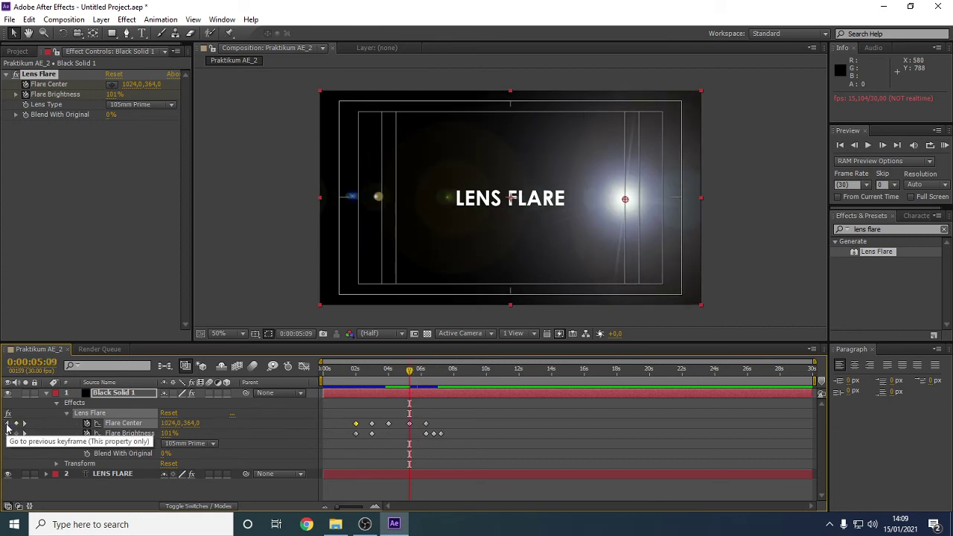
pyautogui.click(24, 424)
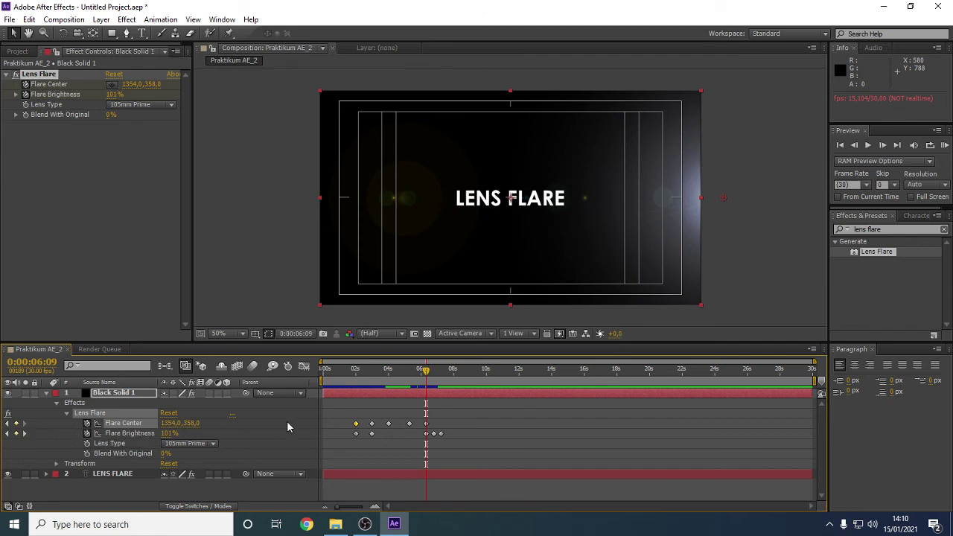
pyautogui.click(192, 423)
pyautogui.press('Return')
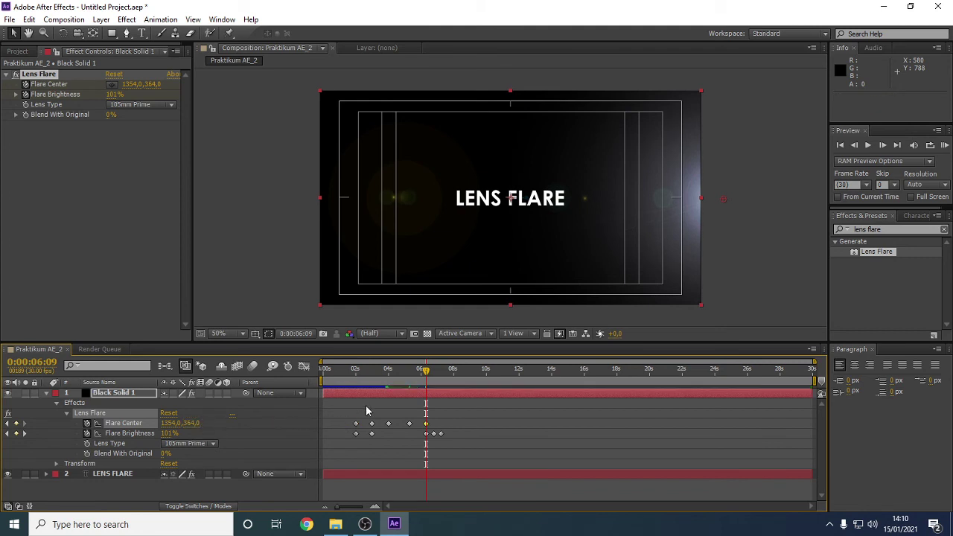
# Scrub back to 0:00:04:15 to check the flare's path, then collapse and deselect the Black Solid 1 layer.
pyautogui.moveTo(427, 373)
pyautogui.mouseDown()
pyautogui.moveTo(368, 370)
pyautogui.moveTo(410, 370)
pyautogui.mouseUp()
pyautogui.moveTo(416, 402); pyautogui.dragTo(396, 403)
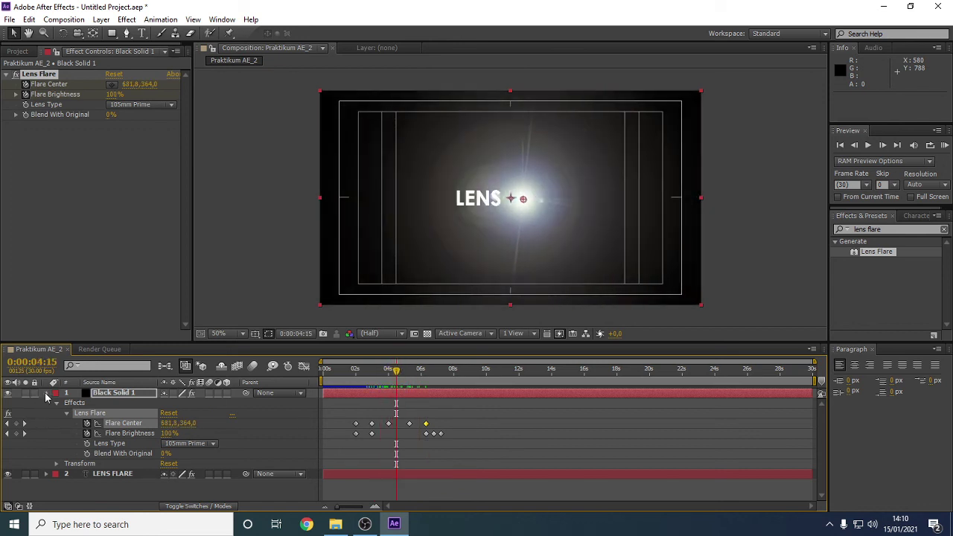
pyautogui.click(46, 394)
pyautogui.click(589, 446)
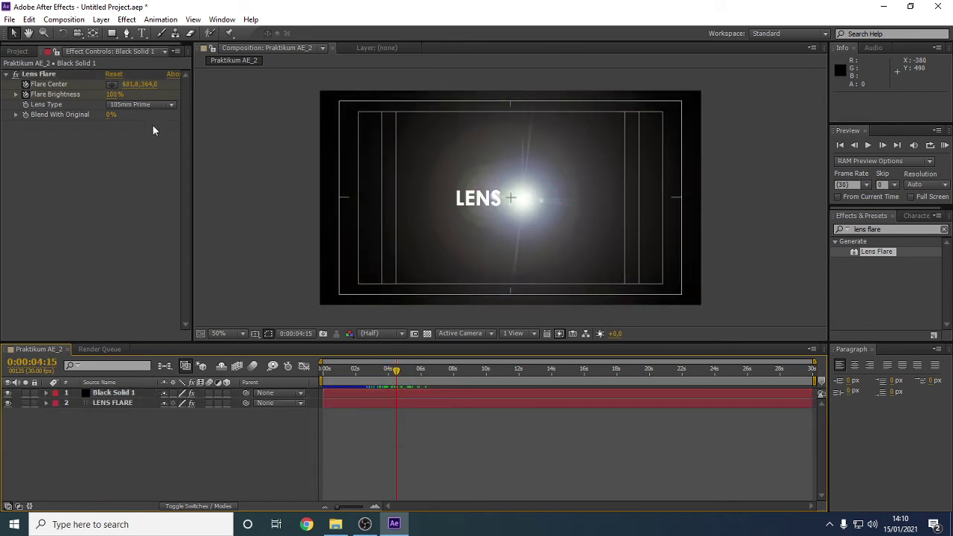
# Queue the Praktikum AE_2 composition for rendering and render it over the existing Praktikum AE_2.avi in the TUTORIAL AE folder.
pyautogui.click(64, 19)
pyautogui.click(105, 193)
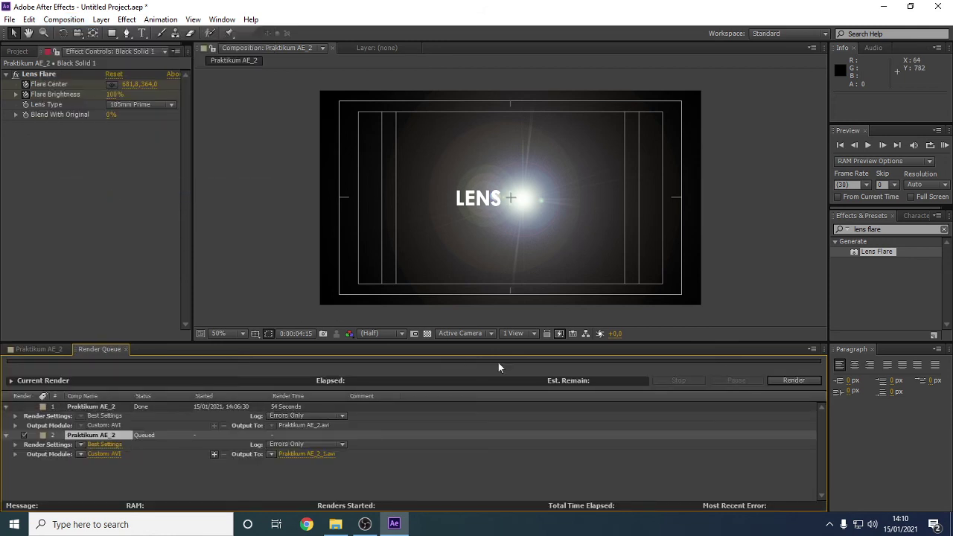
pyautogui.click(296, 457)
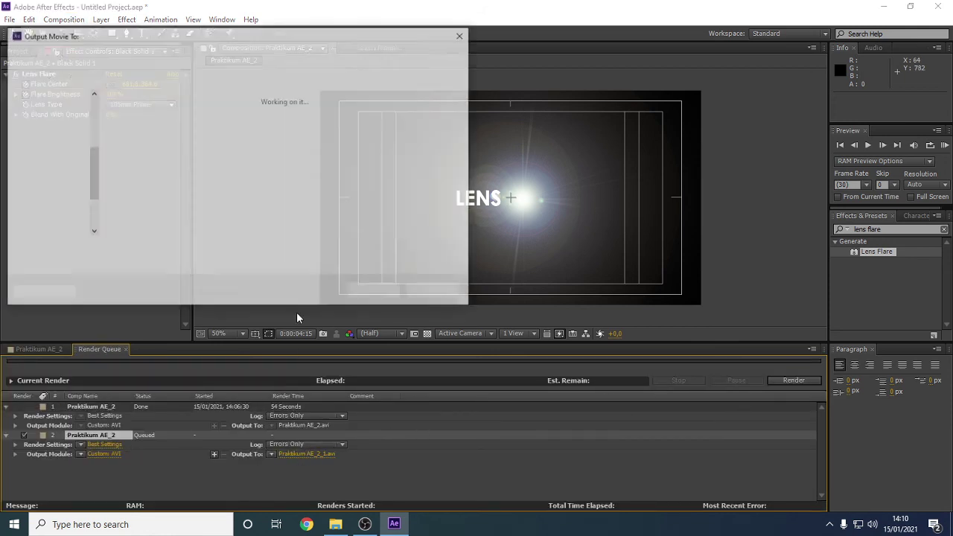
pyautogui.click(135, 151)
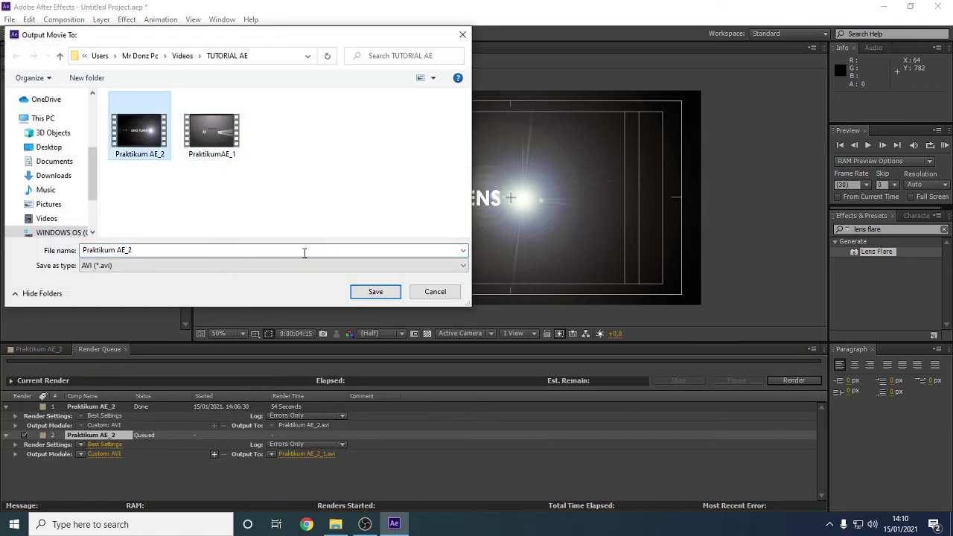
pyautogui.click(391, 296)
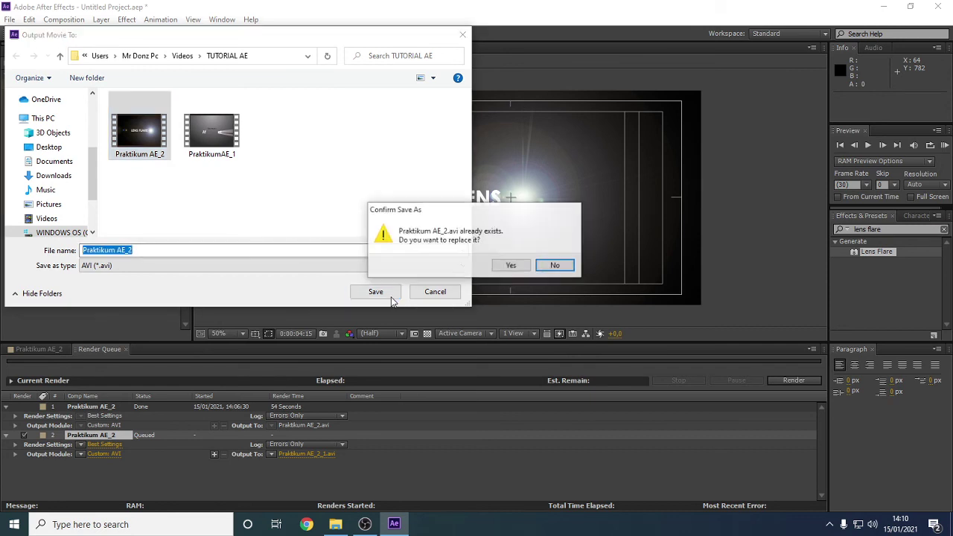
pyautogui.click(503, 265)
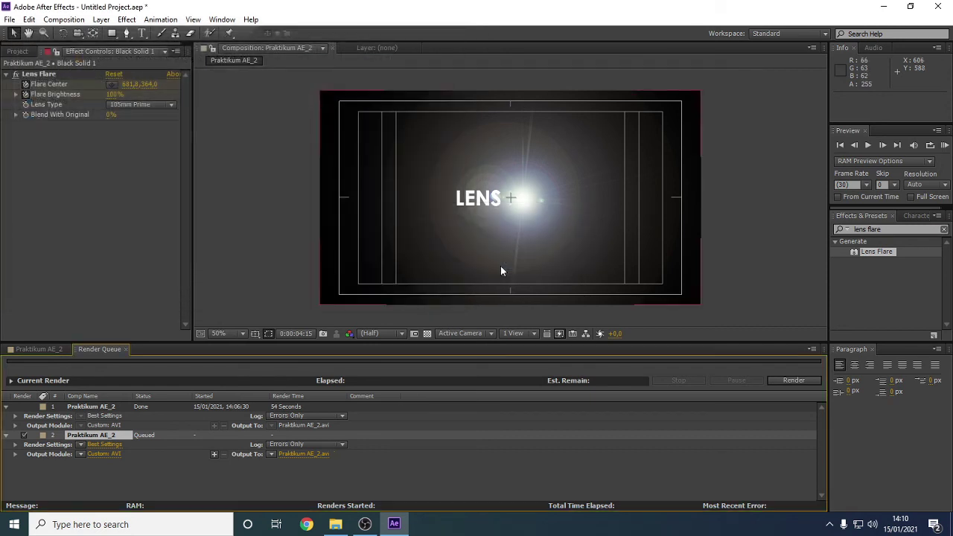
pyautogui.click(778, 382)
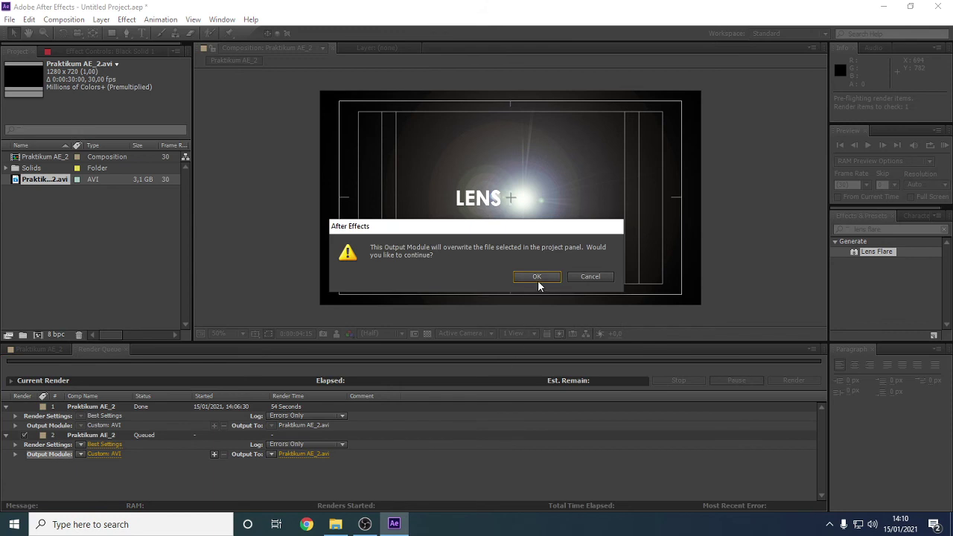
pyautogui.click(538, 279)
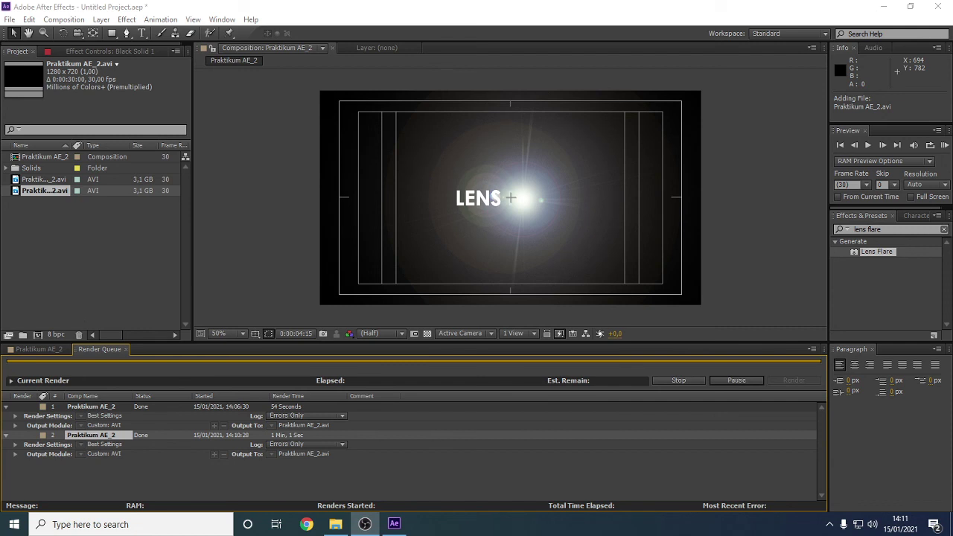
# Switch to File Explorer, refresh the TUTORIAL AE folder, and review the Praktikum AE_2 video full screen before closing the player.
pyautogui.click(335, 525)
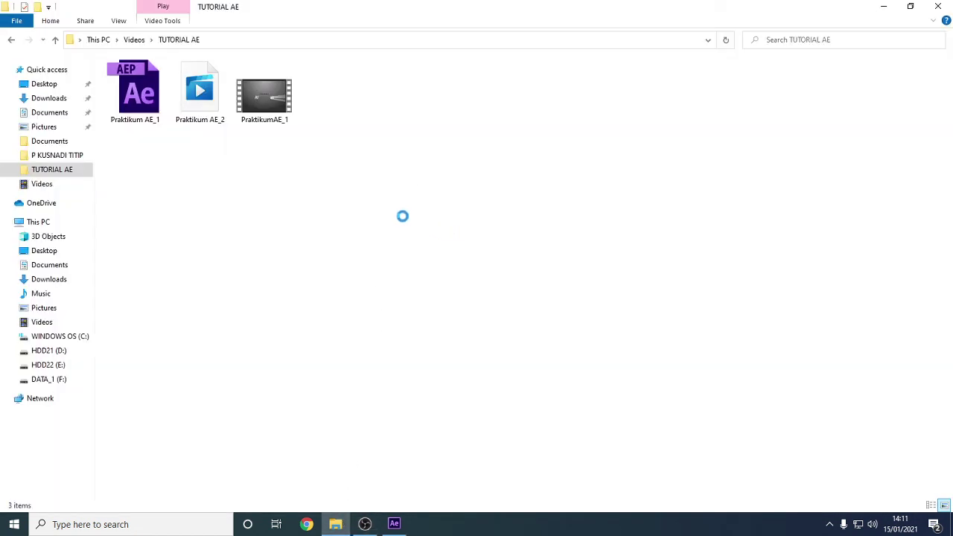
pyautogui.rightClick(402, 216)
pyautogui.click(424, 221)
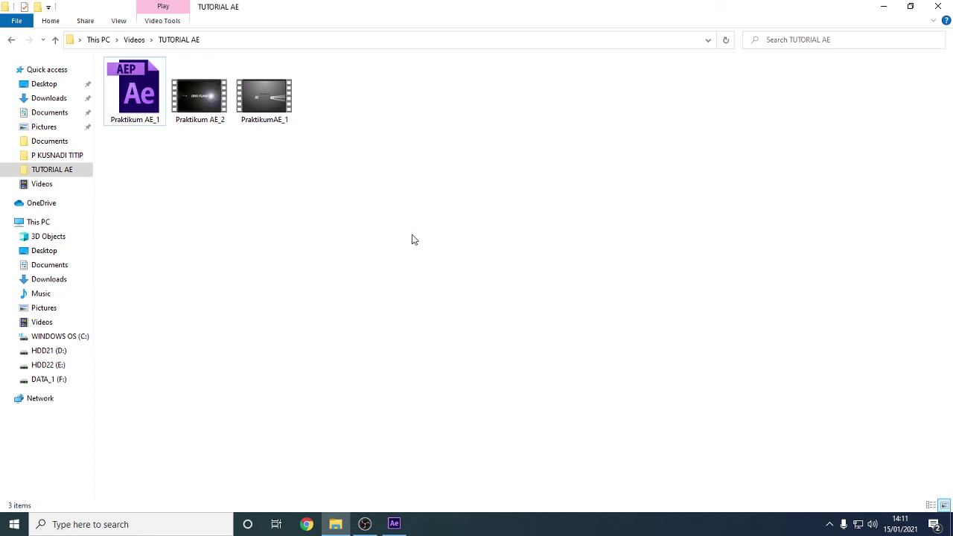
pyautogui.doubleClick(204, 112)
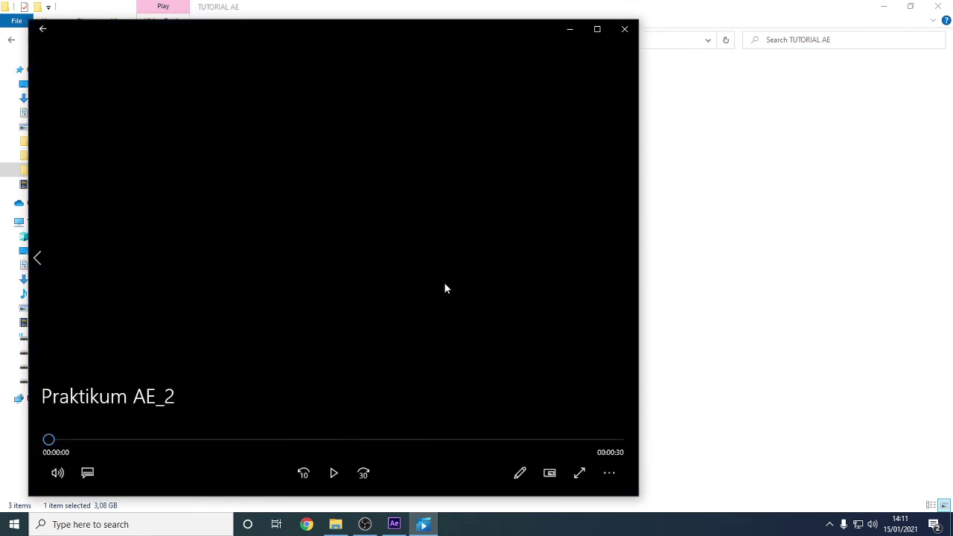
pyautogui.doubleClick(445, 284)
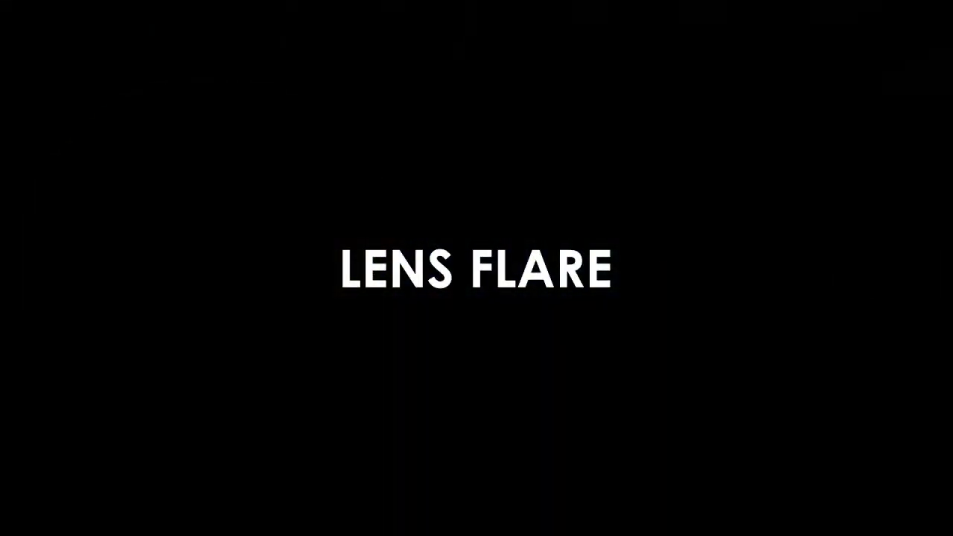
pyautogui.press('Escape')
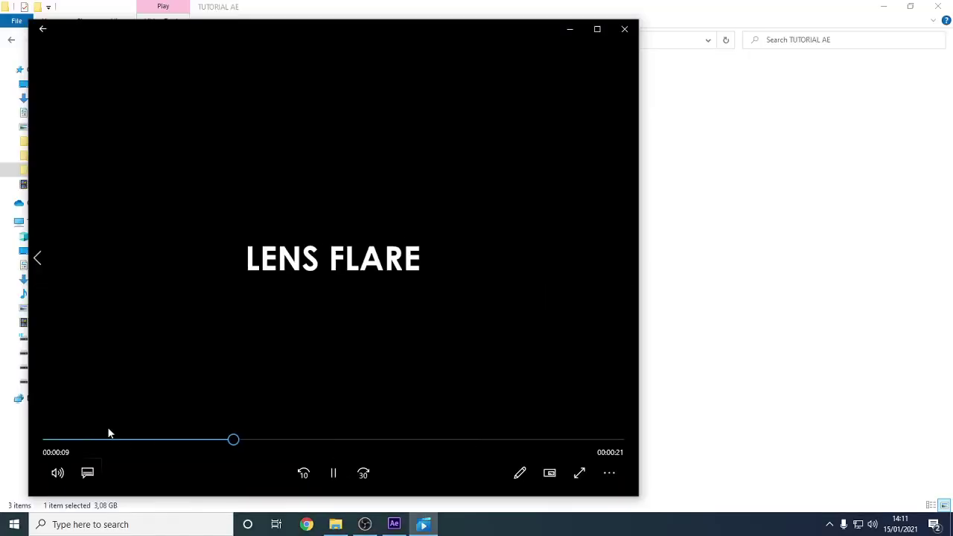
pyautogui.click(625, 30)
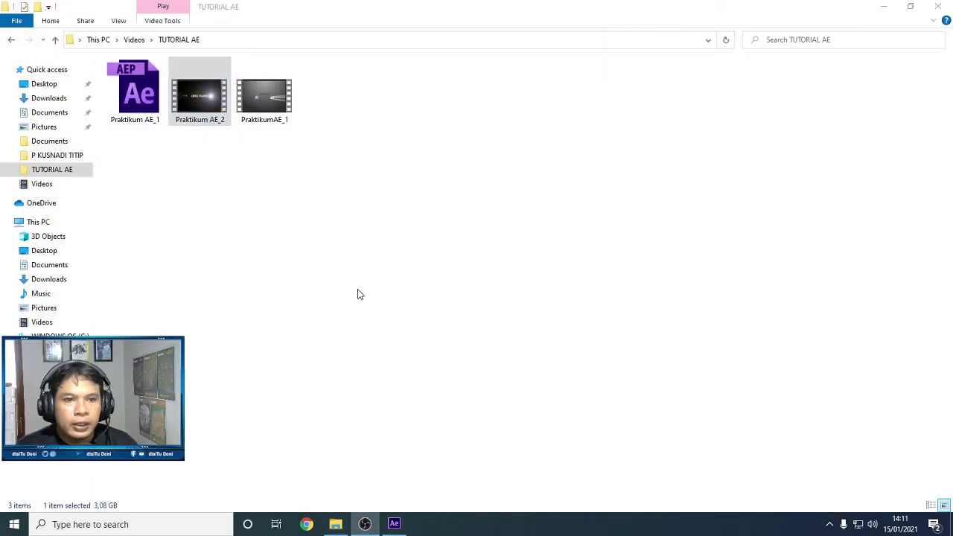
# Play the Praktikum AE_2 video full screen once more and close the player.
pyautogui.doubleClick(213, 117)
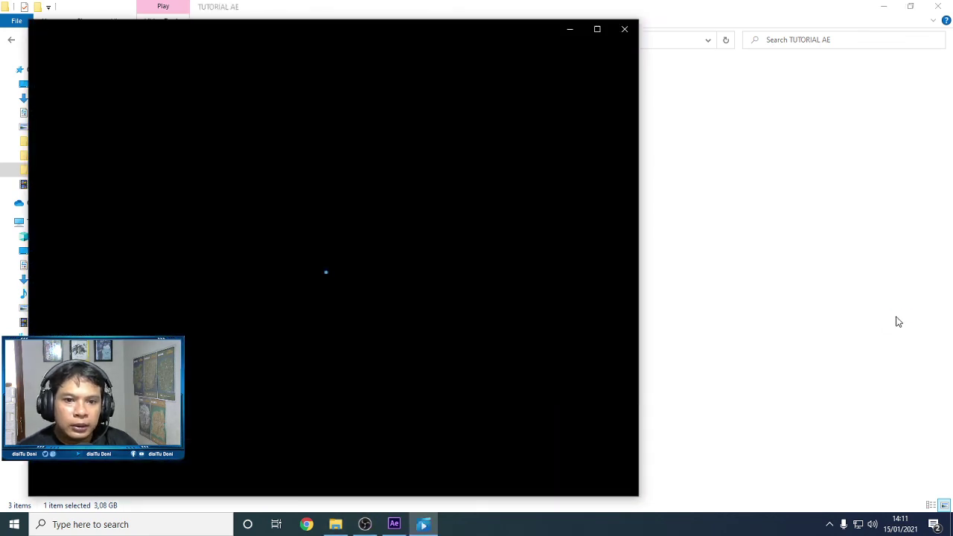
pyautogui.doubleClick(509, 326)
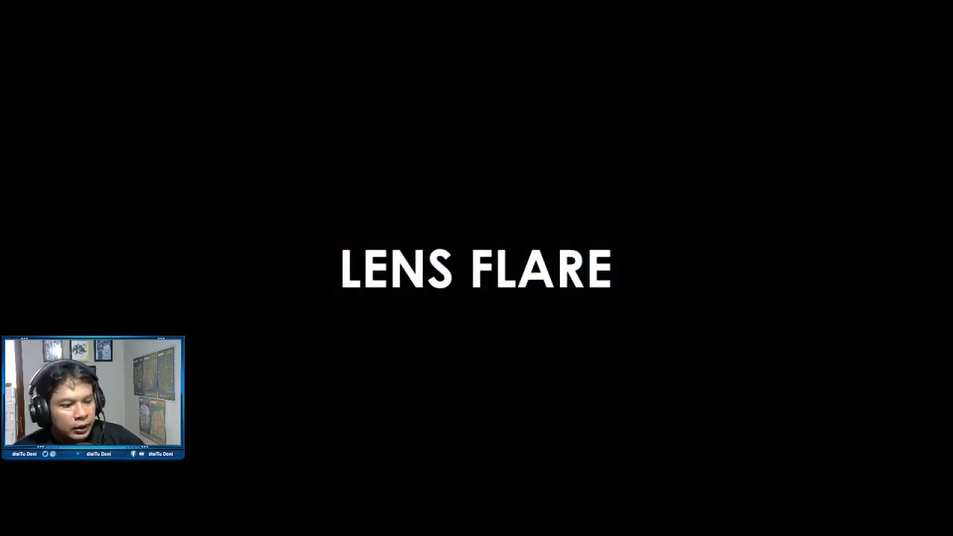
pyautogui.doubleClick(517, 325)
pyautogui.click(625, 28)
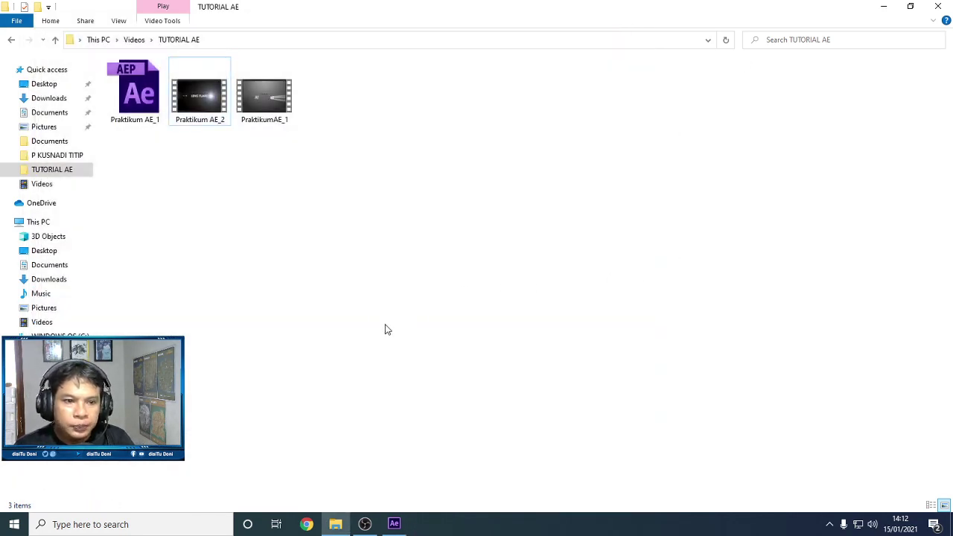
# Examine the type, size and dates in the Praktikum AE_2 video's file properties, and close them without changes.
pyautogui.doubleClick(209, 107)
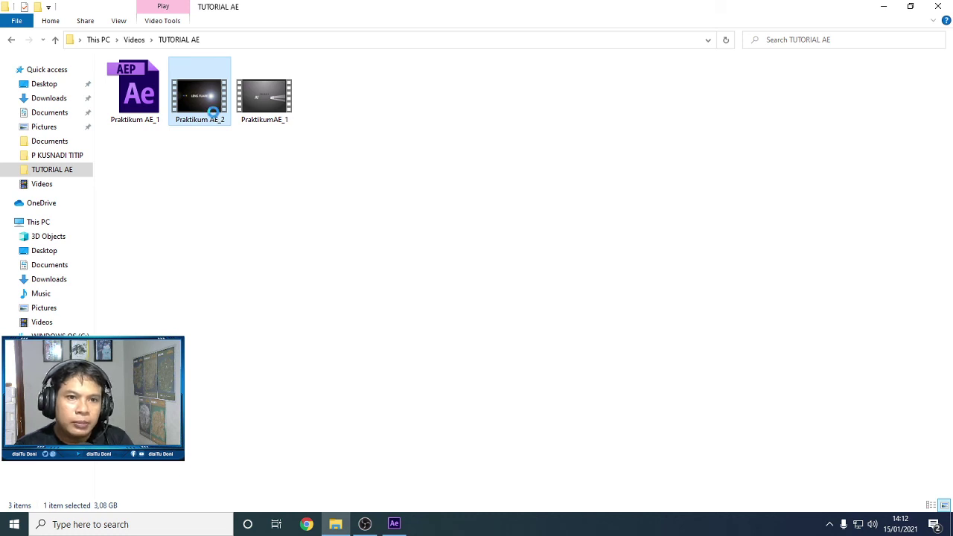
pyautogui.rightClick(212, 111)
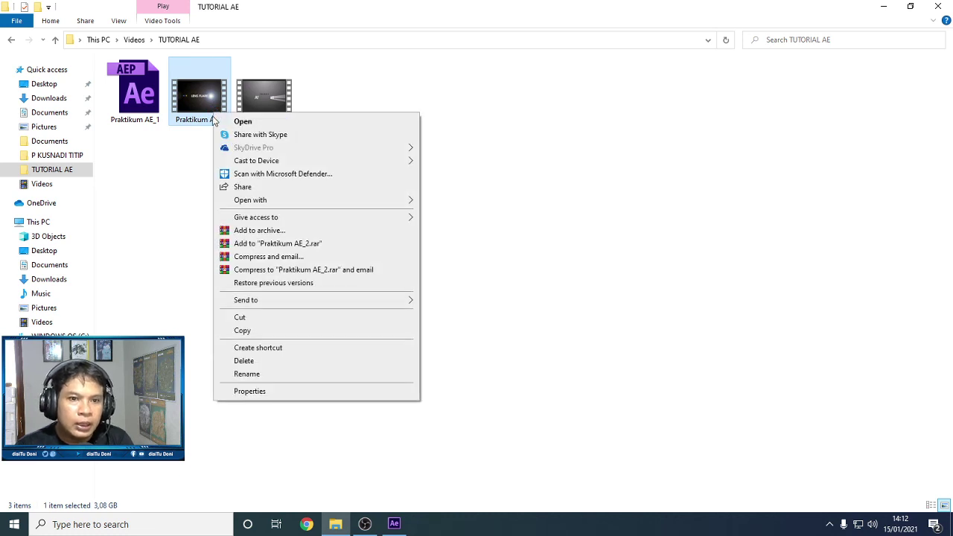
pyautogui.click(262, 393)
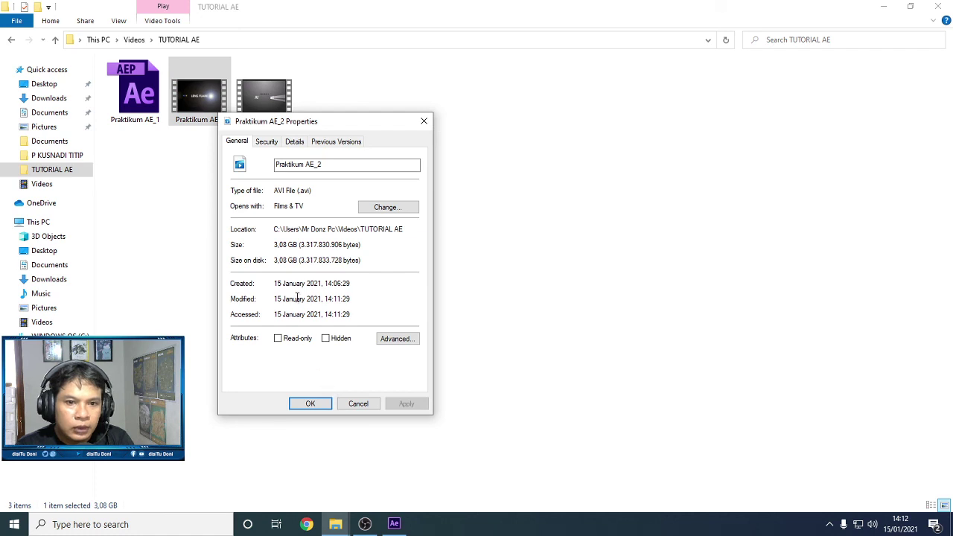
pyautogui.click(359, 405)
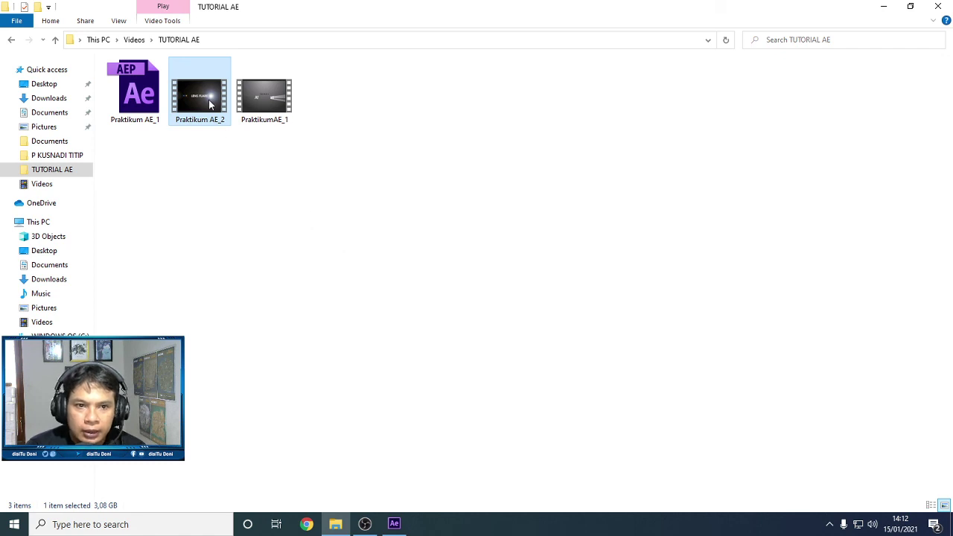
# Deselect the video, close the TUTORIAL AE folder window, and return to After Effects.
pyautogui.click(700, 215)
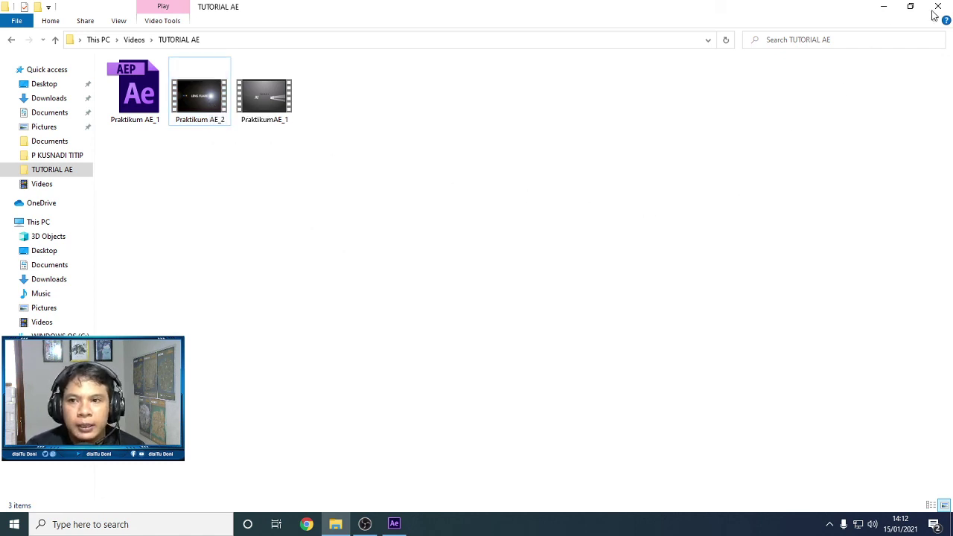
pyautogui.click(937, 9)
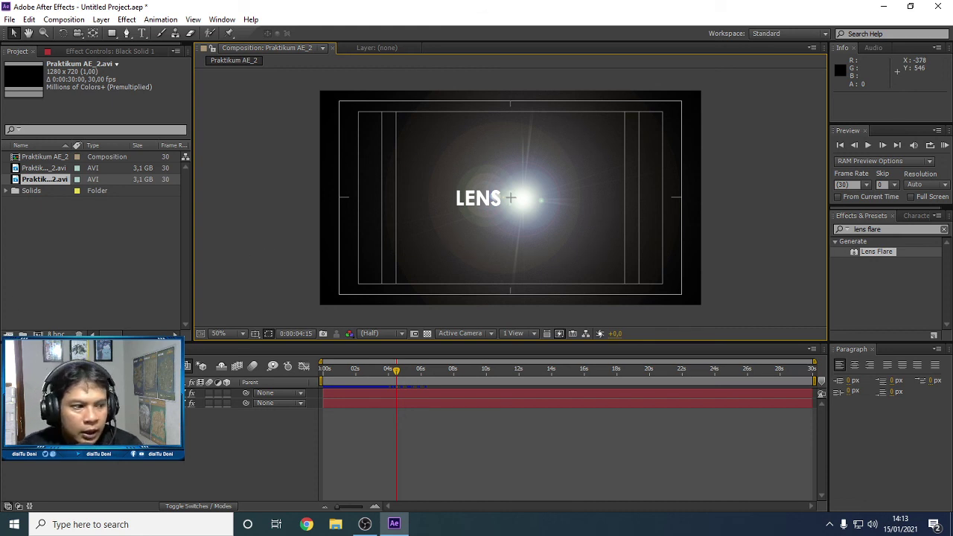
pyautogui.hotkey('alt', 'Tab')
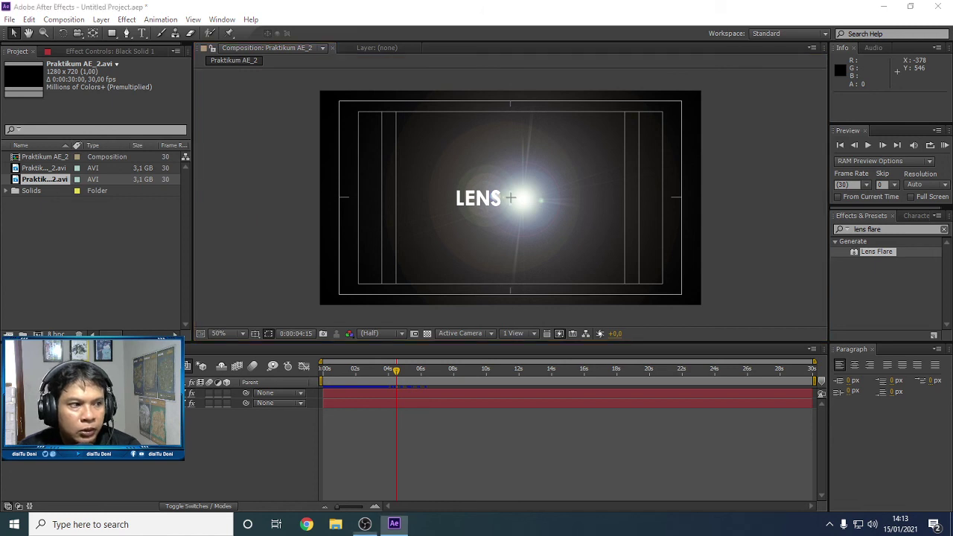